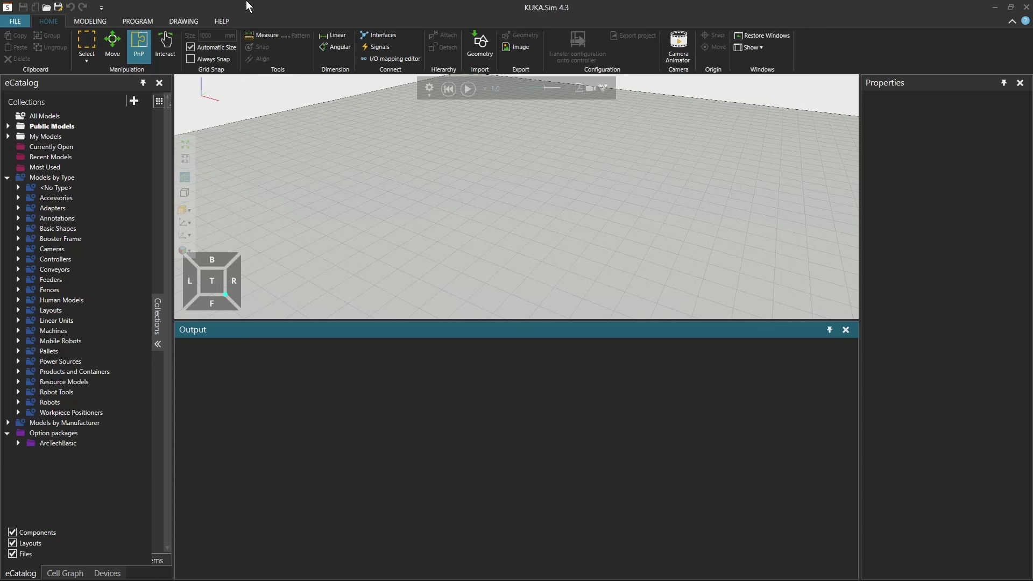
Browse the public KUKA.Sim Library 4.3 in the catalog to the Quantec-2 collection under the KUKA_ROBOTS High Payloads group
{"action": "left_click", "coordinate": [212, 296]}
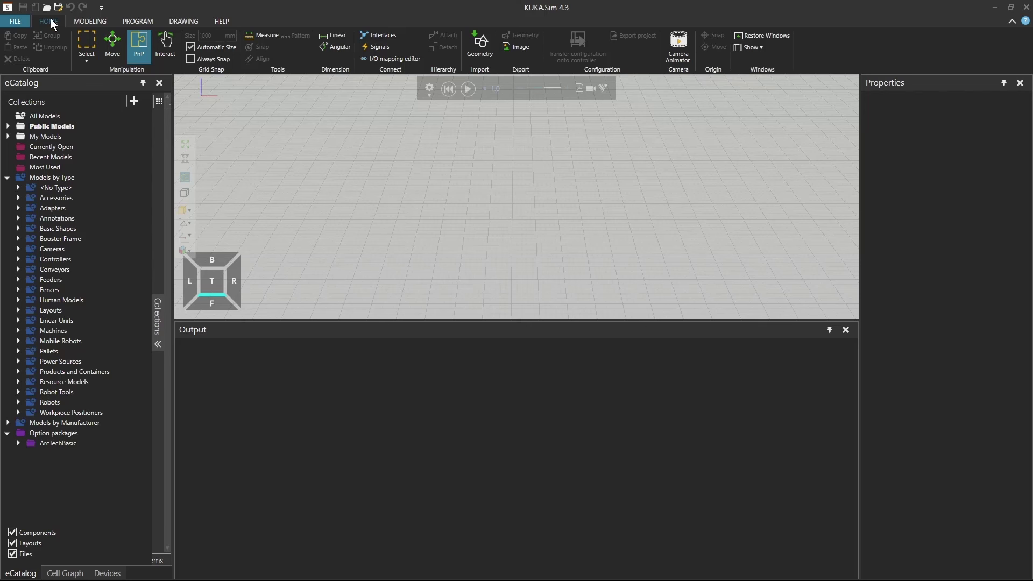
{"action": "left_click", "coordinate": [13, 578]}
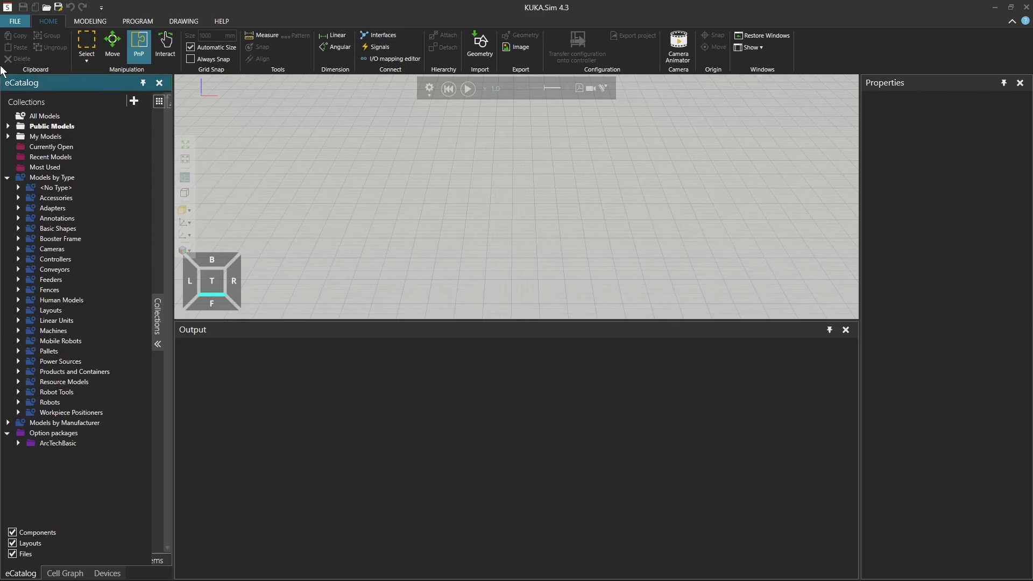
{"action": "left_click", "coordinate": [8, 127]}
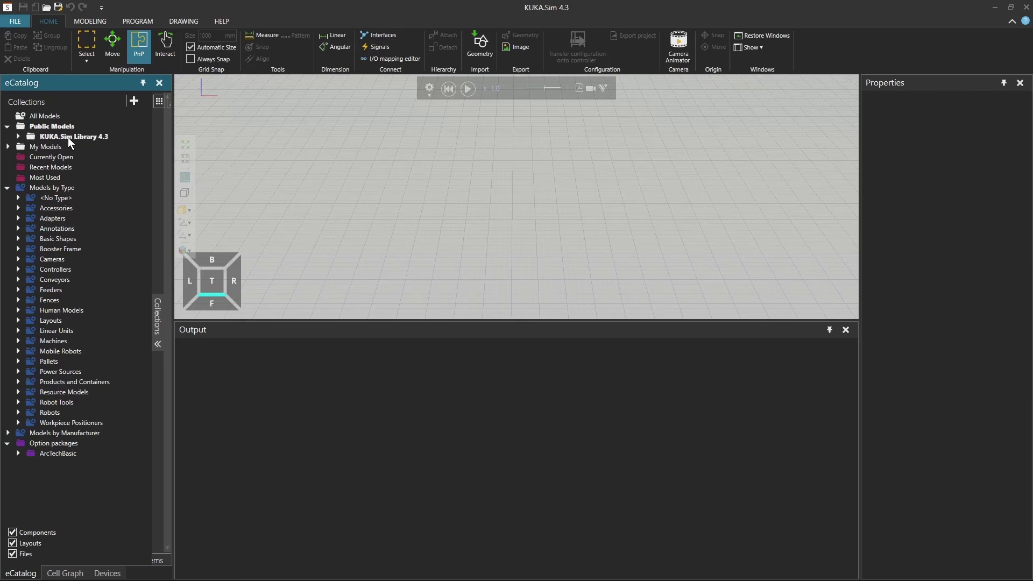
{"action": "left_click", "coordinate": [18, 137]}
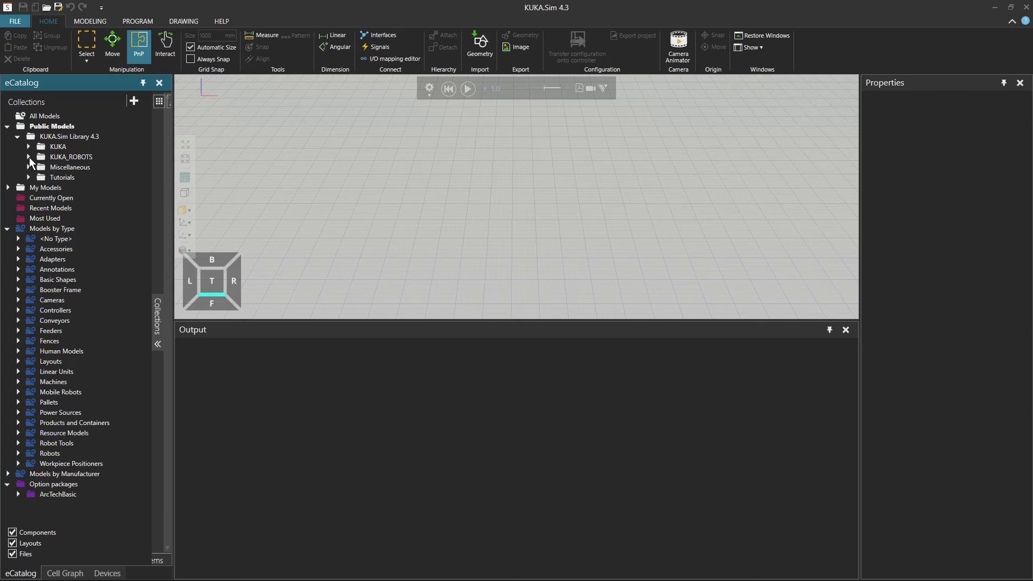
{"action": "left_click", "coordinate": [28, 157]}
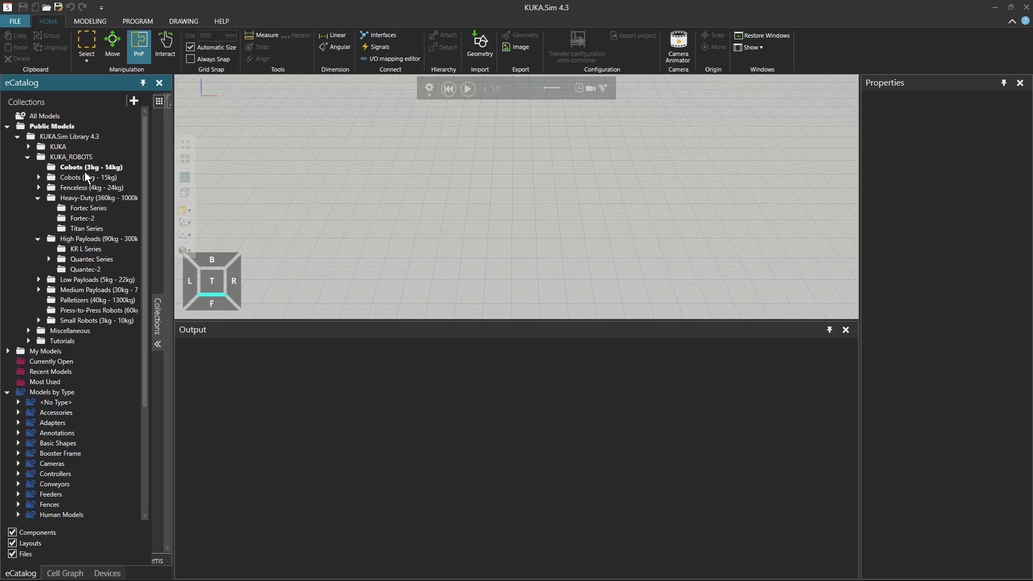
{"action": "left_click", "coordinate": [39, 198]}
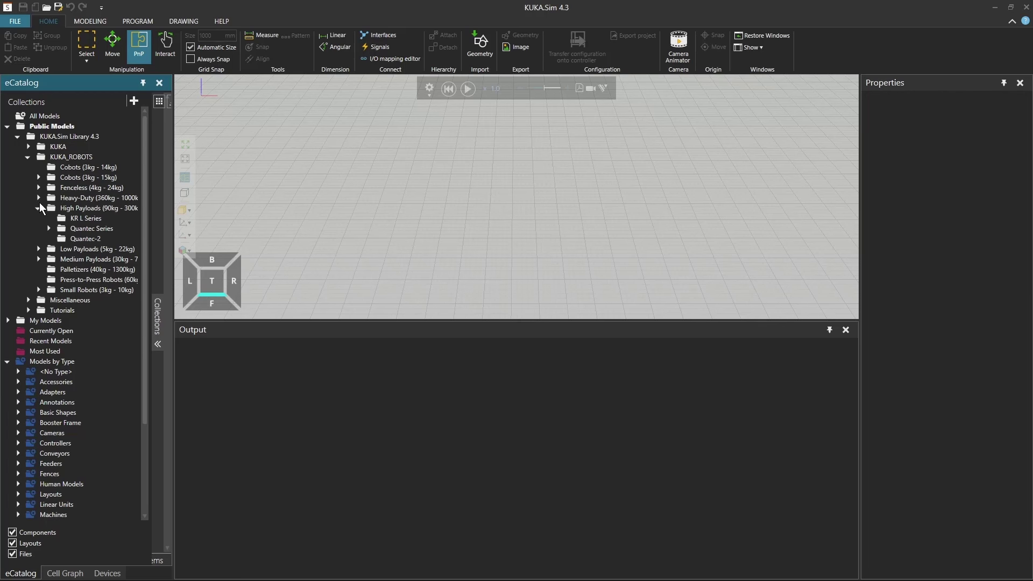
{"action": "left_click", "coordinate": [77, 239]}
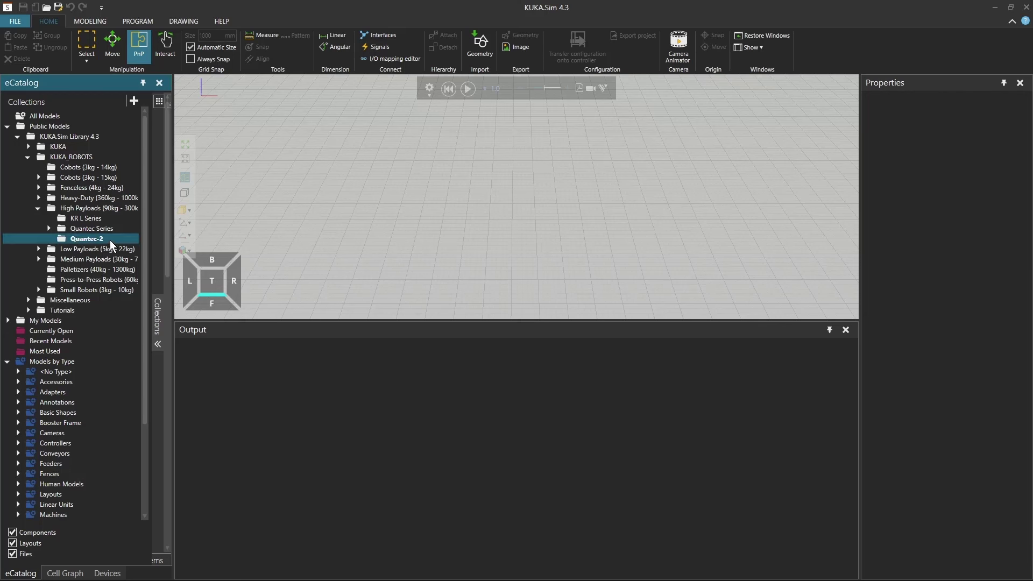
Widen the catalog so its models show beside the collections, and add the KR 120 R2700-2 robot to the layout
{"action": "left_click", "coordinate": [158, 314]}
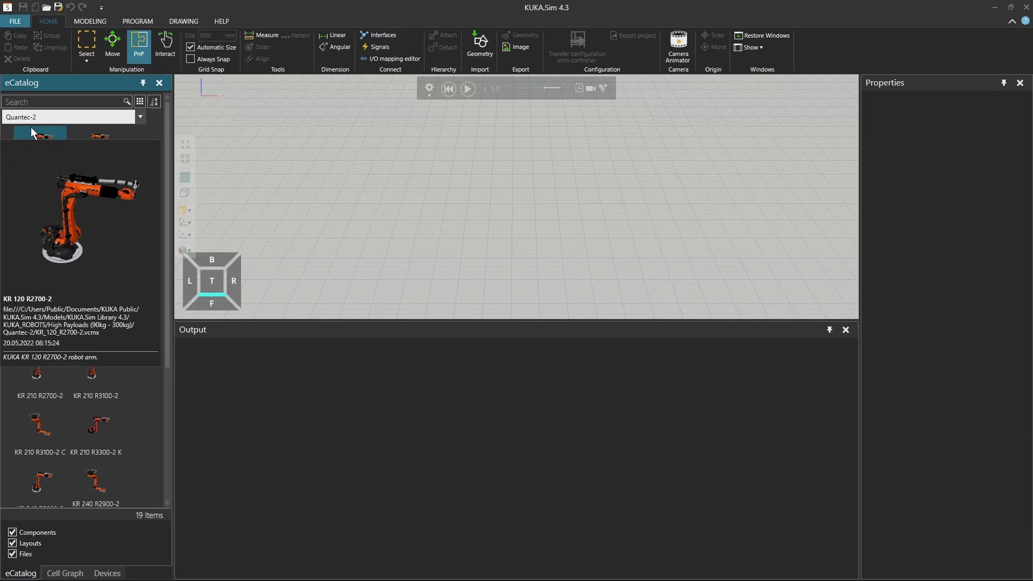
{"action": "left_click", "coordinate": [6, 293]}
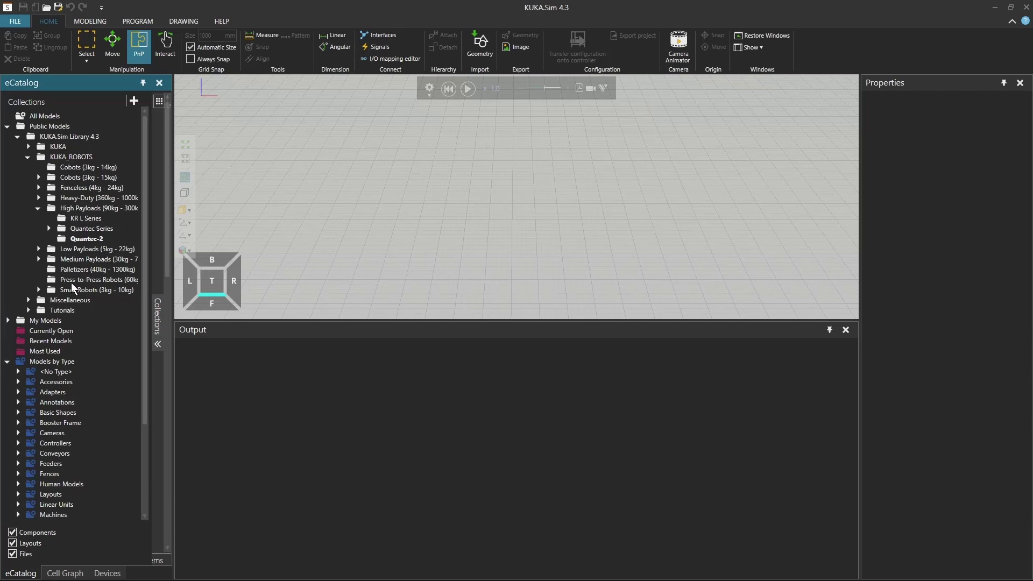
{"action": "left_click_drag", "start_coordinate": [275, 277], "coordinate": [317, 273]}
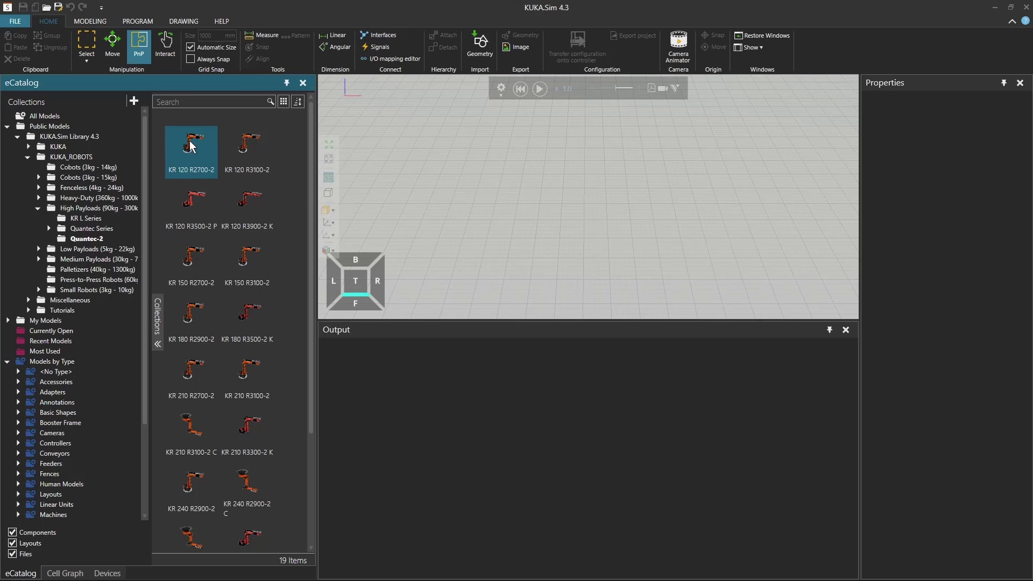
{"action": "mouse_move", "coordinate": [191, 141]}
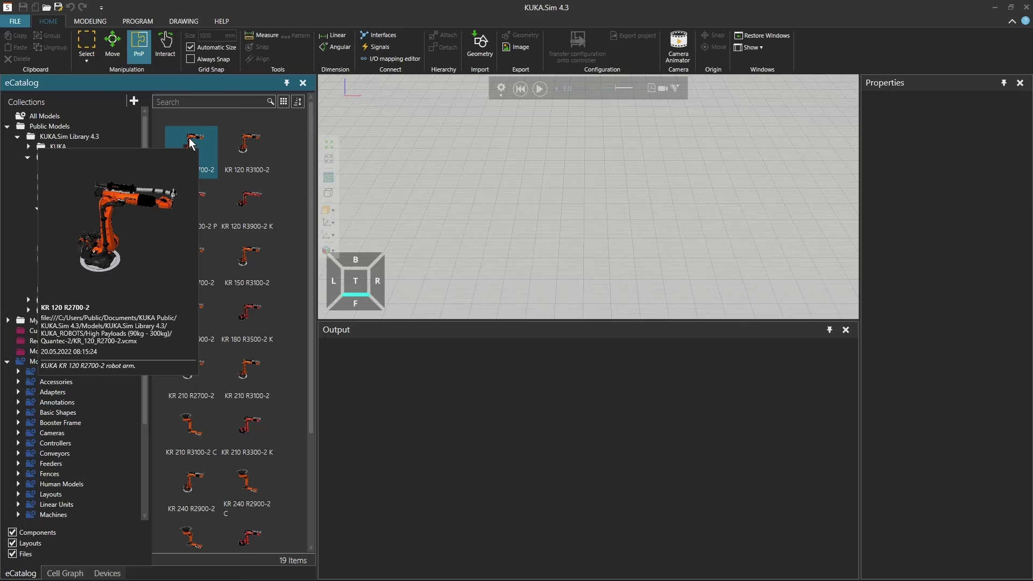
{"action": "double_click", "coordinate": [190, 143]}
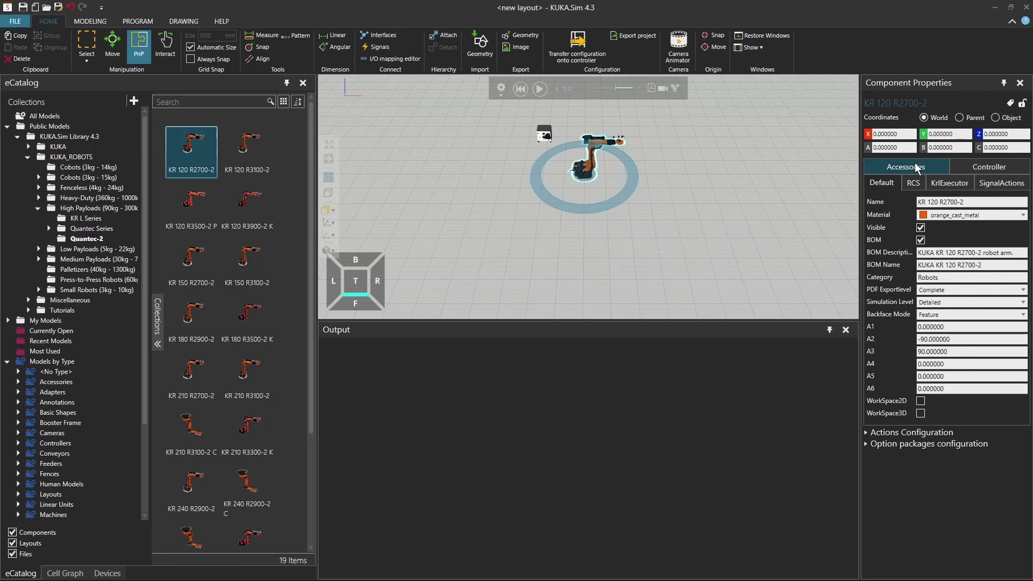
Enlarge the 3D view by shrinking the Output area, framing the robot closely
{"action": "scroll", "coordinate": [590, 160], "scroll_direction": "up", "scroll_amount": 4}
{"action": "scroll", "coordinate": [622, 247], "scroll_direction": "up", "scroll_amount": 3}
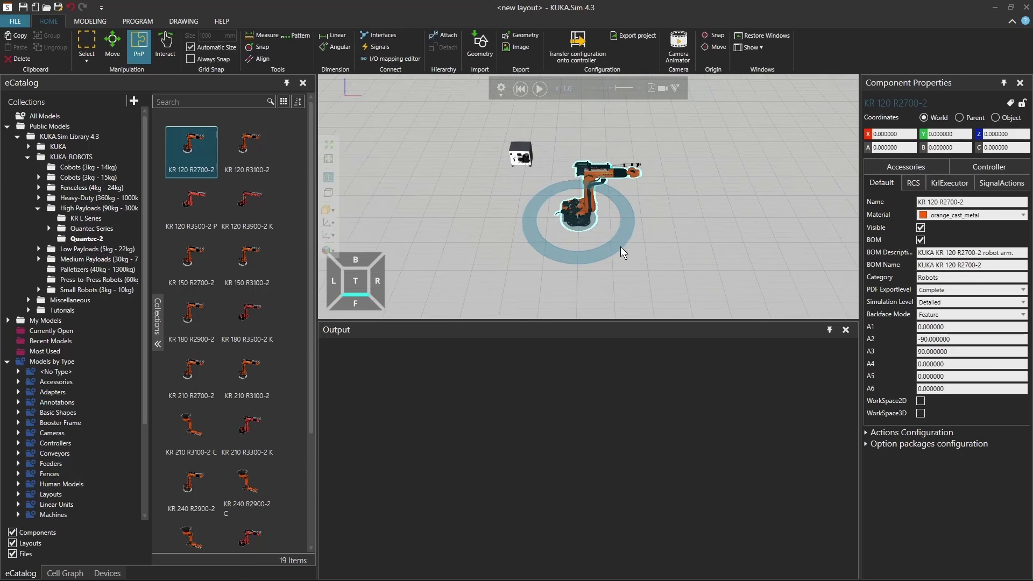
{"action": "left_click_drag", "start_coordinate": [587, 322], "coordinate": [635, 471]}
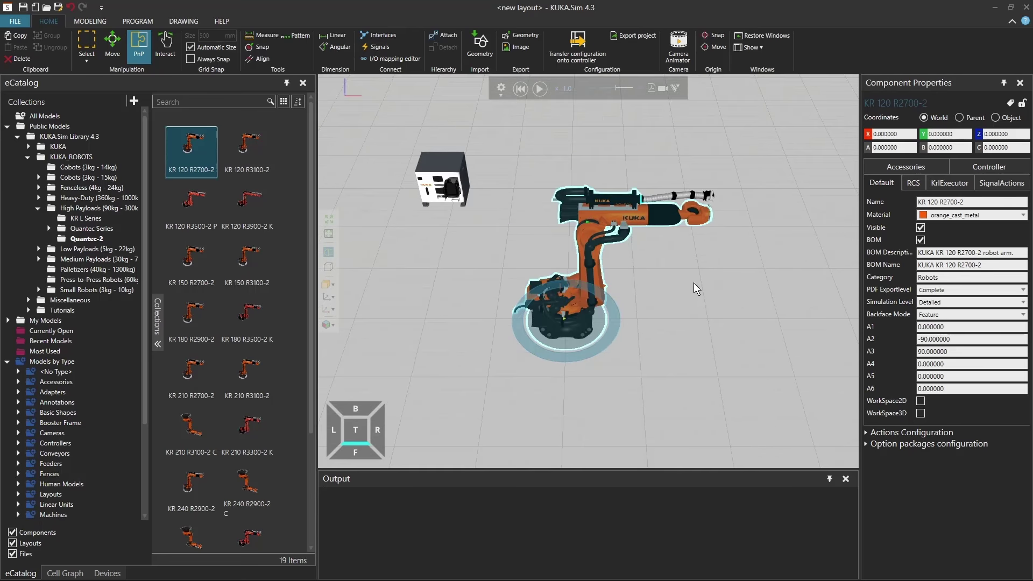
{"action": "scroll", "coordinate": [723, 292], "scroll_direction": "up", "scroll_amount": 3}
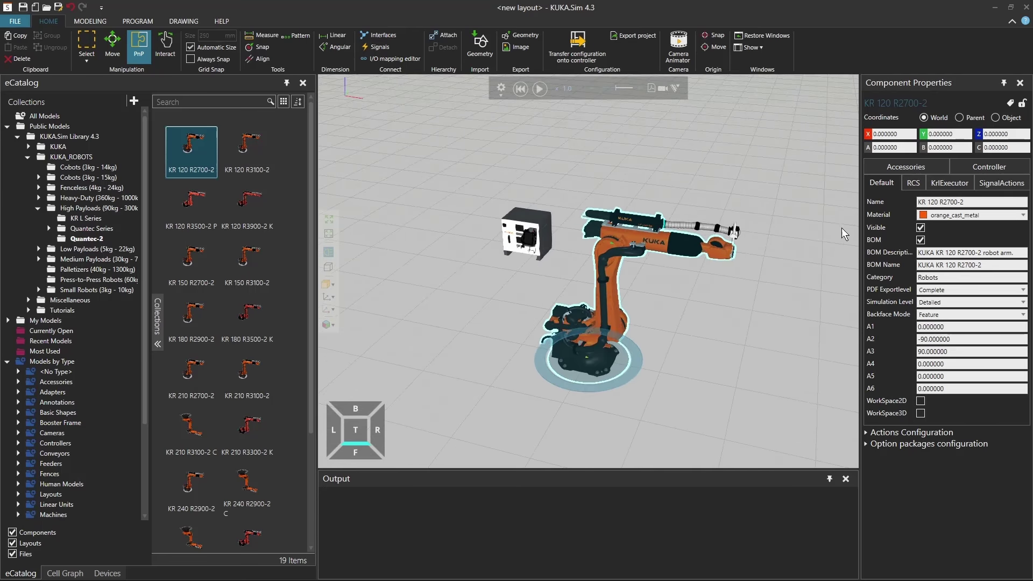
Set the robot's A1 axis to 80 and return it to 0
{"action": "left_click", "coordinate": [980, 216]}
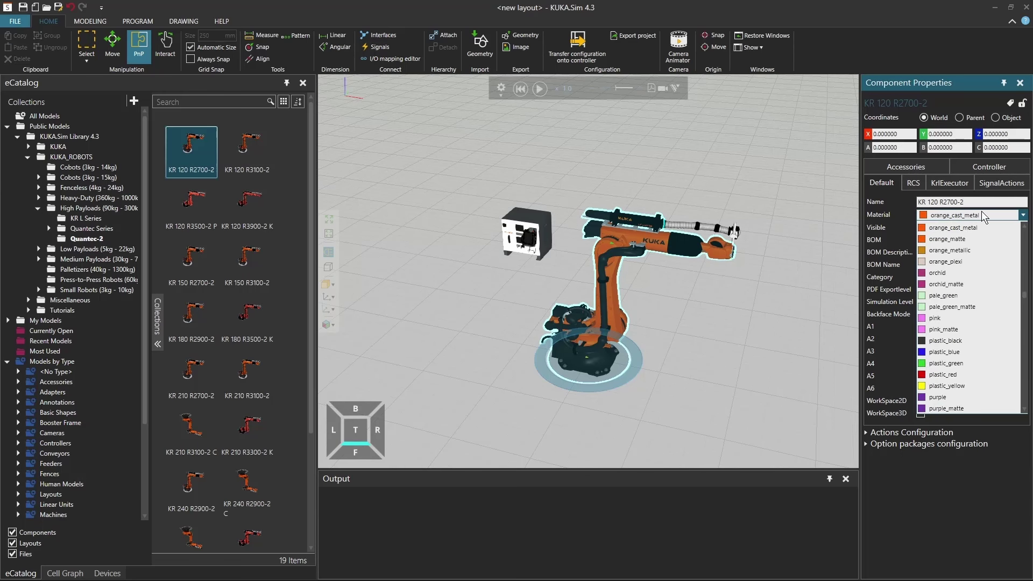
{"action": "left_click", "coordinate": [997, 203]}
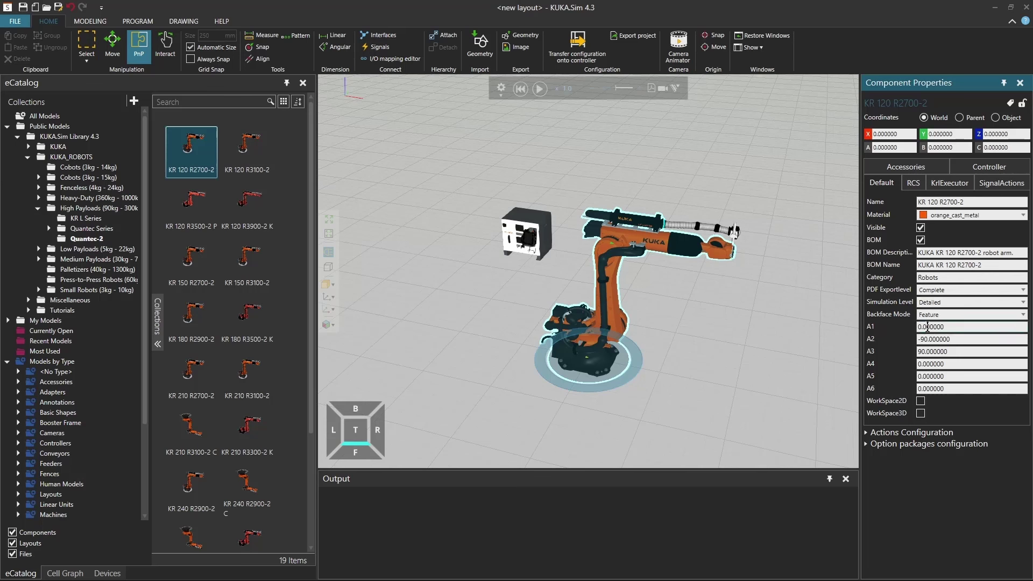
{"action": "left_click", "coordinate": [961, 327]}
{"action": "type", "text": "080"}
{"action": "key", "text": "Return"}
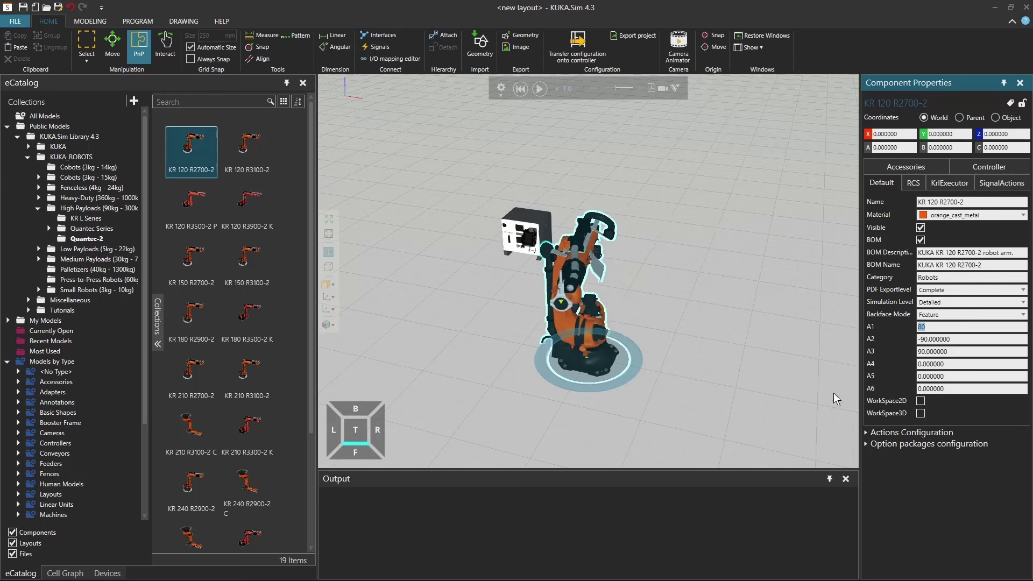
{"action": "type", "text": "0"}
{"action": "key", "text": "Return"}
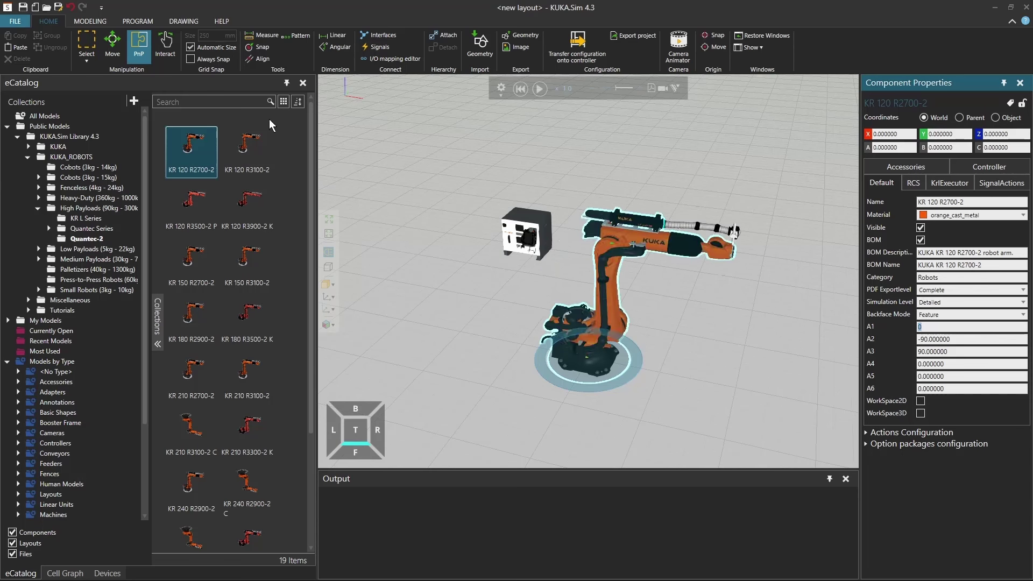
Jog the robot interactively to about A2 -119, A3 55, A4 -22, A5 -22 and A6 -190
{"action": "left_click", "coordinate": [166, 49]}
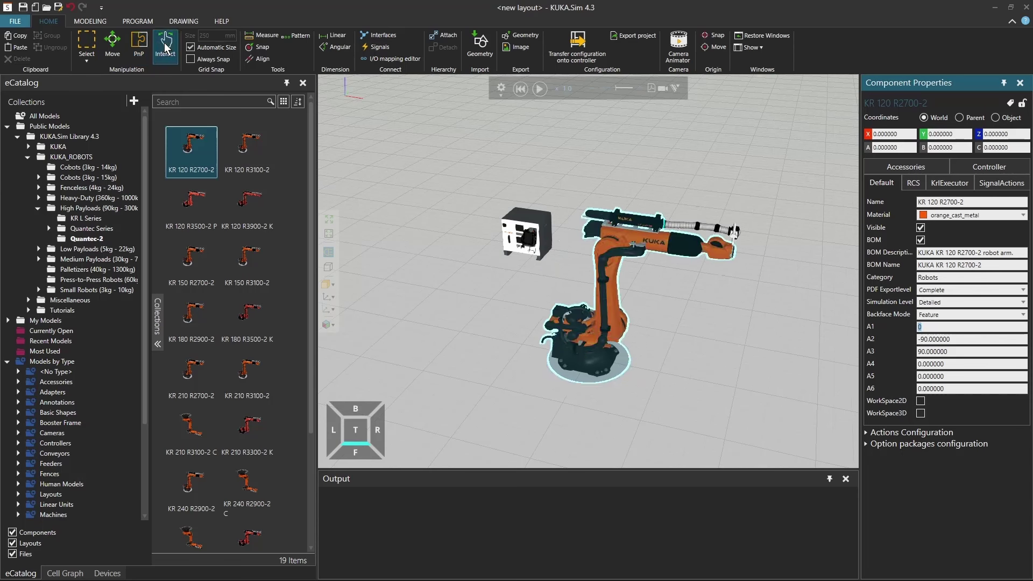
{"action": "left_click", "coordinate": [661, 251]}
{"action": "left_click_drag", "start_coordinate": [662, 251], "coordinate": [581, 277]}
{"action": "left_click_drag", "start_coordinate": [595, 187], "coordinate": [614, 145]}
{"action": "scroll", "coordinate": [612, 143], "scroll_direction": "up", "scroll_amount": 4}
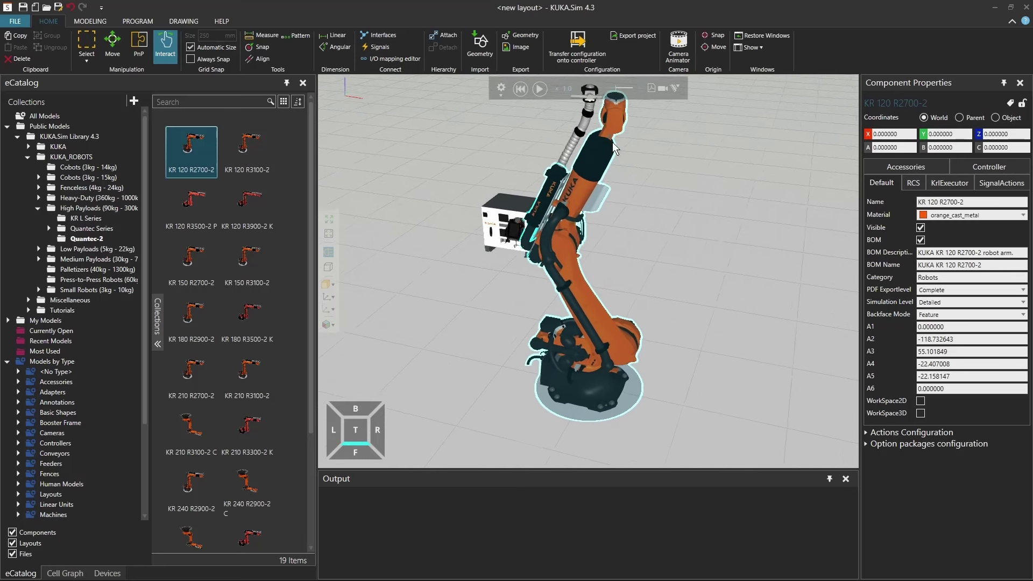
{"action": "middle_click_drag", "start_coordinate": [611, 135], "coordinate": [558, 232]}
{"action": "left_click_drag", "start_coordinate": [558, 232], "coordinate": [545, 240]}
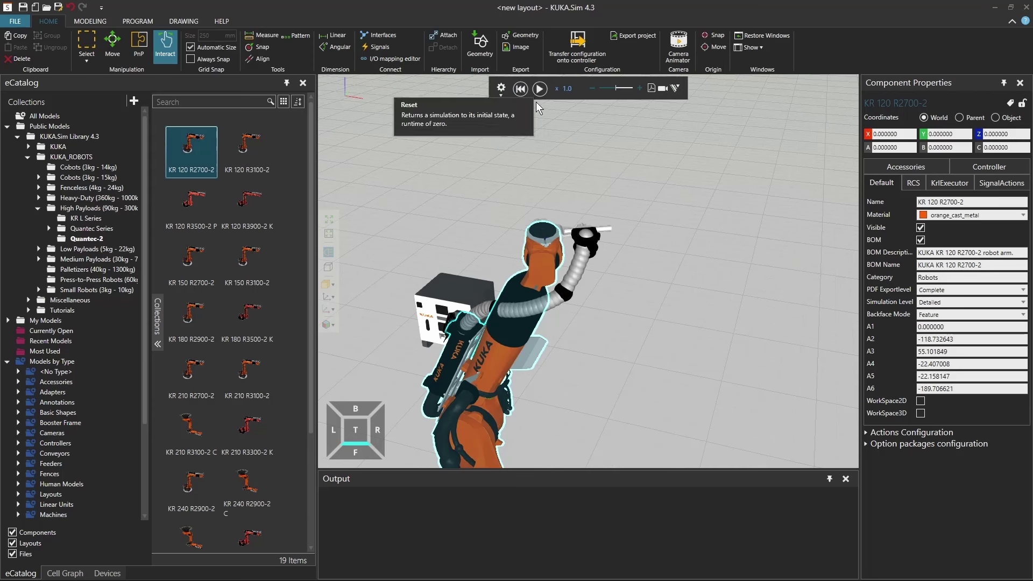
Reset the simulation to return the robot to its initial pose
{"action": "scroll", "coordinate": [616, 367], "scroll_direction": "down", "scroll_amount": 4}
{"action": "middle_click_drag", "start_coordinate": [608, 374], "coordinate": [611, 279]}
{"action": "scroll", "coordinate": [610, 282], "scroll_direction": "down", "scroll_amount": 2}
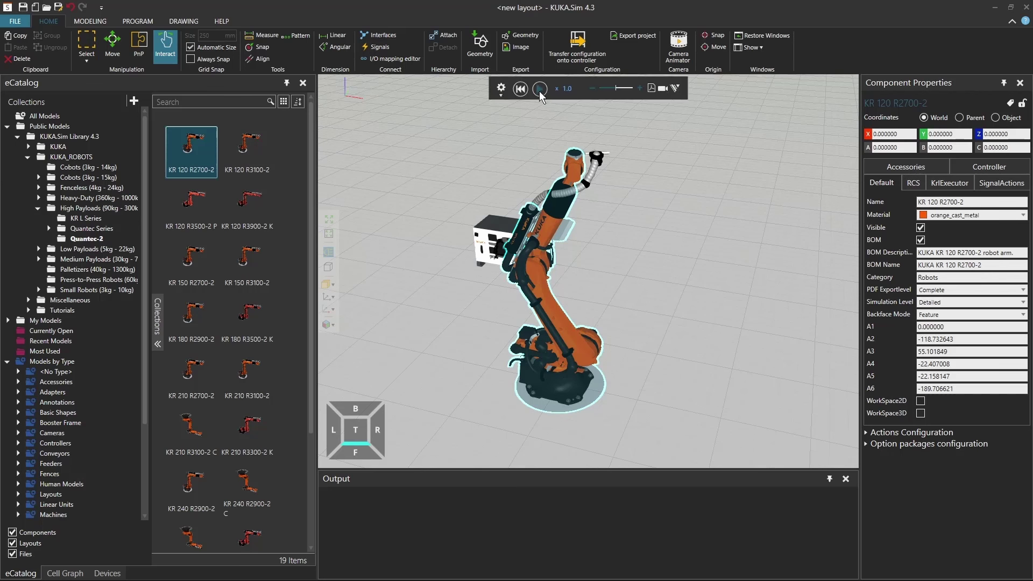
{"action": "left_click", "coordinate": [521, 89]}
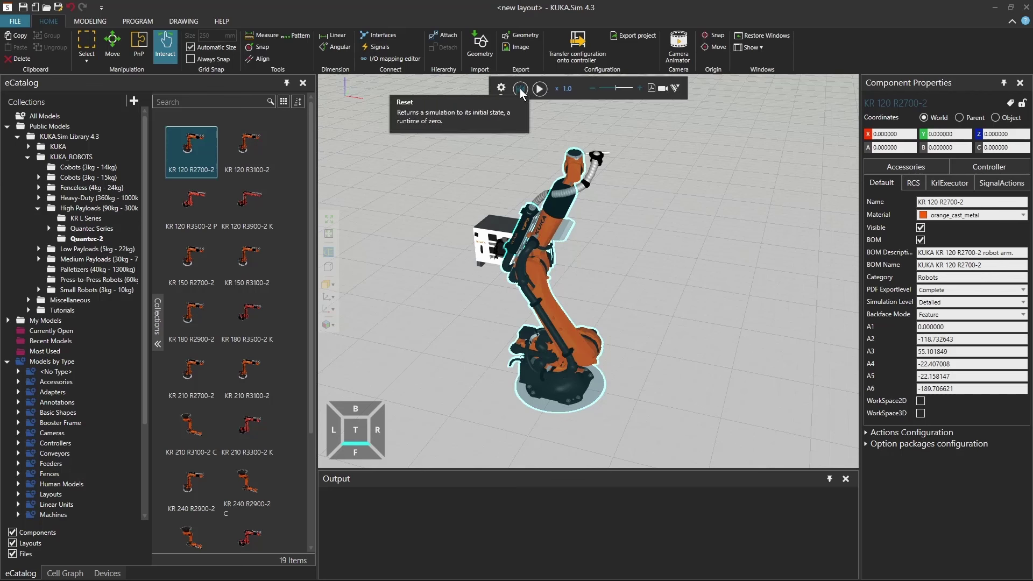
{"action": "left_click", "coordinate": [522, 90]}
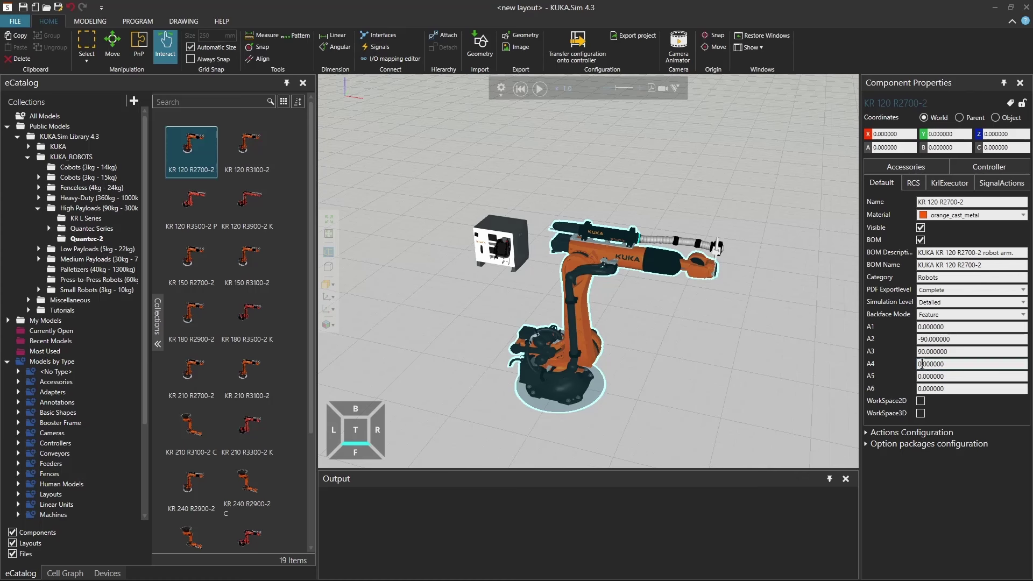
Display the robot's 2D workspace envelope and deselect the robot
{"action": "right_click_drag", "start_coordinate": [743, 407], "coordinate": [715, 279]}
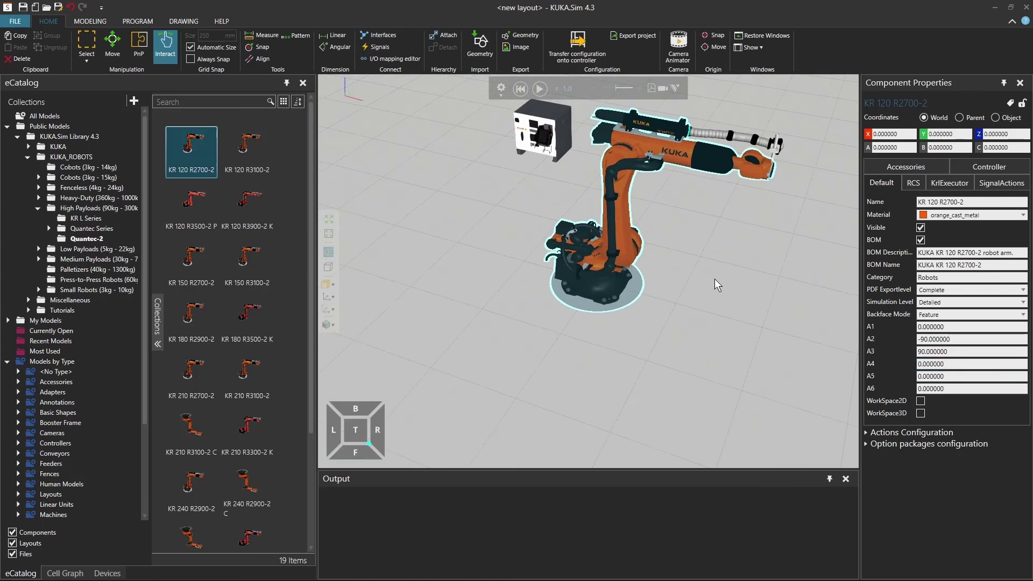
{"action": "left_click", "coordinate": [921, 401]}
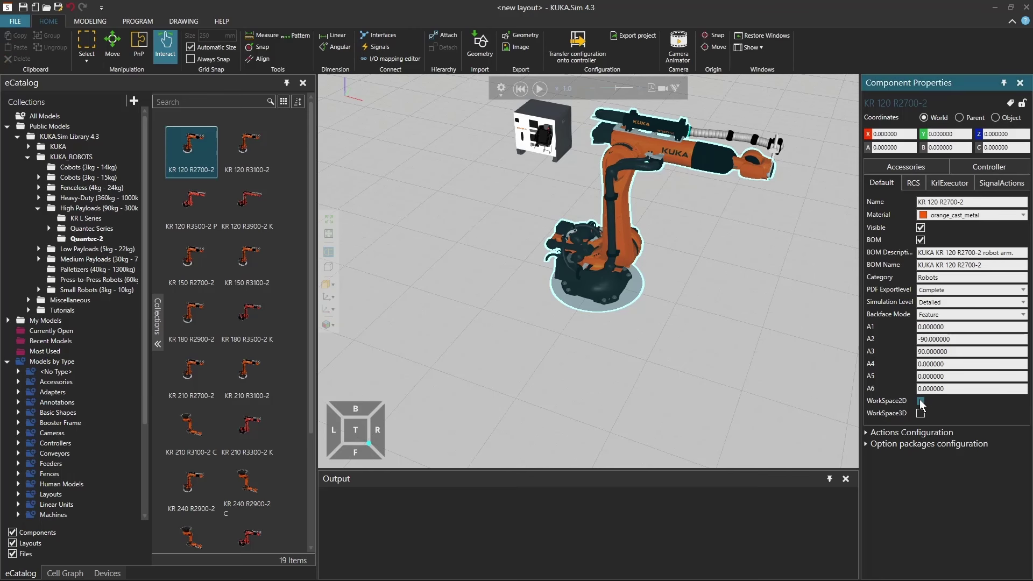
{"action": "right_click_drag", "start_coordinate": [674, 338], "coordinate": [660, 282]}
{"action": "left_click", "coordinate": [657, 280]}
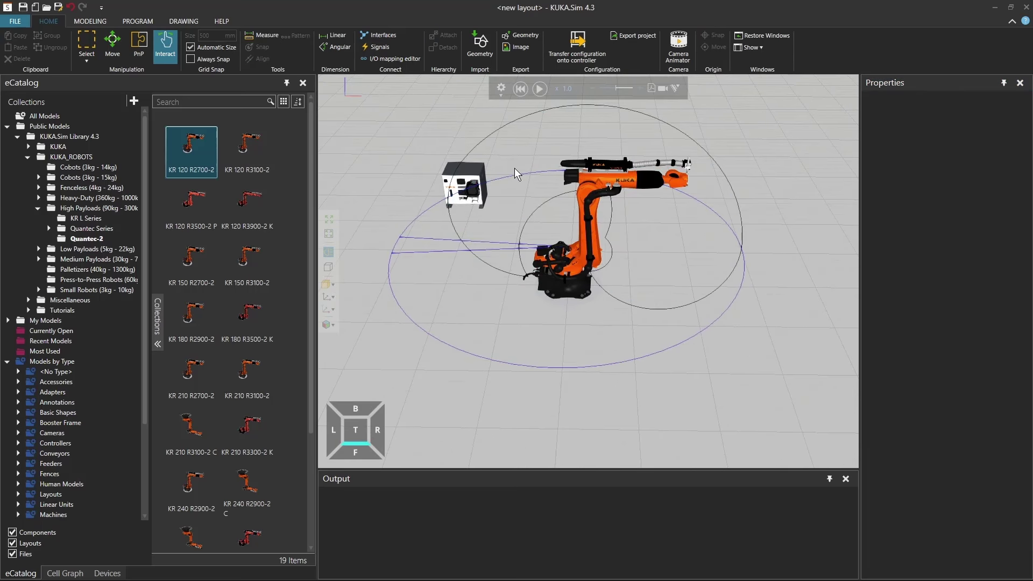
Jog the robot's arm joints around within the displayed workspace envelope and reset the simulation
{"action": "left_click_drag", "start_coordinate": [624, 183], "coordinate": [596, 130]}
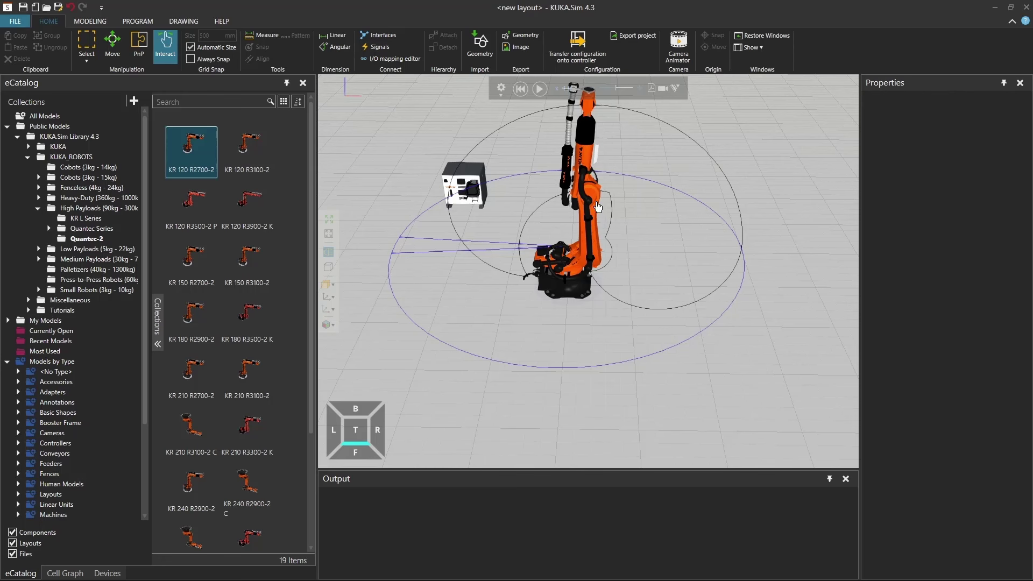
{"action": "left_click_drag", "start_coordinate": [599, 210], "coordinate": [512, 290]}
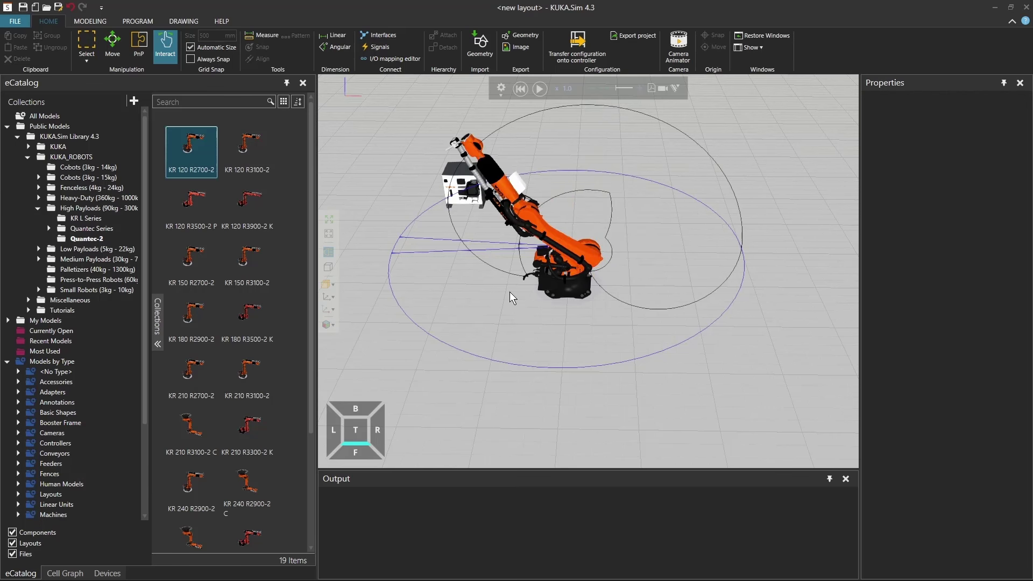
{"action": "left_click_drag", "start_coordinate": [500, 182], "coordinate": [654, 277]}
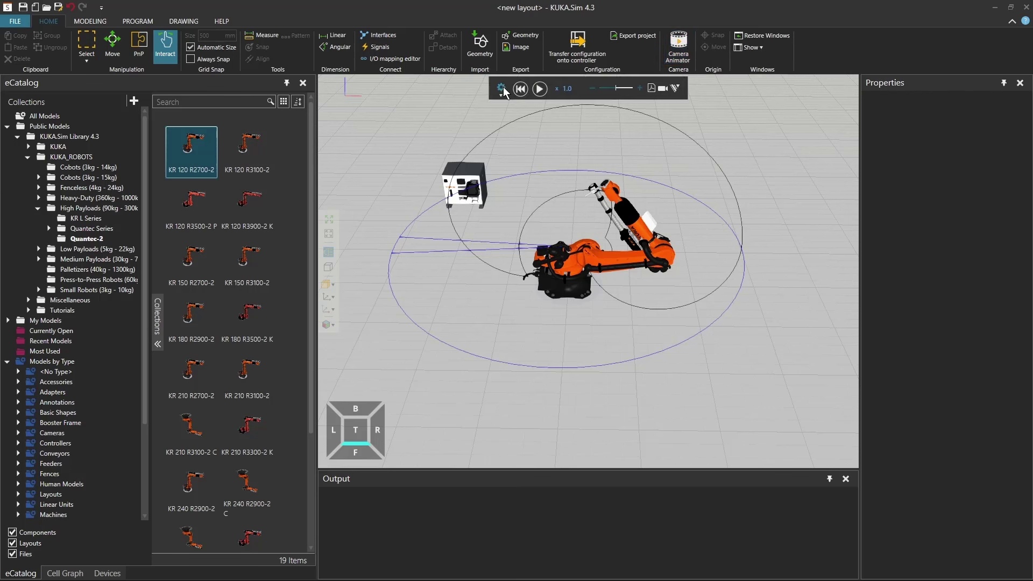
{"action": "left_click", "coordinate": [522, 88]}
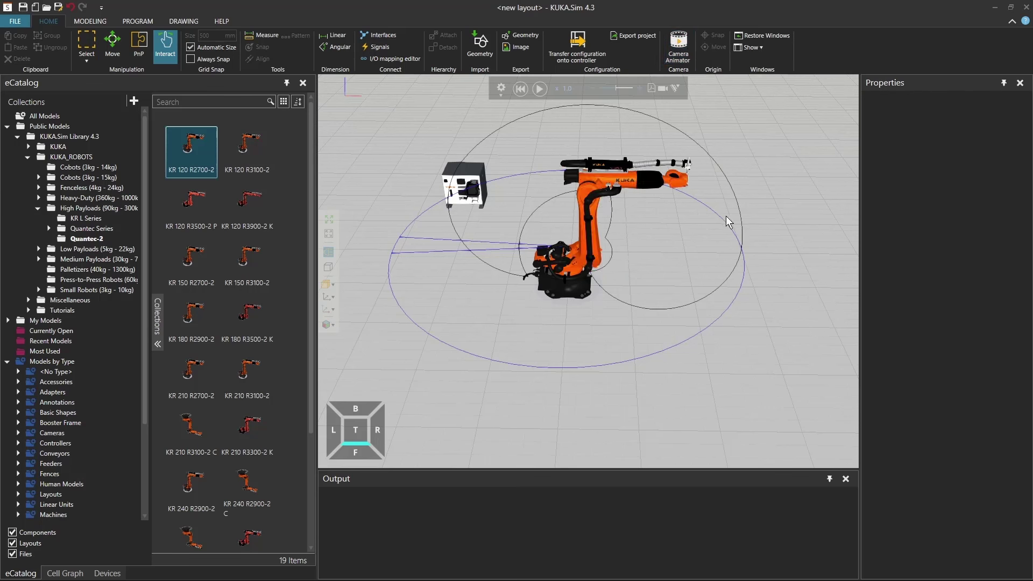
Select the robot and turn its 3D workspace display on and off again
{"action": "left_click", "coordinate": [614, 178]}
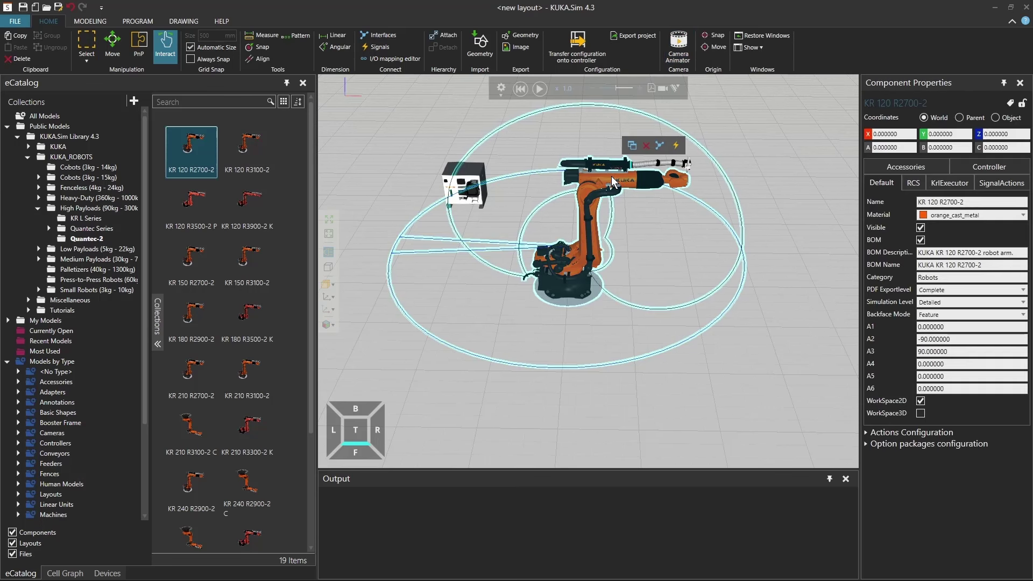
{"action": "left_click", "coordinate": [920, 413]}
{"action": "right_click_drag", "start_coordinate": [672, 325], "coordinate": [695, 366]}
{"action": "left_click", "coordinate": [921, 413]}
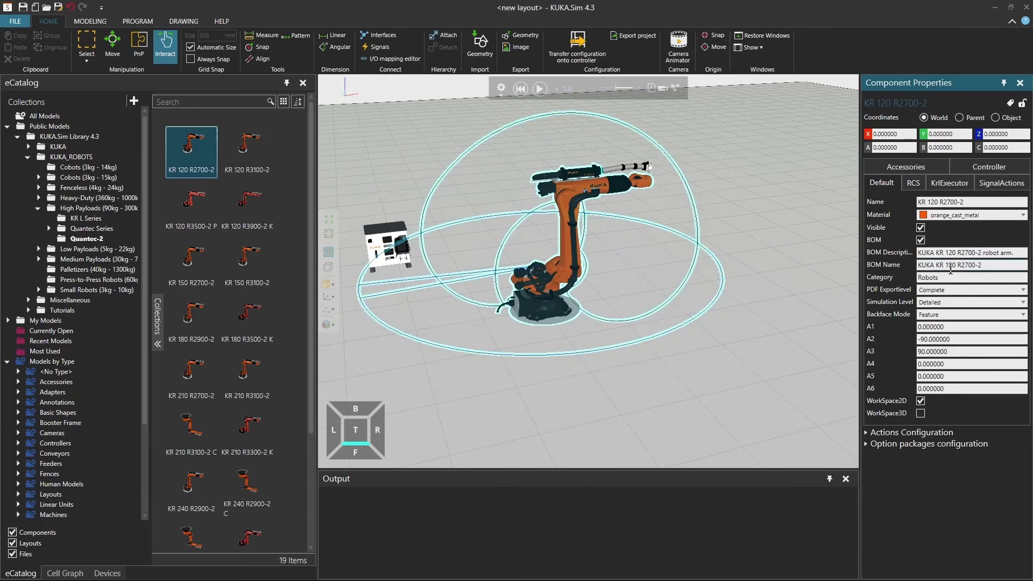
Hide the robot's 2D workspace envelope and show its accessories properties
{"action": "left_click", "coordinate": [920, 401]}
{"action": "left_click", "coordinate": [917, 181]}
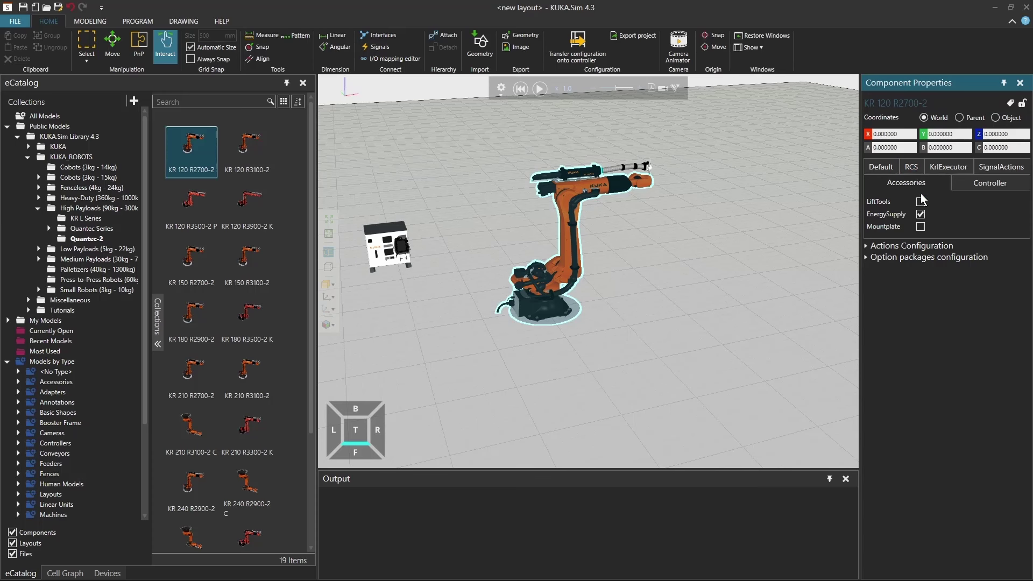
Enable the LiftTools accessory on the robot, inspect it at the base and disable it again
{"action": "left_click", "coordinate": [920, 202]}
{"action": "scroll", "coordinate": [539, 340], "scroll_direction": "up", "scroll_amount": 4}
{"action": "right_click_drag", "start_coordinate": [539, 340], "coordinate": [589, 343]}
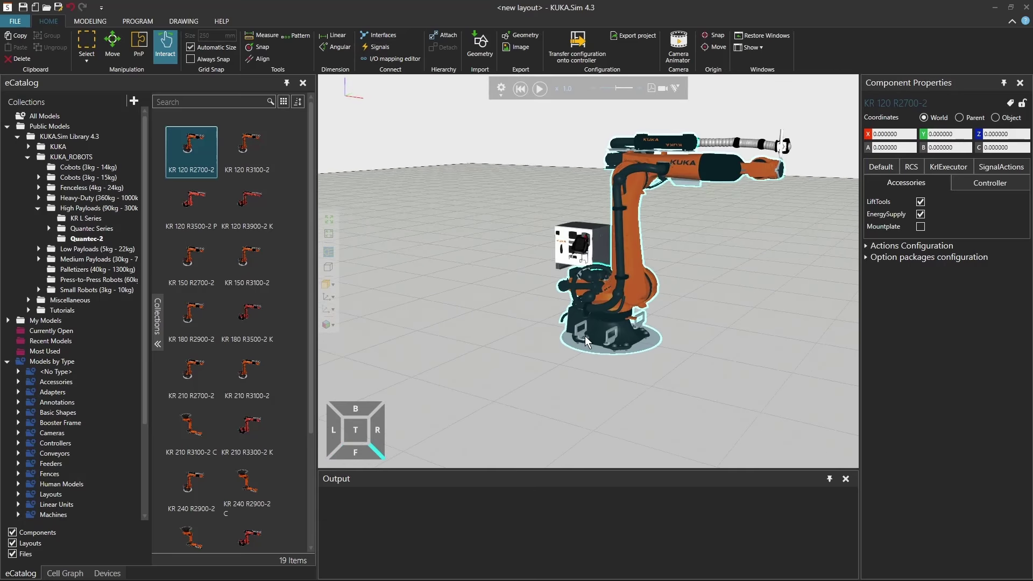
{"action": "left_click", "coordinate": [921, 202]}
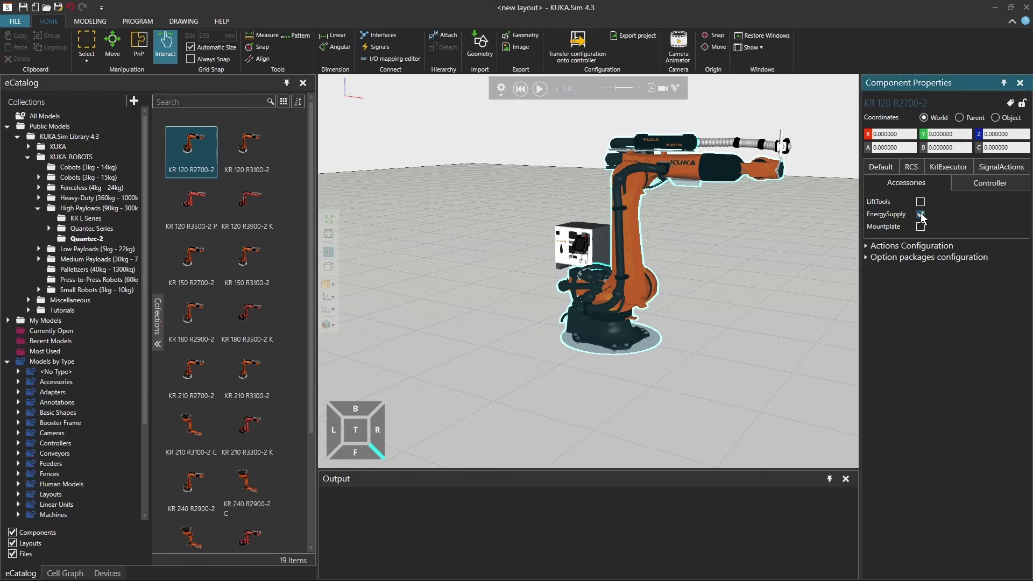
Switch the robot's EnergySupply accessory off and on again, and its Mountplate accessory on and off again
{"action": "left_click", "coordinate": [921, 215]}
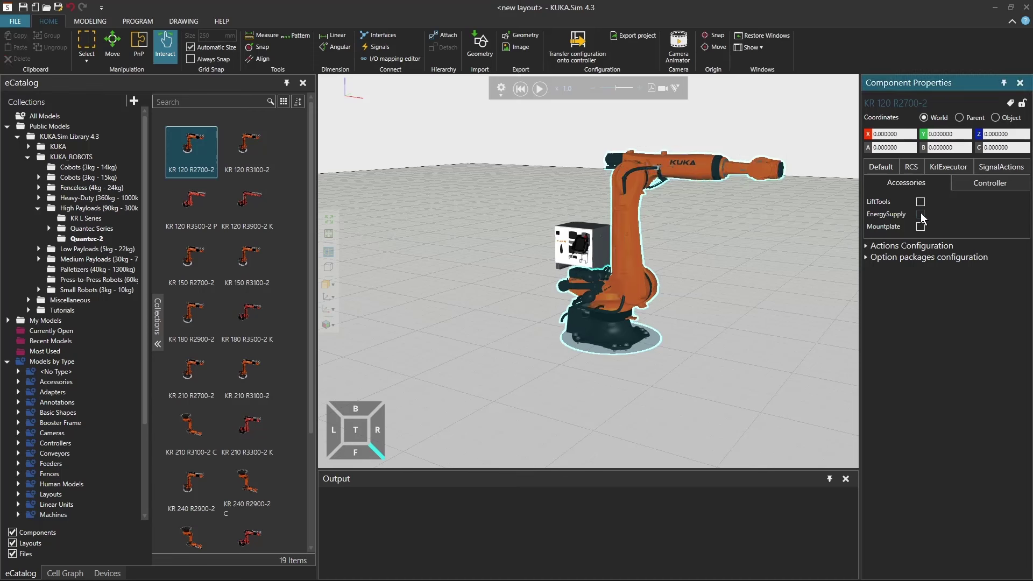
{"action": "left_click", "coordinate": [921, 214]}
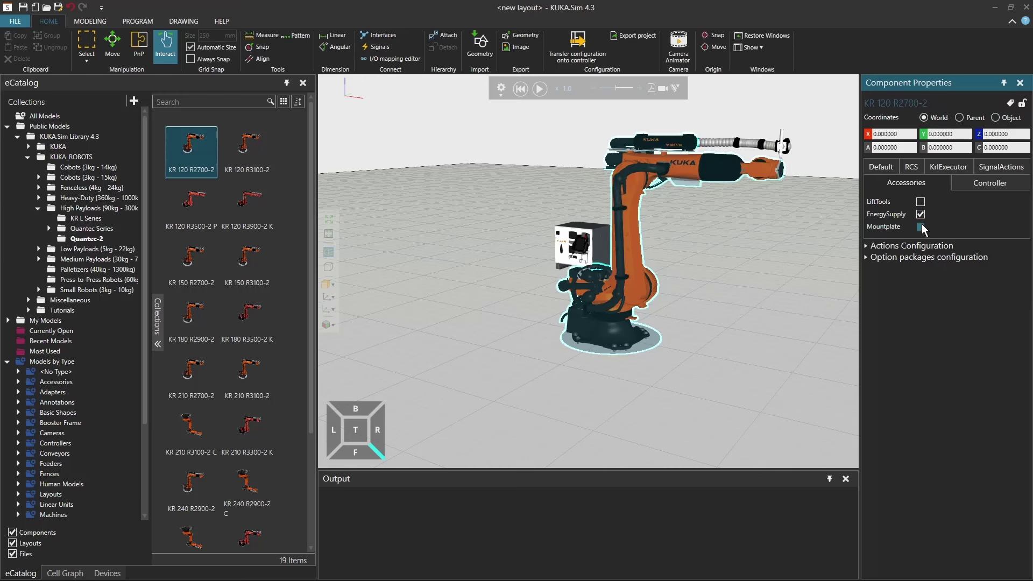
{"action": "left_click", "coordinate": [921, 227]}
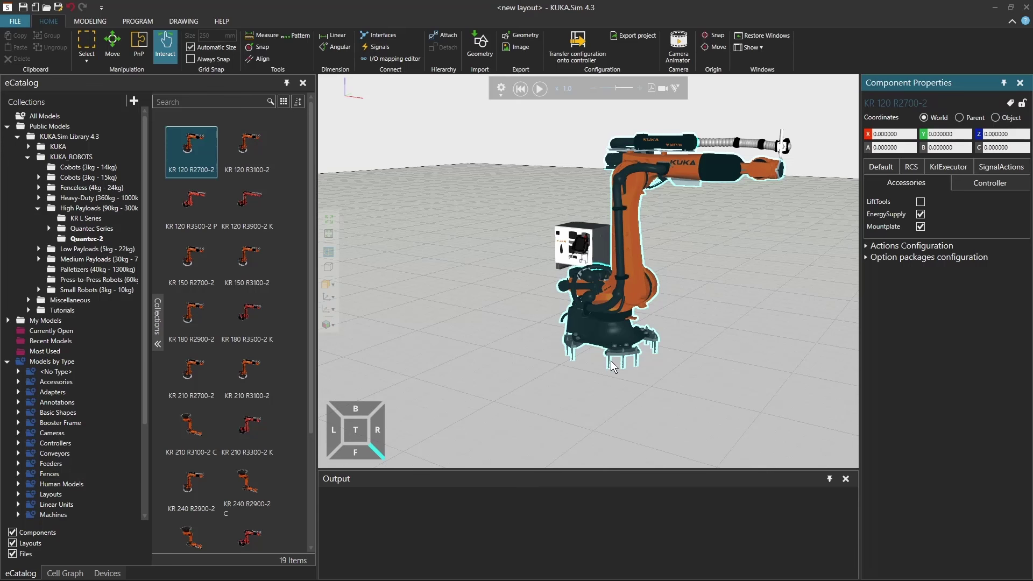
{"action": "left_click", "coordinate": [921, 226]}
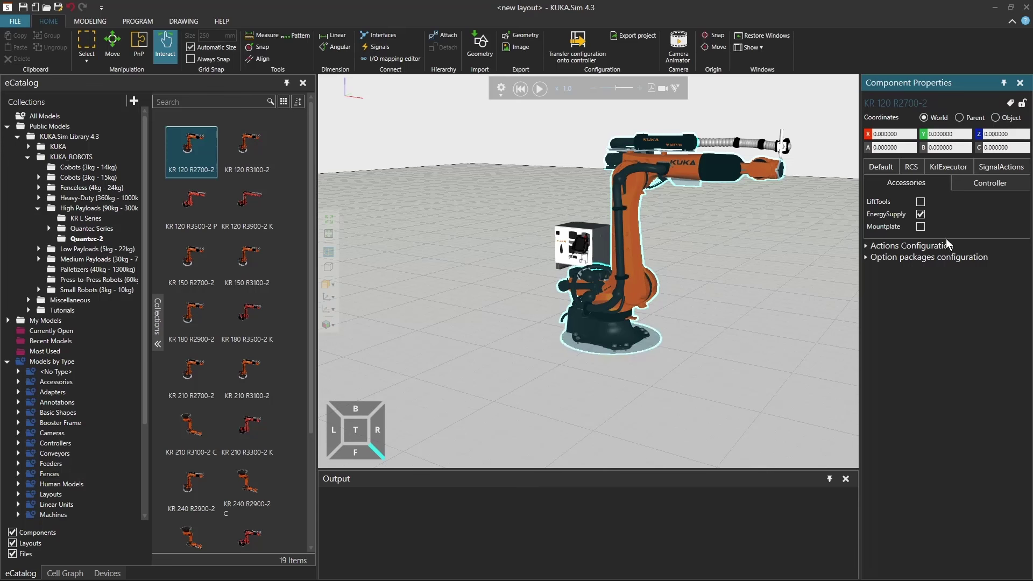
Show the robot's RCS properties in a widened properties panel and toggle RobotDataGeneration and UseRCS off and on again
{"action": "left_click", "coordinate": [911, 166]}
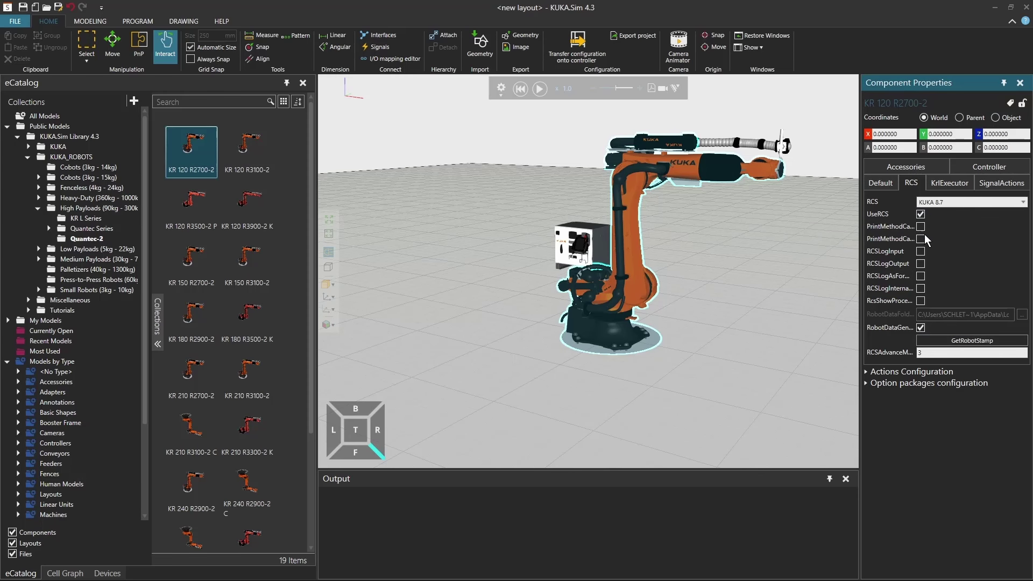
{"action": "left_click_drag", "start_coordinate": [860, 312], "coordinate": [800, 314]}
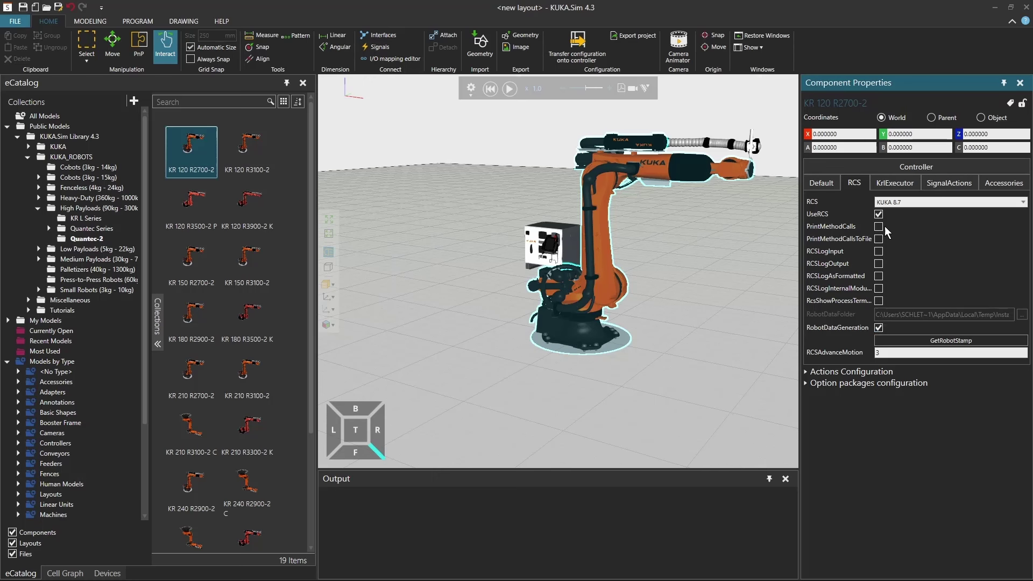
{"action": "left_click", "coordinate": [879, 327]}
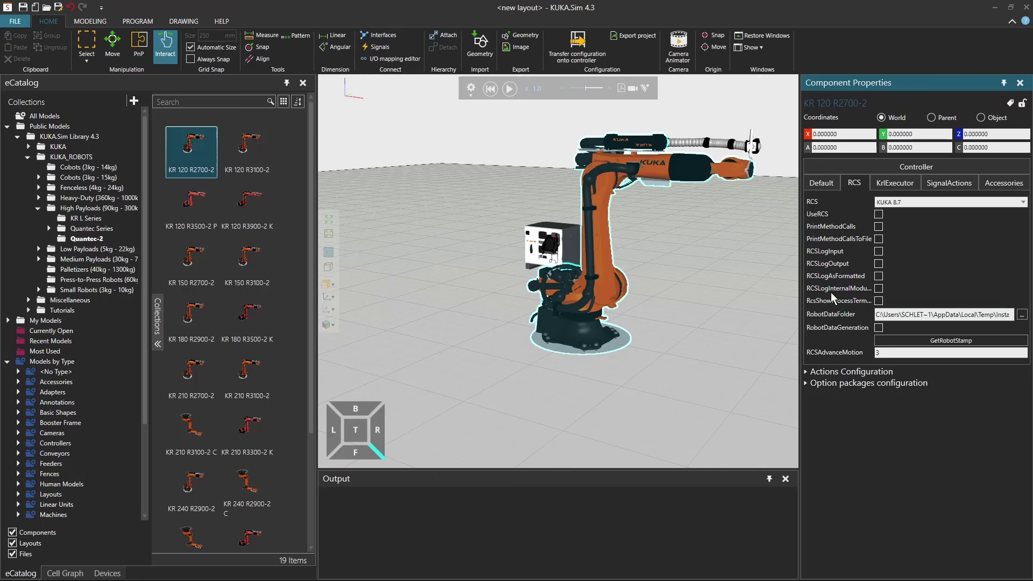
{"action": "left_click", "coordinate": [879, 214]}
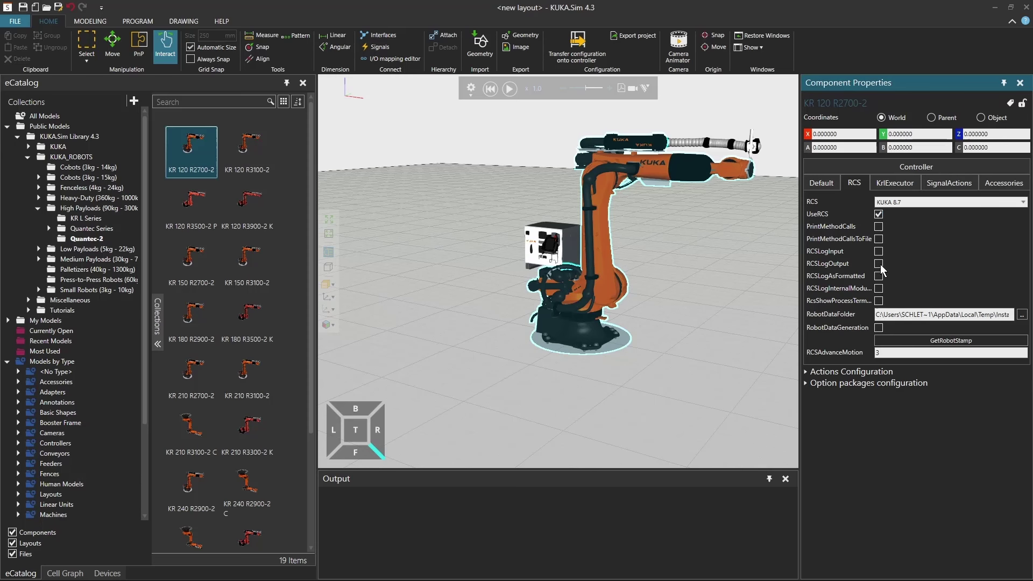
{"action": "left_click", "coordinate": [879, 328]}
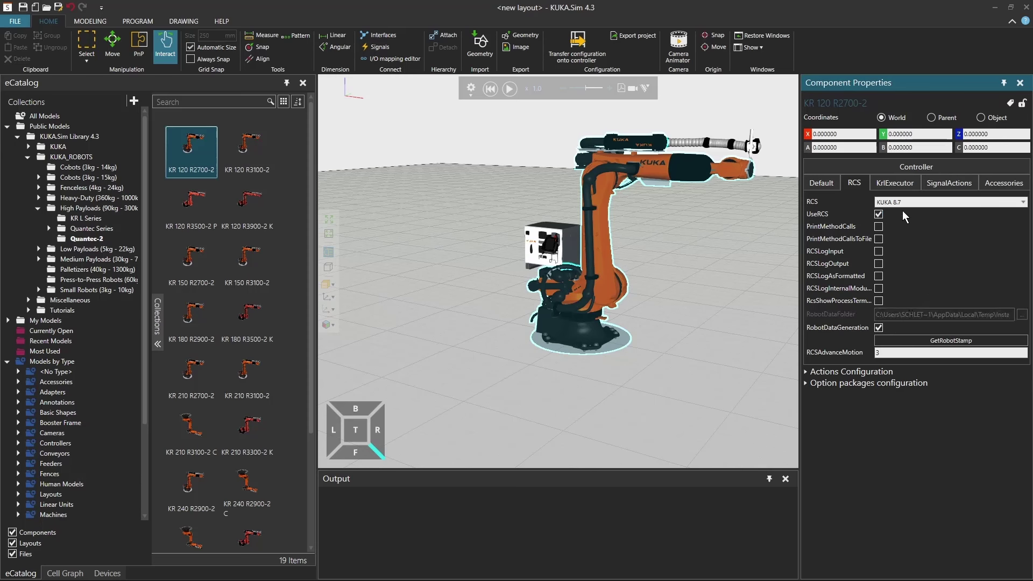
Examine the robot's KrlExecutor properties with the available motion execution modes, and show its SignalActions properties
{"action": "left_click", "coordinate": [904, 185]}
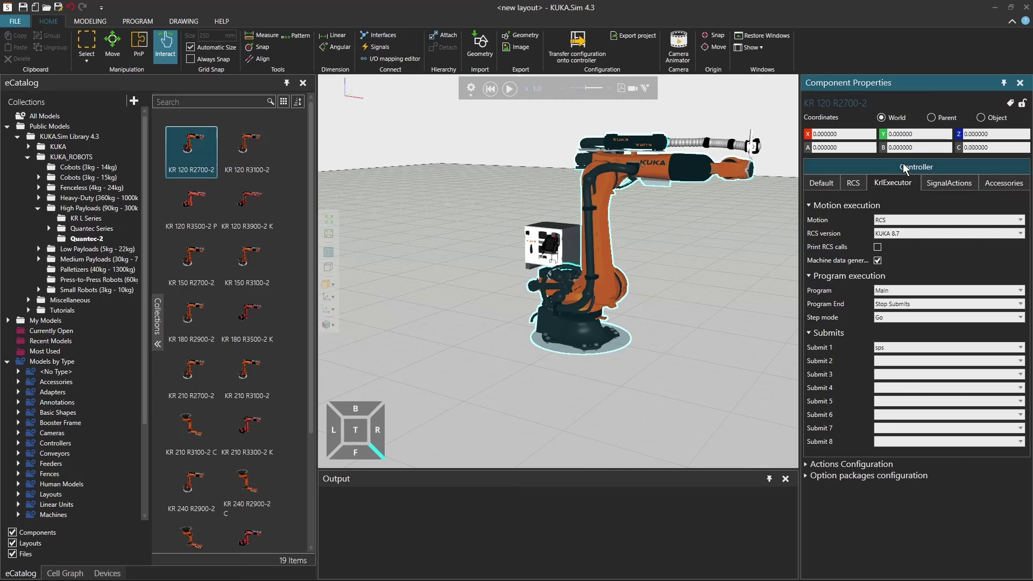
{"action": "left_click", "coordinate": [935, 220]}
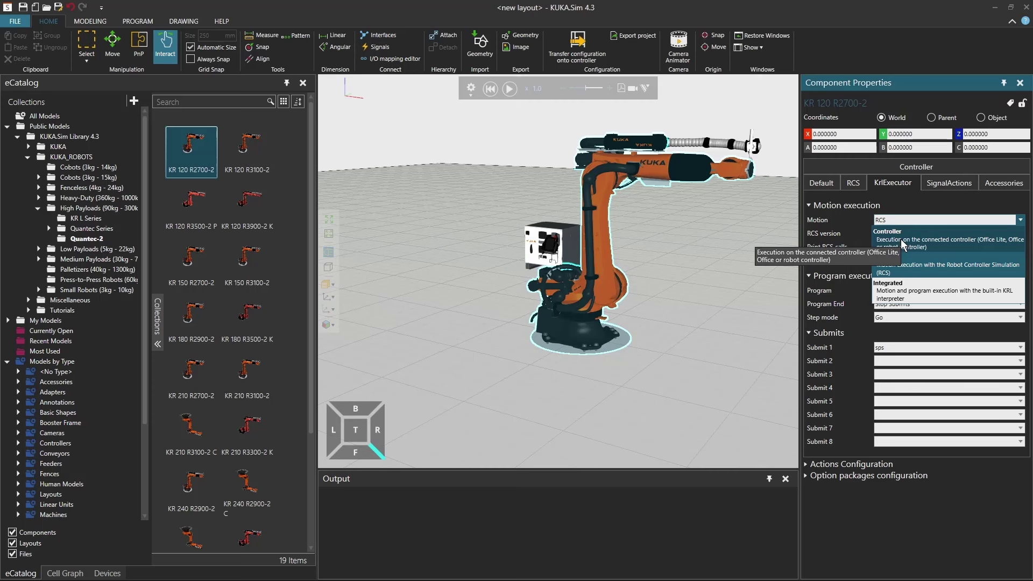
{"action": "left_click", "coordinate": [996, 204]}
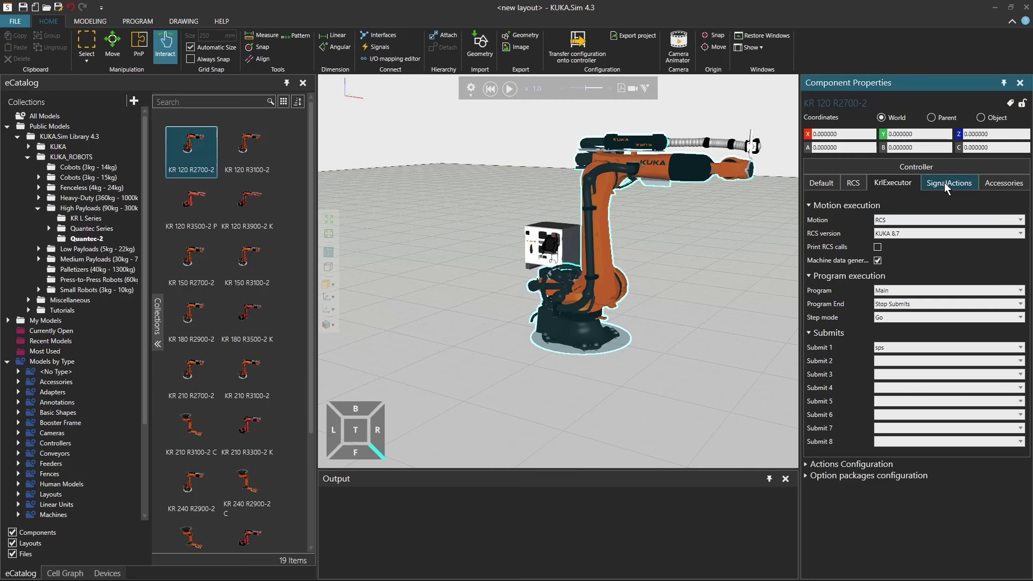
{"action": "left_click", "coordinate": [944, 183]}
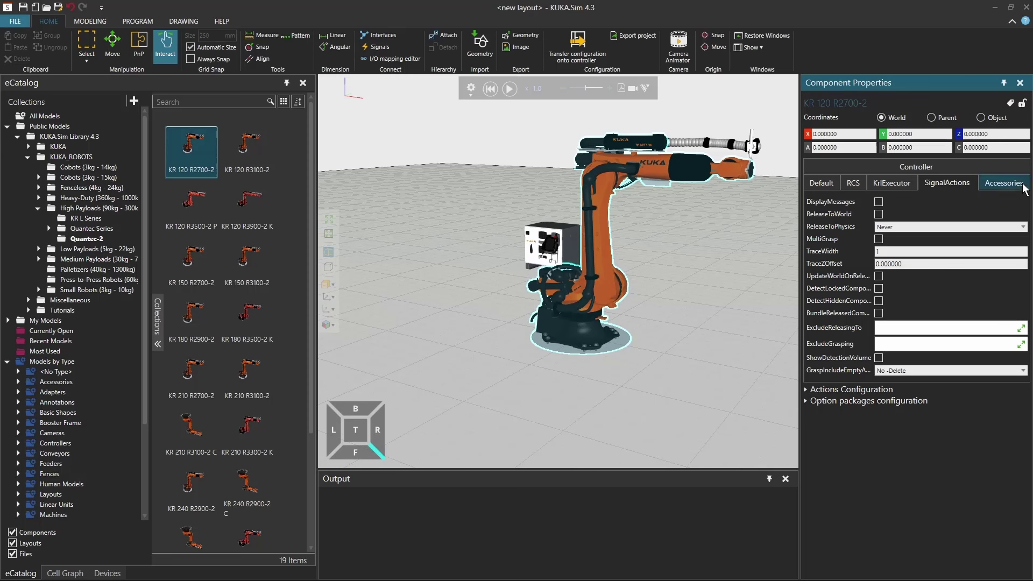
Show the robot's controller properties and review the firmware version and supply voltage choices, keeping firmware 8.7.5
{"action": "left_click", "coordinate": [938, 170]}
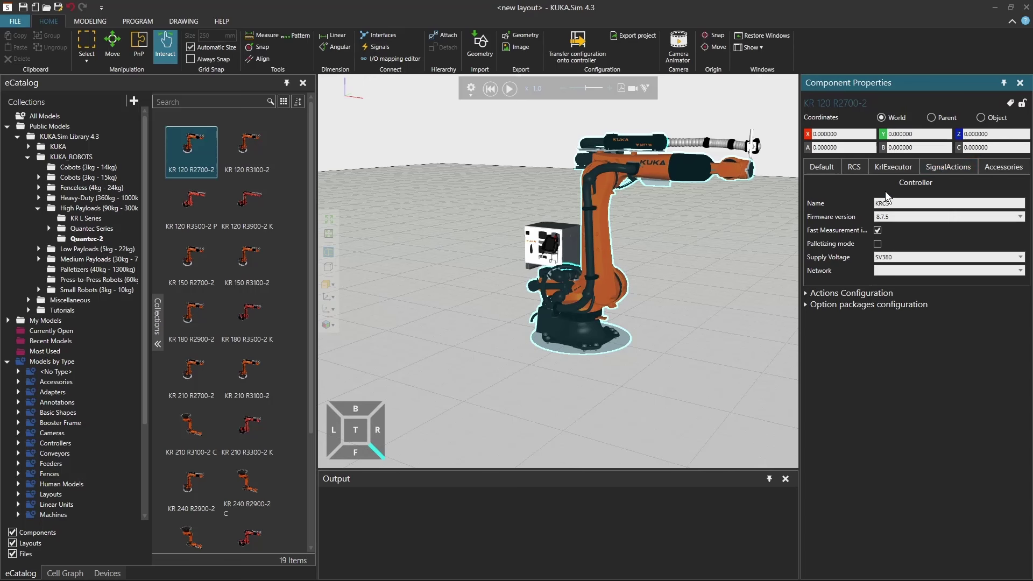
{"action": "left_click", "coordinate": [883, 216]}
{"action": "left_click", "coordinate": [1021, 217]}
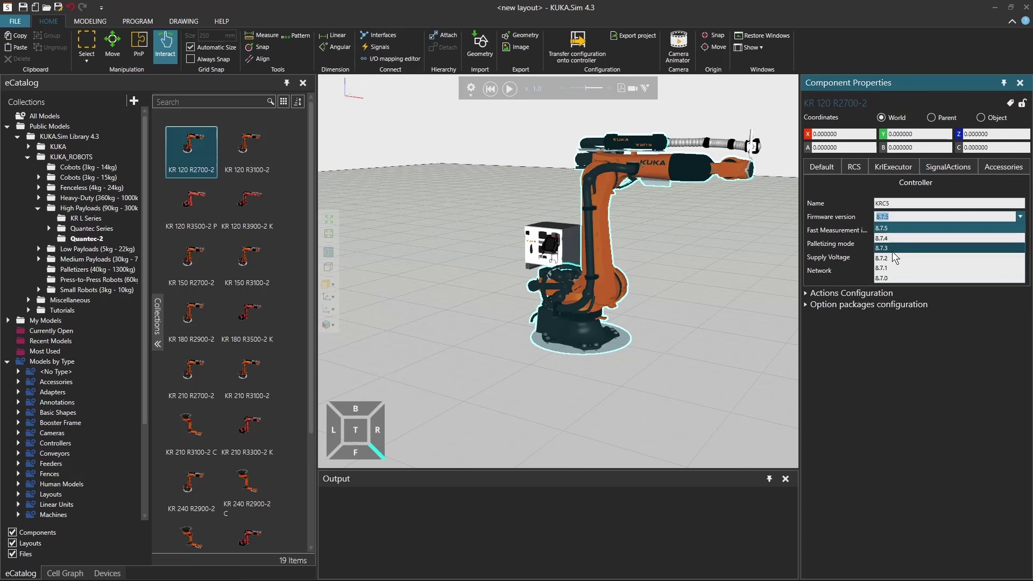
{"action": "left_click", "coordinate": [893, 230]}
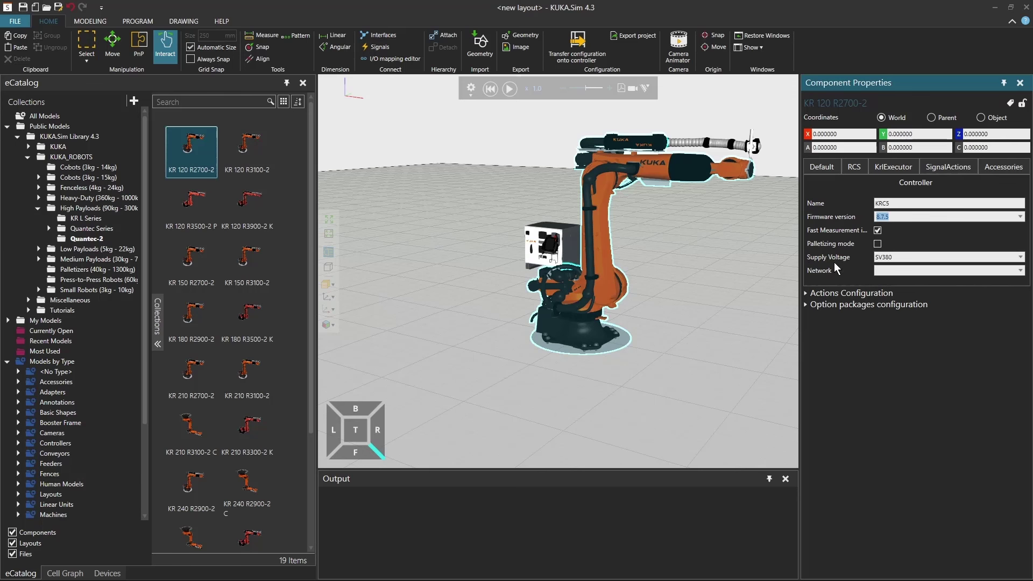
{"action": "left_click", "coordinate": [902, 257]}
{"action": "left_click", "coordinate": [902, 257]}
Assign the ArcTechBasic V3.6.0.132 option package to the robot
{"action": "left_click", "coordinate": [809, 305]}
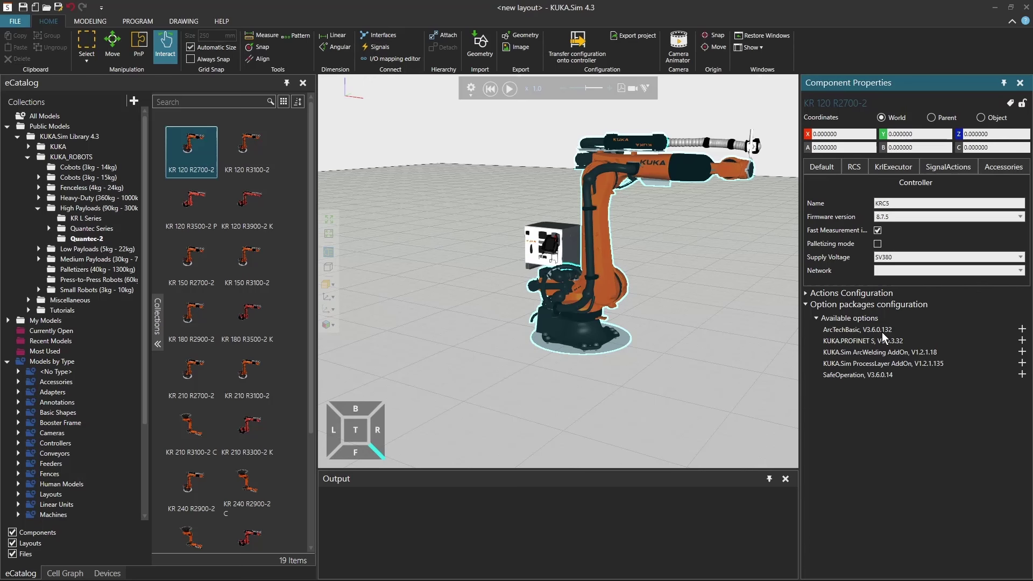
{"action": "left_click", "coordinate": [1022, 330]}
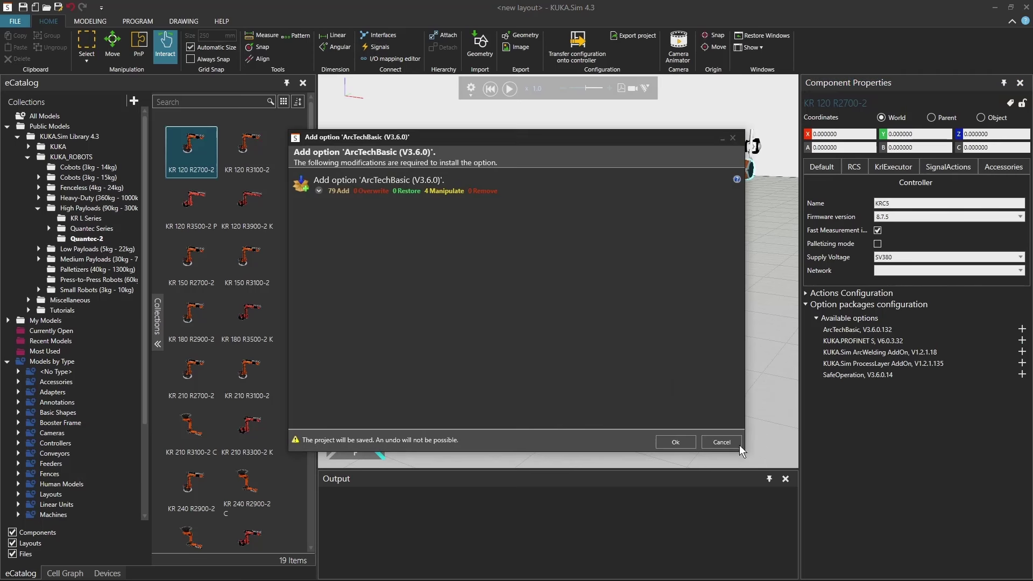
{"action": "left_click", "coordinate": [675, 442]}
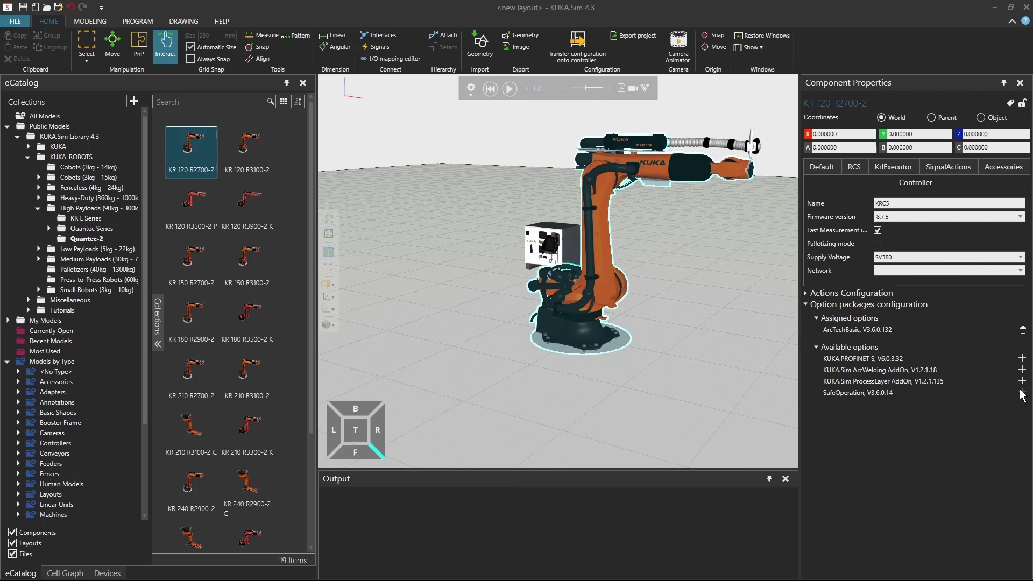
Assign the SafeOperation V3.6.0.14 option package to the robot and remove it again
{"action": "left_click", "coordinate": [1022, 392]}
{"action": "left_click", "coordinate": [688, 444]}
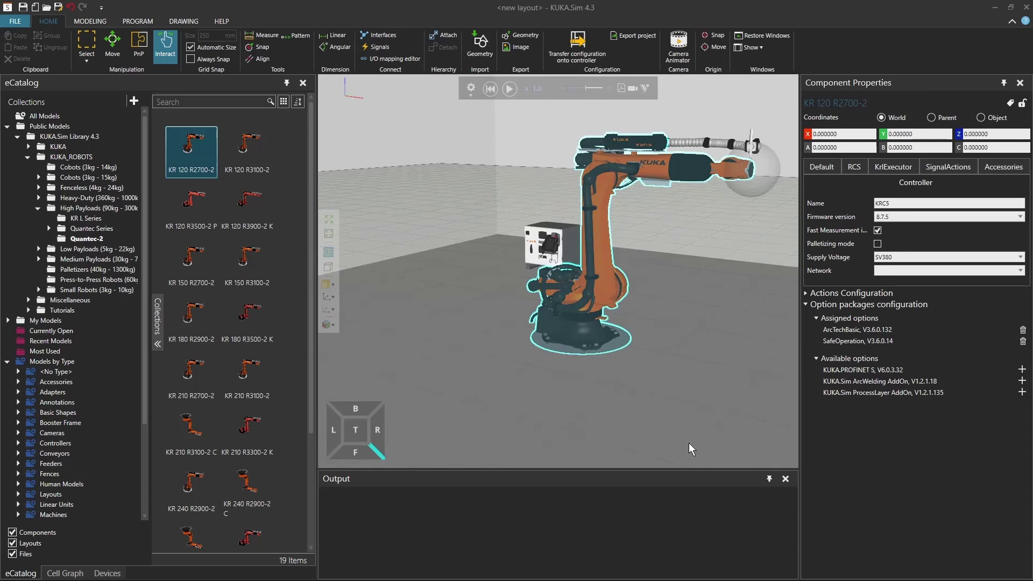
{"action": "left_click", "coordinate": [1023, 341]}
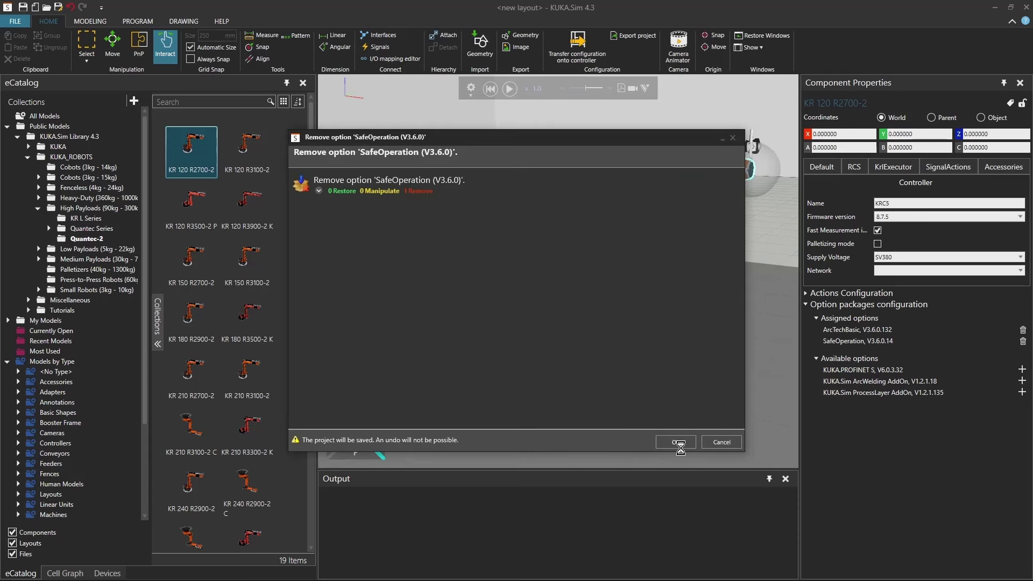
{"action": "left_click", "coordinate": [683, 444]}
{"action": "right_click_drag", "start_coordinate": [649, 322], "coordinate": [676, 309]}
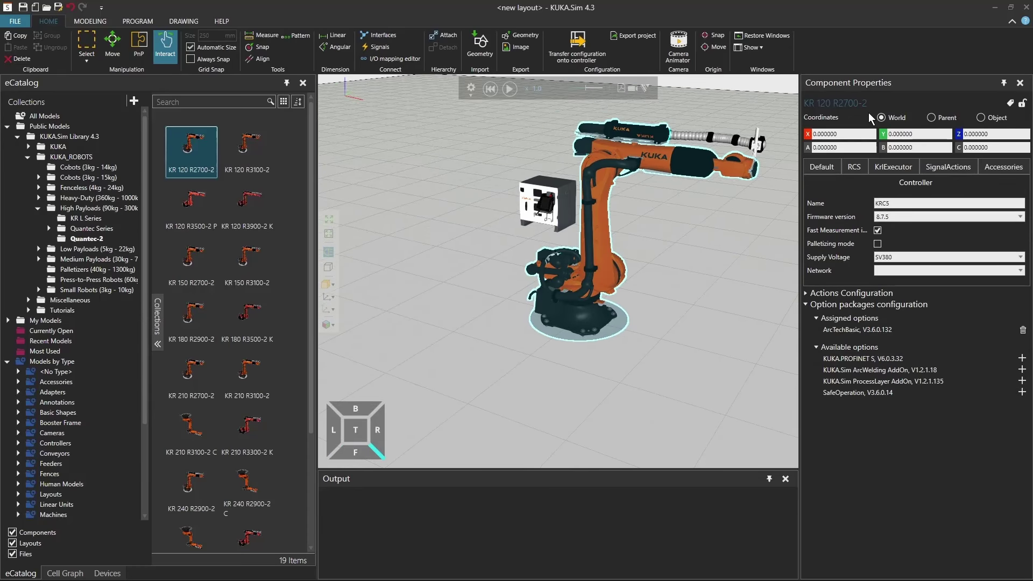
Return to the robot's default properties and collapse the option packages configuration
{"action": "left_click", "coordinate": [829, 167]}
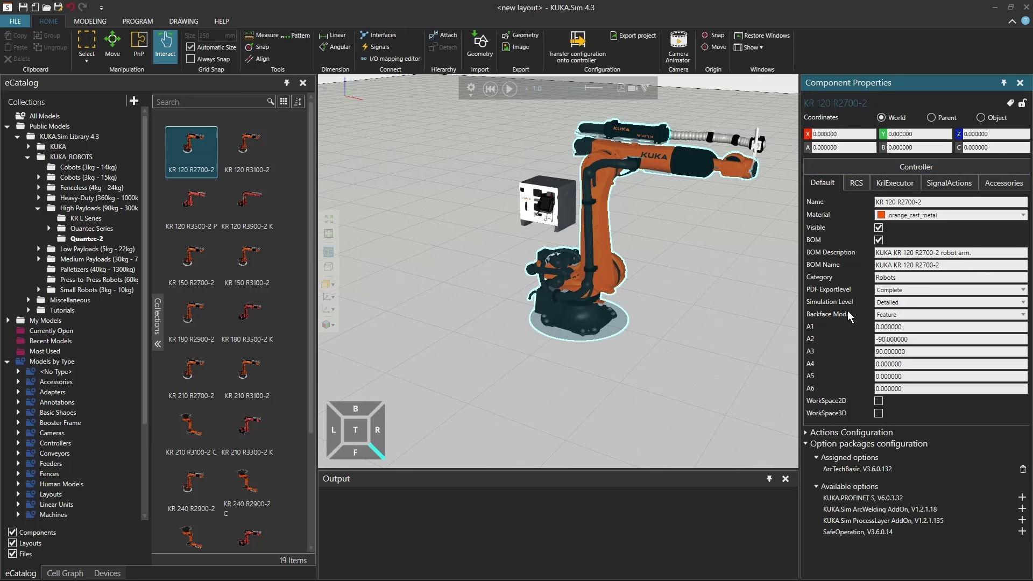
{"action": "left_click", "coordinate": [806, 444]}
{"action": "scroll", "coordinate": [684, 267], "scroll_direction": "down", "scroll_amount": 5}
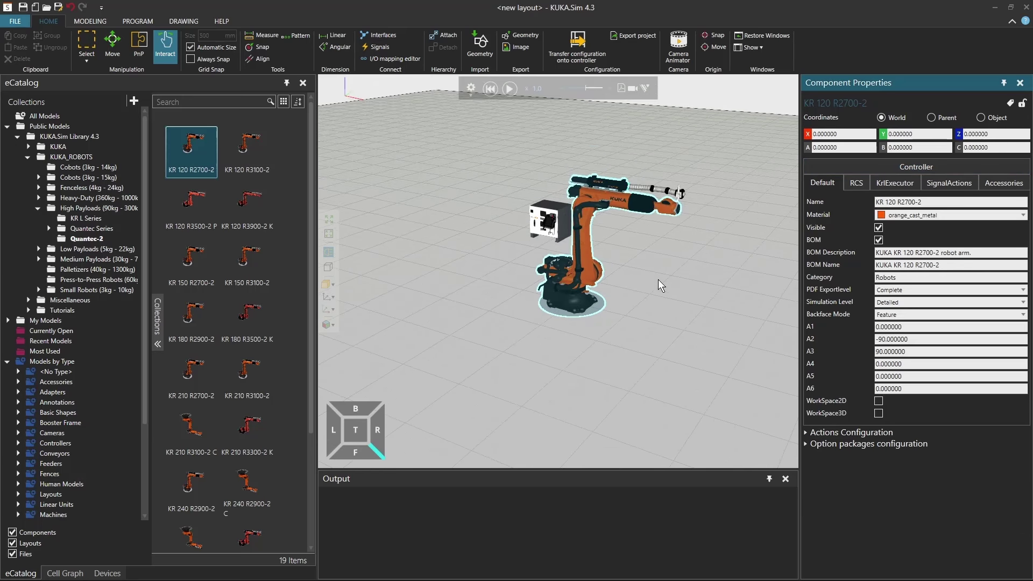
{"action": "right_click_drag", "start_coordinate": [664, 284], "coordinate": [667, 283]}
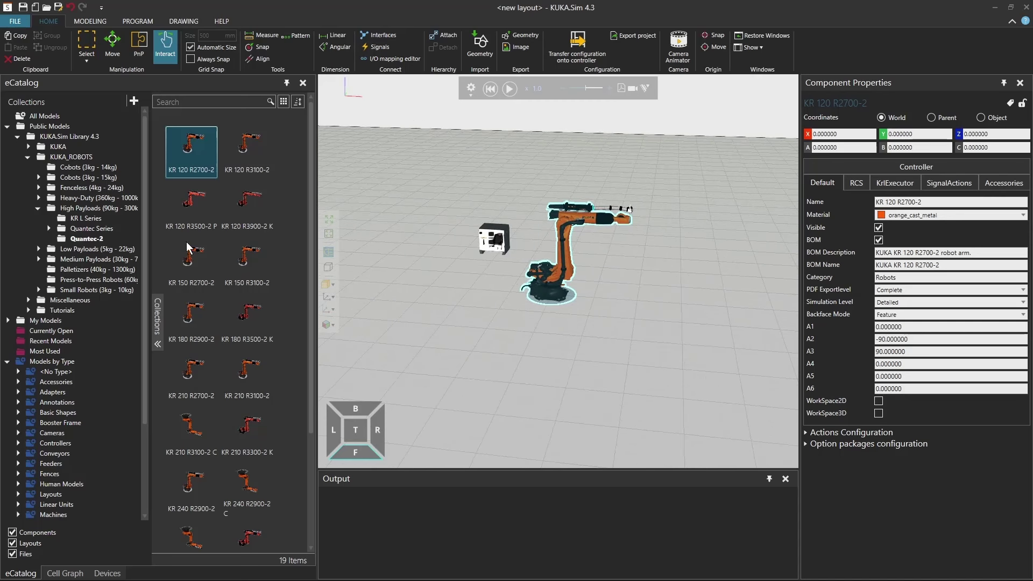
Add a KR 10 R1100-2 robot from the small robots' AGILUS-2 Series beside the large robot, at about X 3081, Y -21
{"action": "left_click", "coordinate": [39, 289]}
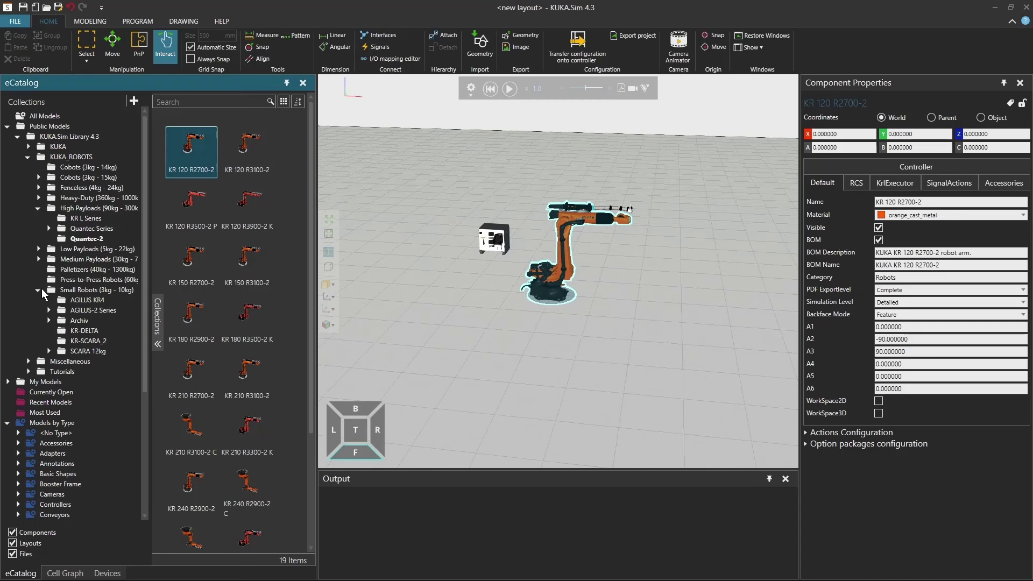
{"action": "left_click", "coordinate": [88, 309]}
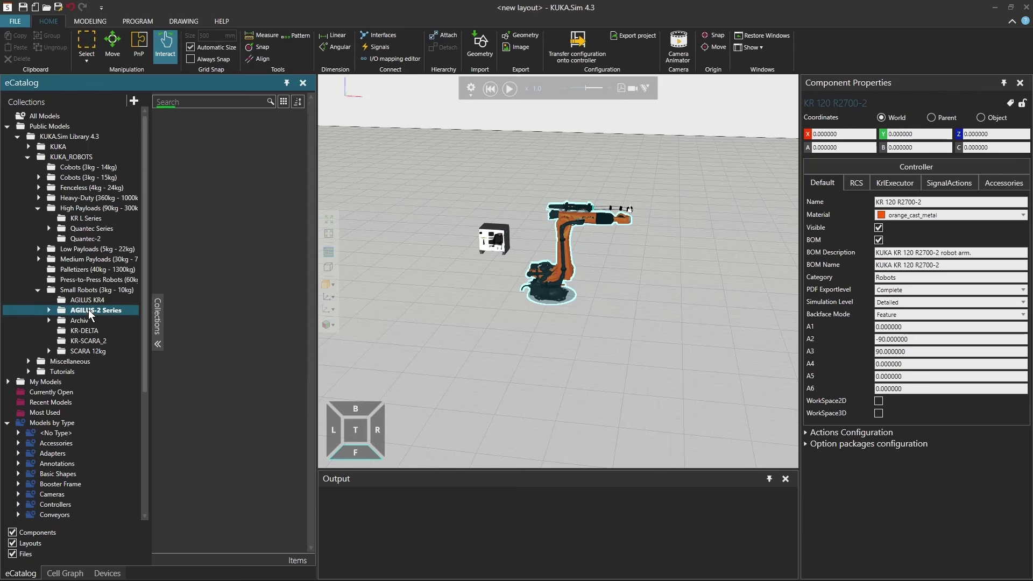
{"action": "left_click_drag", "start_coordinate": [193, 142], "coordinate": [683, 300]}
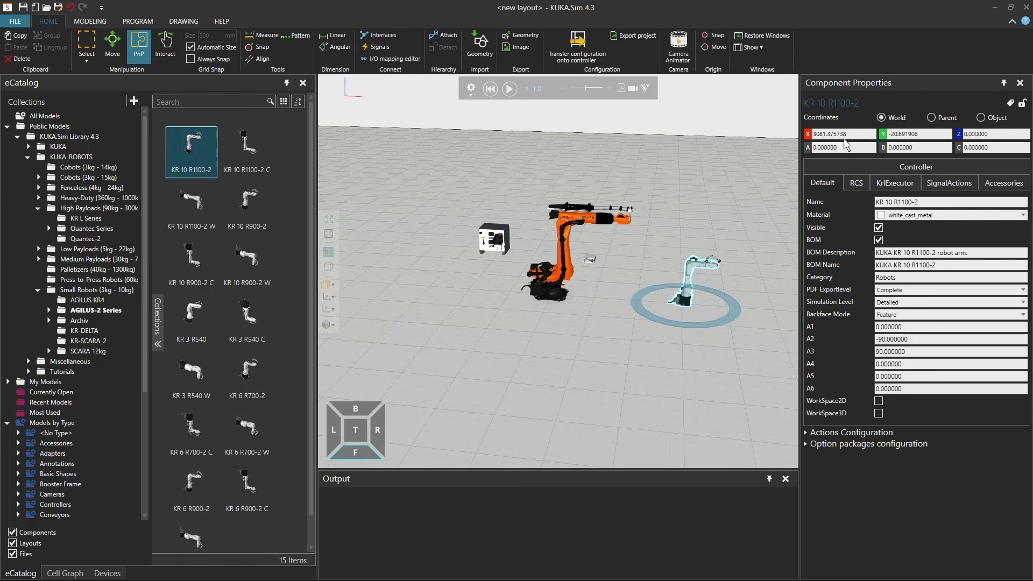
Set the KR 10 R1100-2 robot's world position to X 3000 and Y 0
{"action": "left_click_drag", "start_coordinate": [820, 135], "coordinate": [849, 135]}
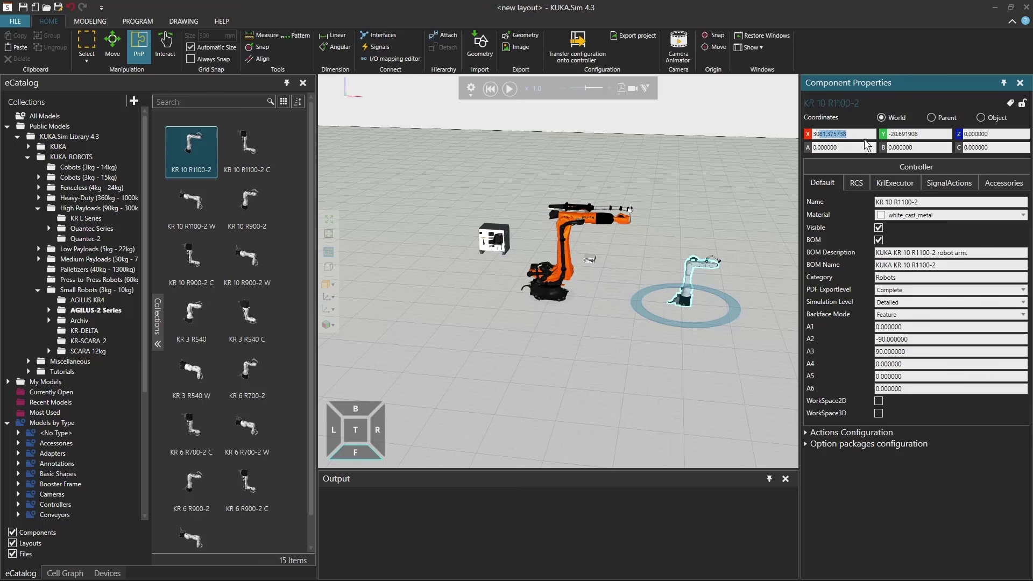
{"action": "type", "text": "000"}
{"action": "key", "text": "Tab"}
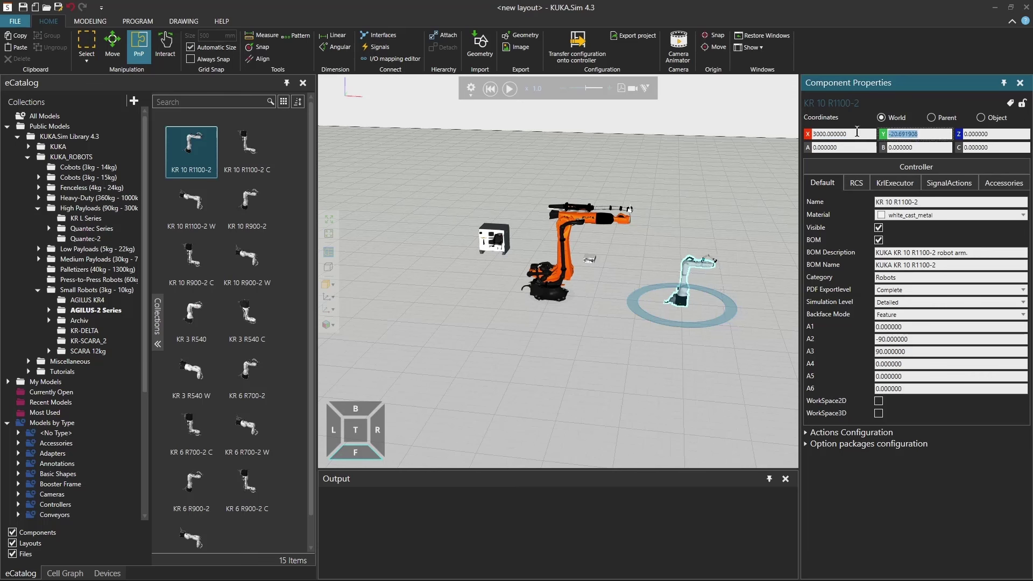
{"action": "type", "text": "0"}
{"action": "key", "text": "Return"}
Add a KR 1000 L750 titan from the heavy-duty Titan Series beside the KR 120 R2700-2, at about X -4050, Y 7
{"action": "left_click", "coordinate": [36, 194]}
{"action": "left_click", "coordinate": [37, 197]}
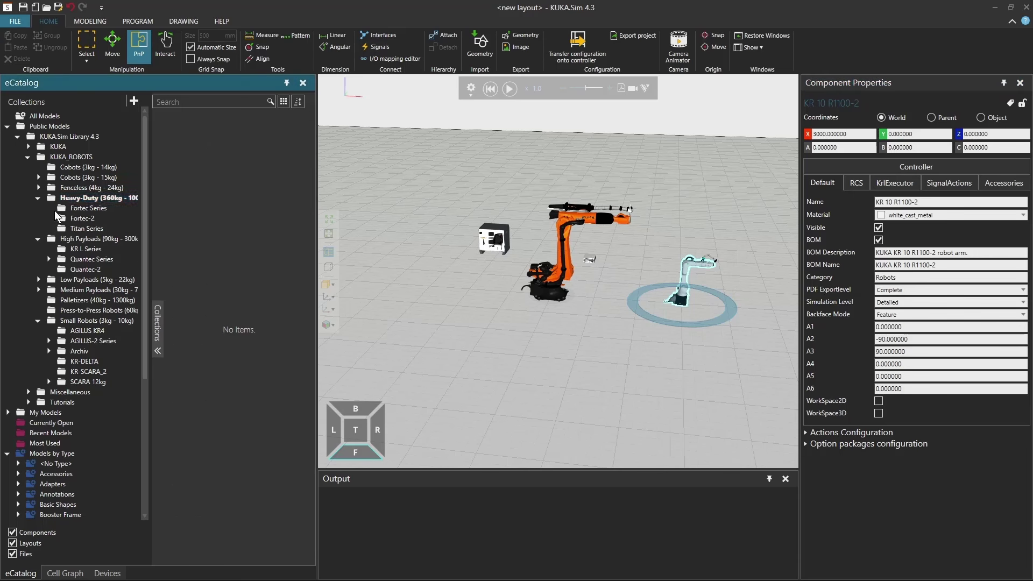
{"action": "left_click", "coordinate": [86, 230]}
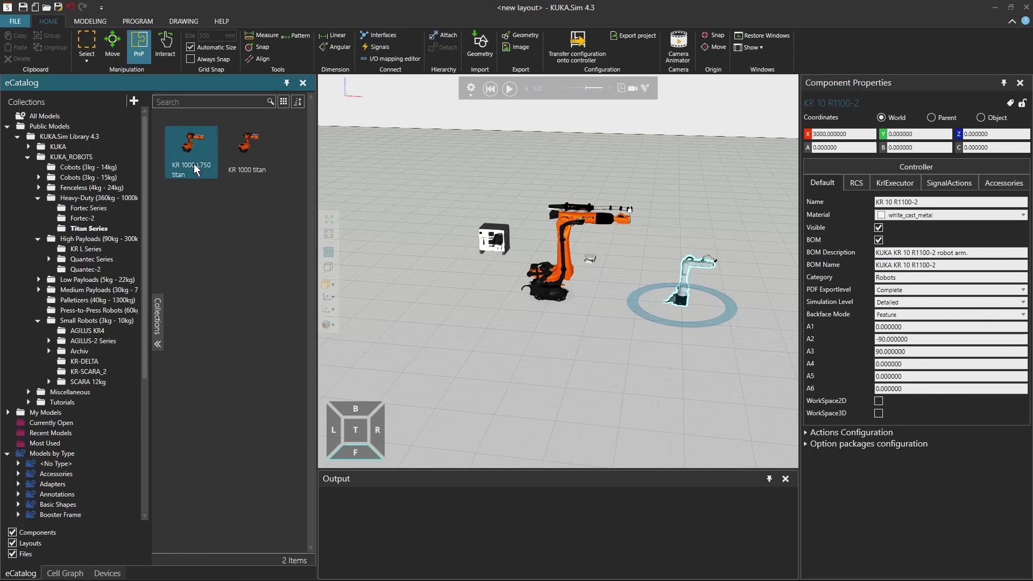
{"action": "right_click_drag", "start_coordinate": [485, 279], "coordinate": [617, 290]}
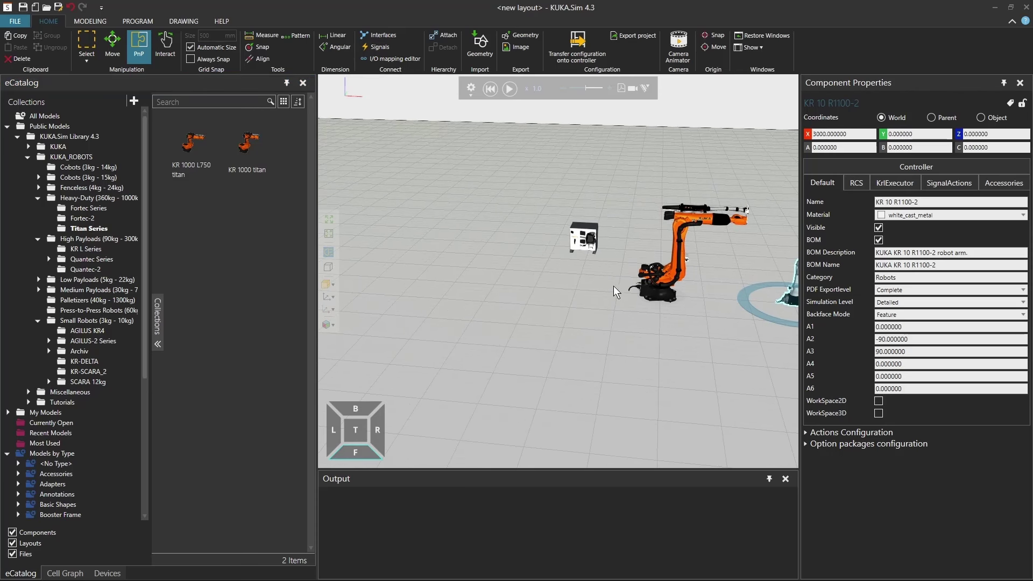
{"action": "left_click_drag", "start_coordinate": [188, 151], "coordinate": [490, 292]}
{"action": "left_click_drag", "start_coordinate": [489, 287], "coordinate": [489, 286]}
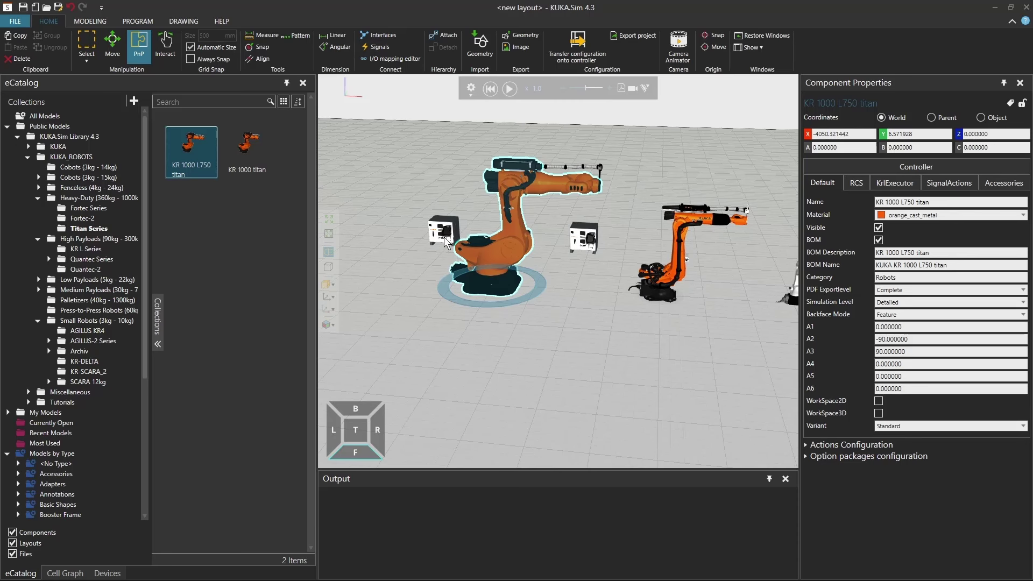
Inspect the properties of the small robot's KR C5 micro controller and deselect it
{"action": "right_click_drag", "start_coordinate": [714, 290], "coordinate": [641, 288]}
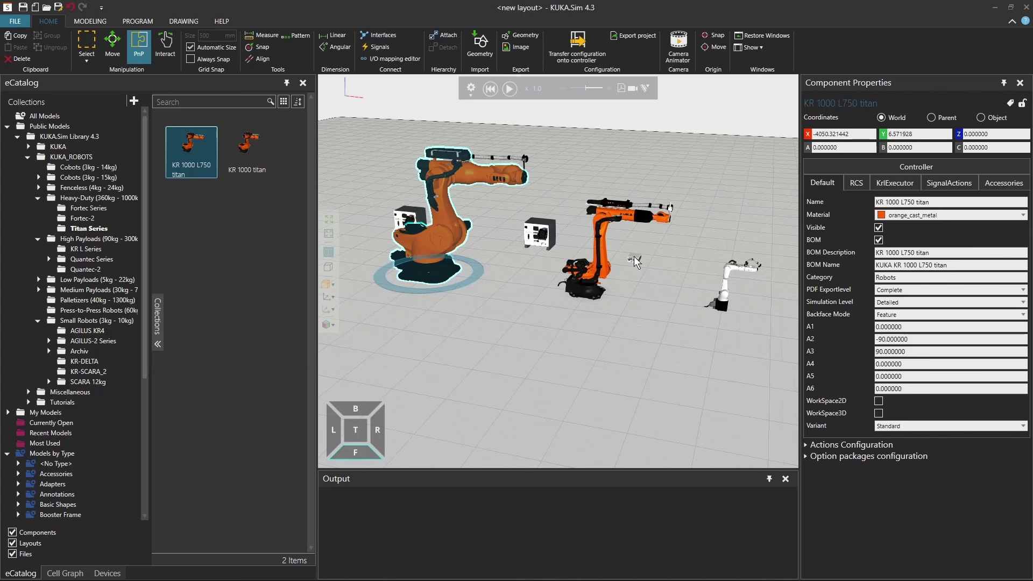
{"action": "left_click", "coordinate": [635, 261]}
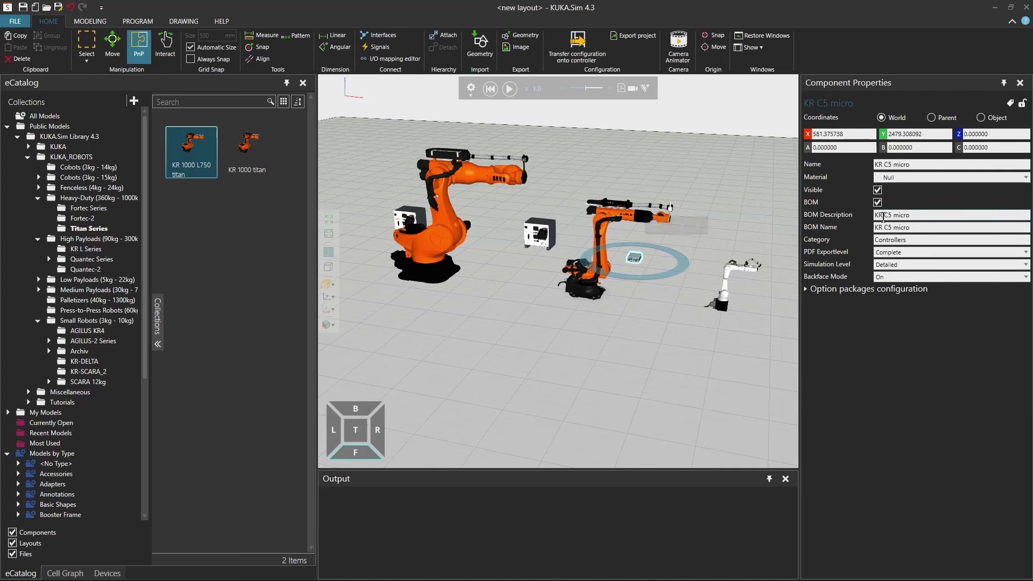
{"action": "left_click", "coordinate": [644, 317]}
{"action": "right_click_drag", "start_coordinate": [570, 302], "coordinate": [581, 300]}
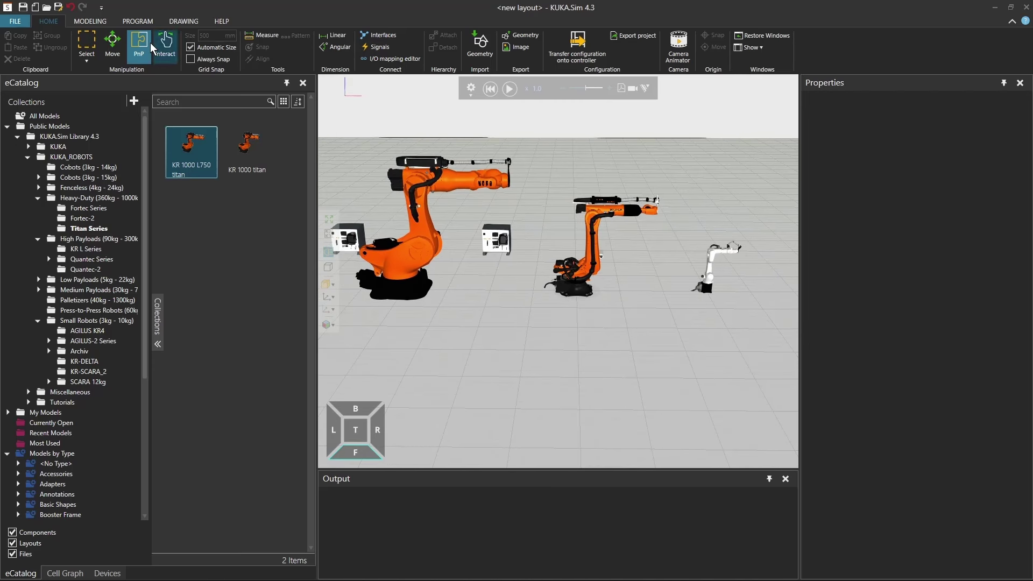
Jog the arms of all three robots interactively and reset them to their initial poses
{"action": "left_click", "coordinate": [166, 50]}
{"action": "left_click_drag", "start_coordinate": [468, 182], "coordinate": [411, 212]}
{"action": "left_click_drag", "start_coordinate": [723, 256], "coordinate": [692, 251]}
{"action": "left_click_drag", "start_coordinate": [611, 211], "coordinate": [623, 262]}
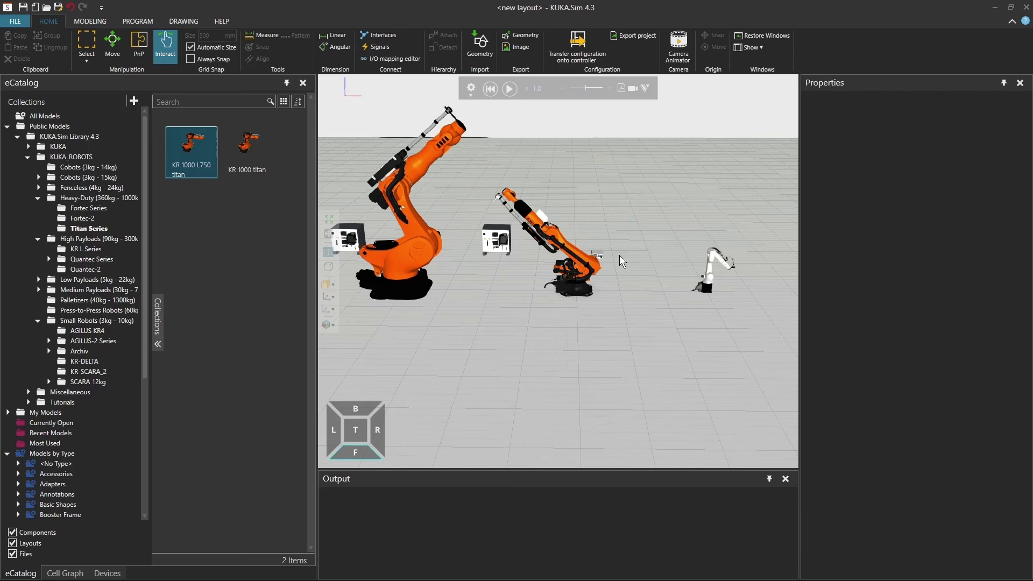
{"action": "left_click", "coordinate": [490, 93]}
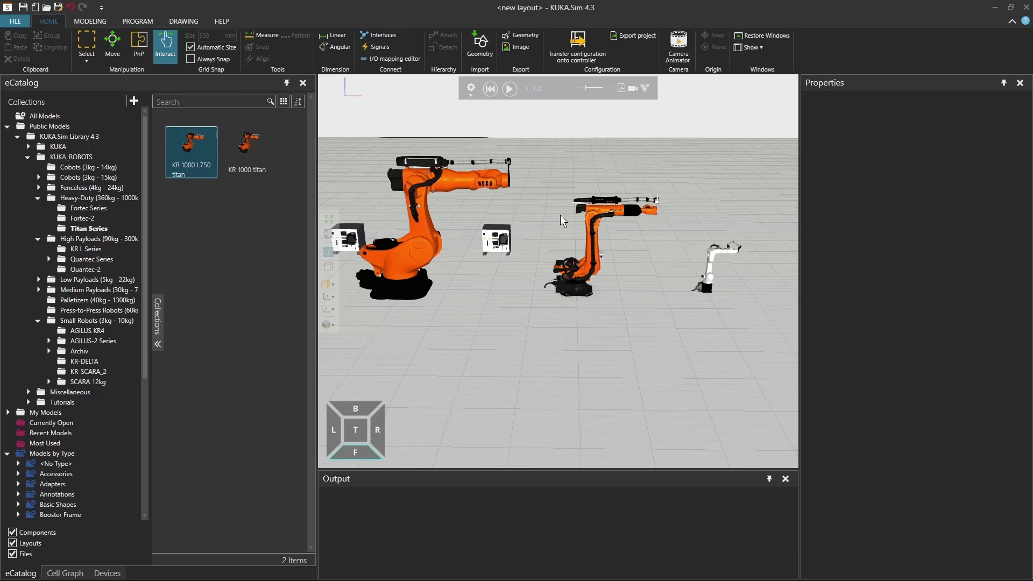
Add a KL4000 from the KUKA linear units in front of the robots, at about X 331, Y -3434
{"action": "scroll", "coordinate": [564, 249], "scroll_direction": "down", "scroll_amount": 5}
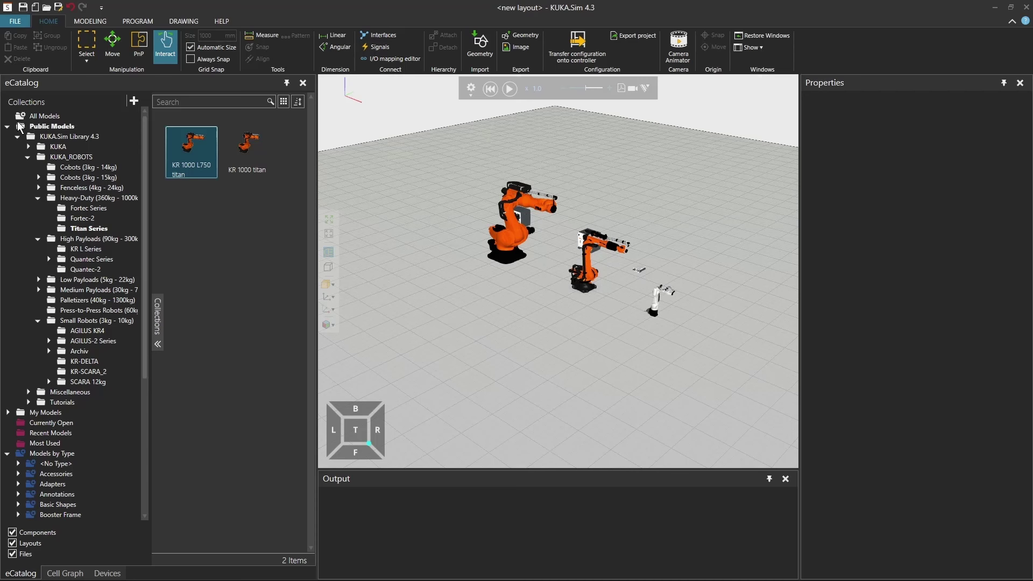
{"action": "left_click", "coordinate": [28, 148]}
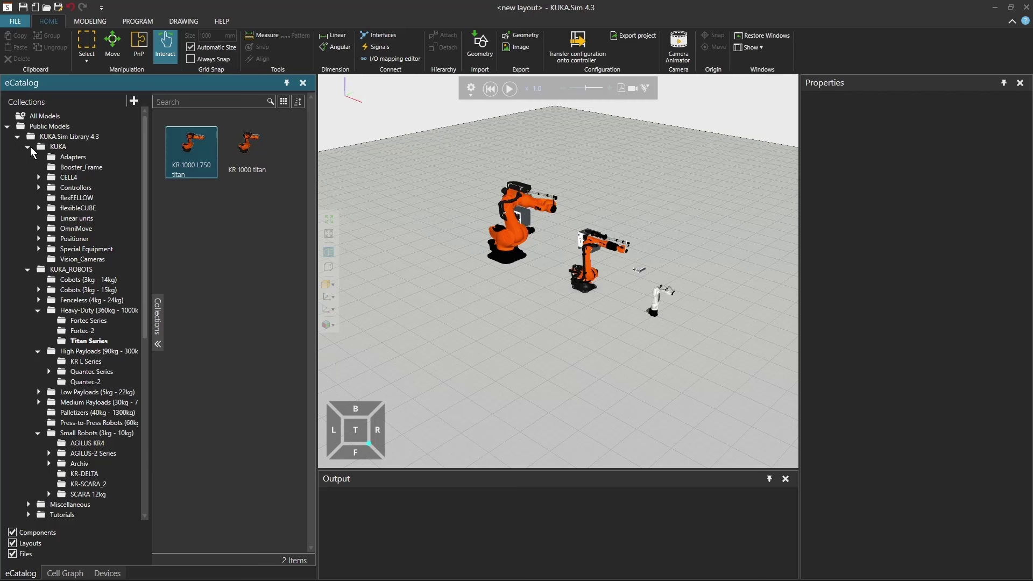
{"action": "left_click", "coordinate": [28, 270]}
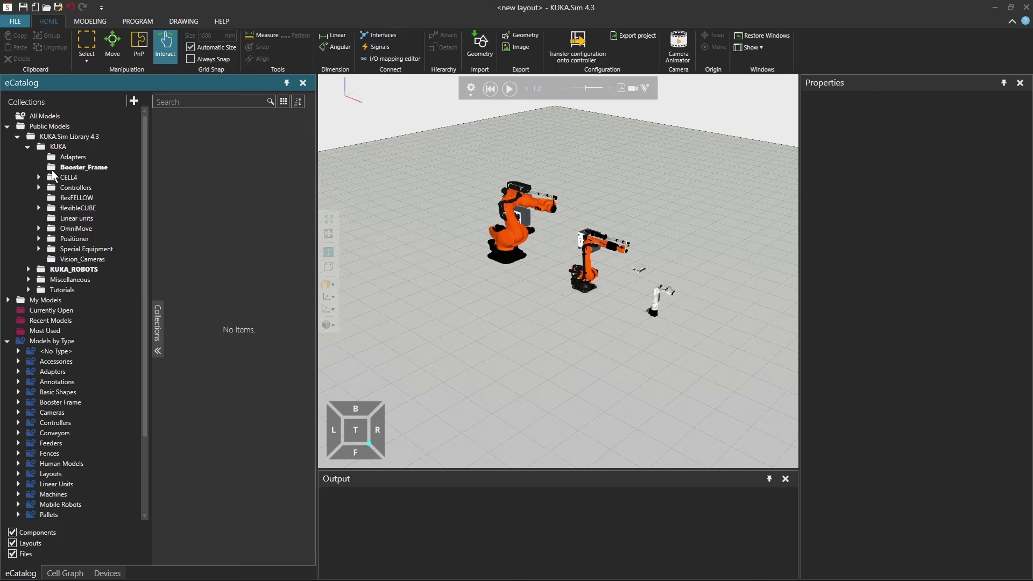
{"action": "left_click", "coordinate": [66, 218]}
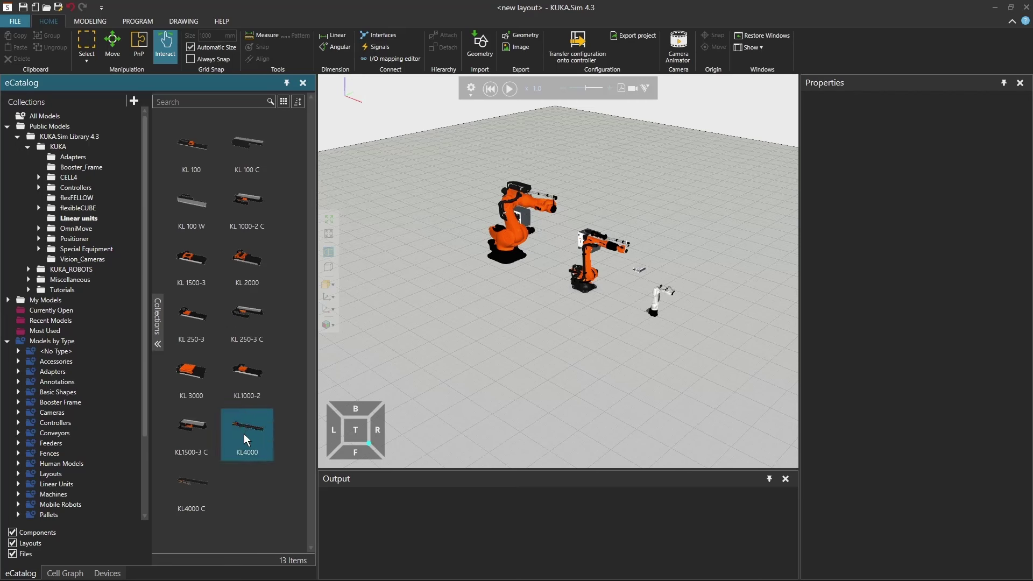
{"action": "left_click_drag", "start_coordinate": [241, 428], "coordinate": [520, 327]}
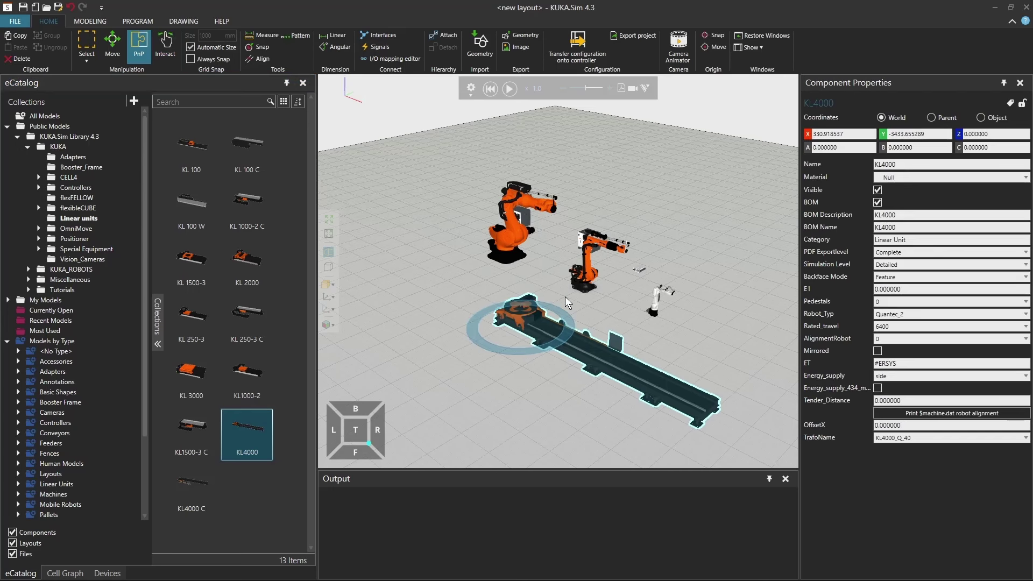
Move the KL4000 linear unit along its X axis to about X -260
{"action": "right_click_drag", "start_coordinate": [634, 312], "coordinate": [713, 334]}
{"action": "right_click_drag", "start_coordinate": [609, 268], "coordinate": [515, 341]}
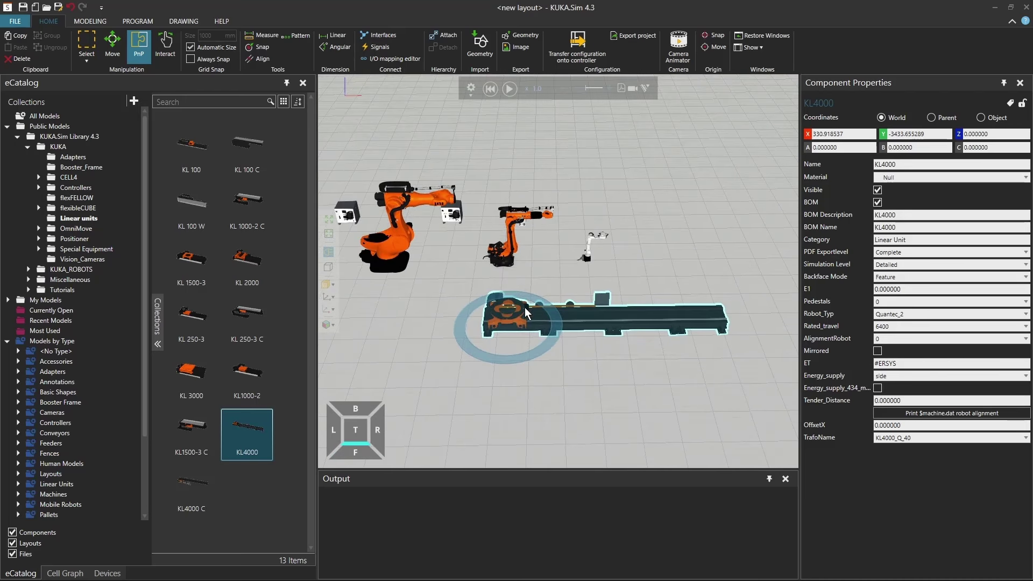
{"action": "left_click", "coordinate": [112, 51]}
{"action": "left_click", "coordinate": [111, 51]}
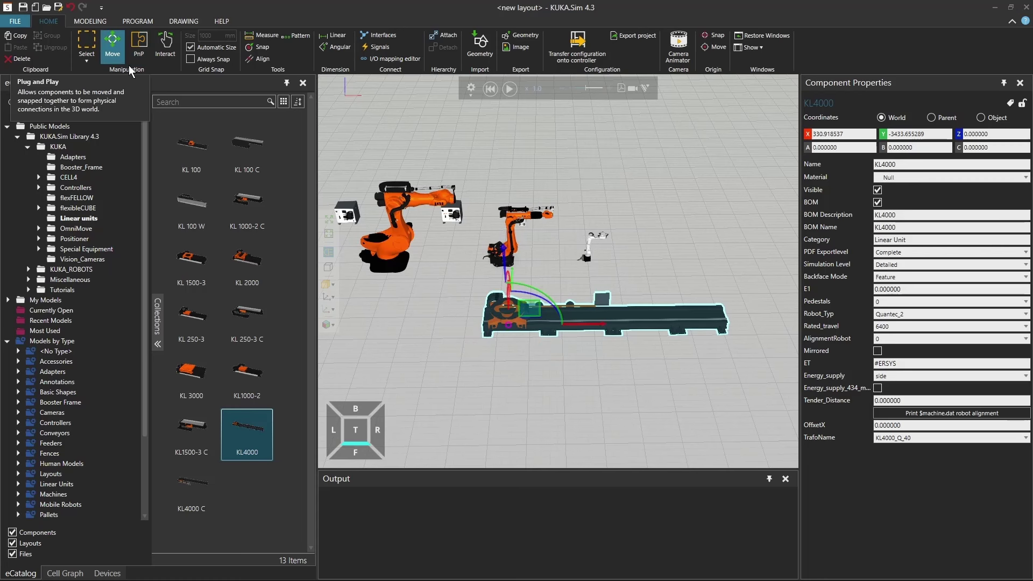
{"action": "right_click_drag", "start_coordinate": [567, 358], "coordinate": [498, 257]}
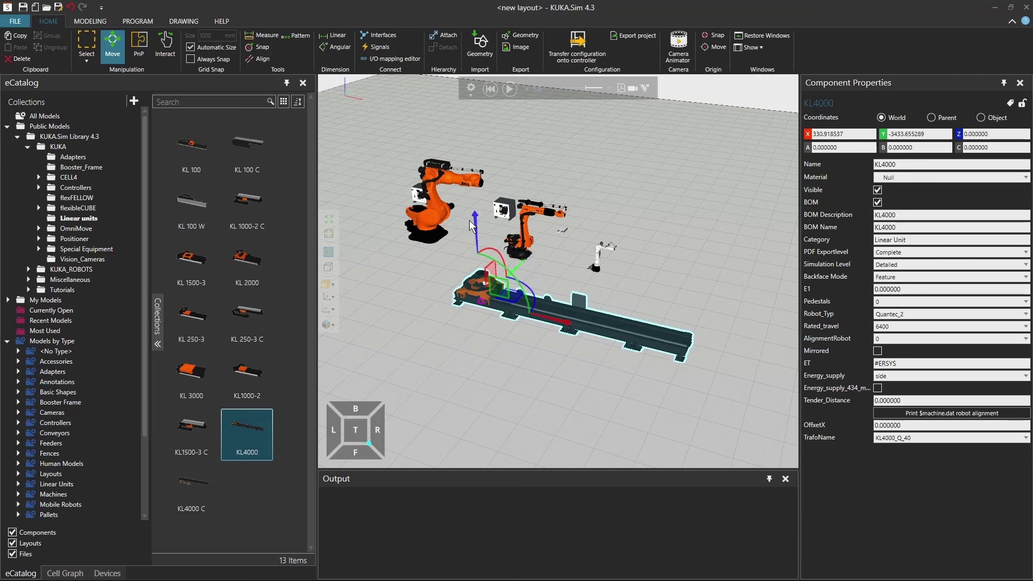
{"action": "left_click_drag", "start_coordinate": [565, 322], "coordinate": [533, 332]}
{"action": "right_click_drag", "start_coordinate": [532, 333], "coordinate": [500, 350]}
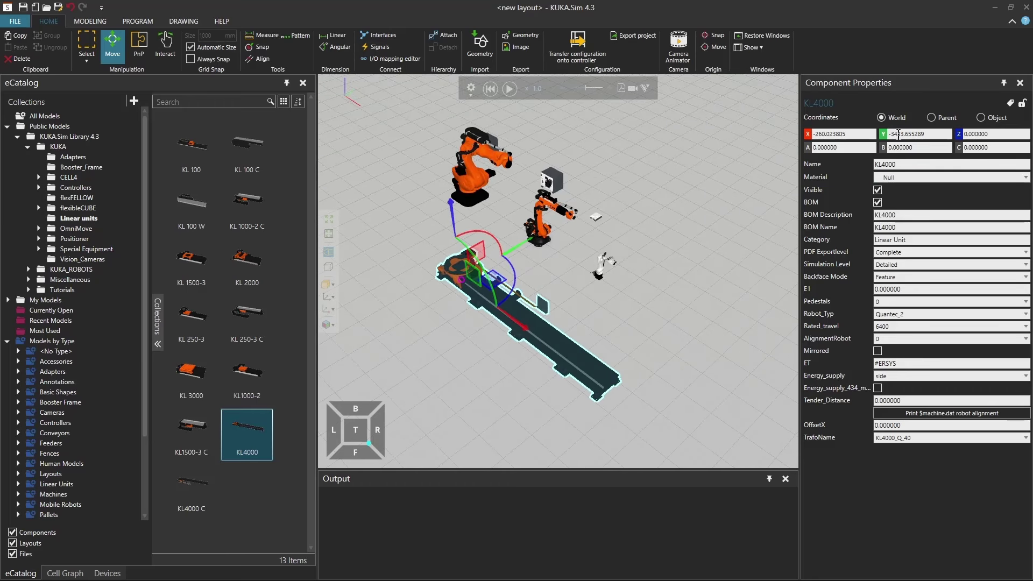
Set the KL4000's world position to X -260 and Y -3500
{"action": "left_click", "coordinate": [917, 136]}
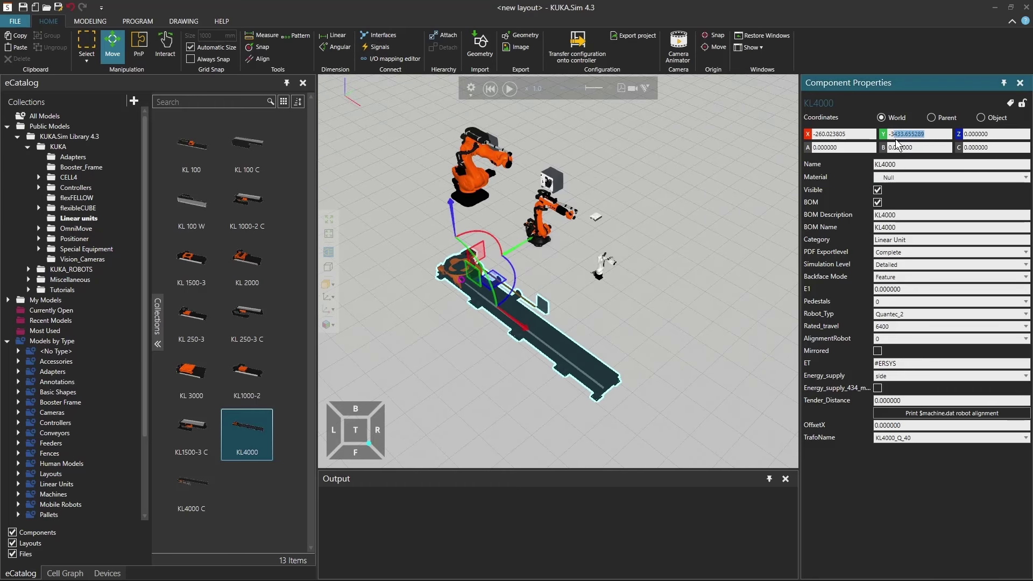
{"action": "left_click_drag", "start_coordinate": [847, 134], "coordinate": [828, 140]}
{"action": "mouse_move", "coordinate": [897, 134]}
{"action": "left_mouse_down"}
{"action": "mouse_move", "coordinate": [968, 138]}
{"action": "mouse_move", "coordinate": [891, 135]}
{"action": "left_mouse_up"}
{"action": "type", "text": "500"}
{"action": "key", "text": "Return"}
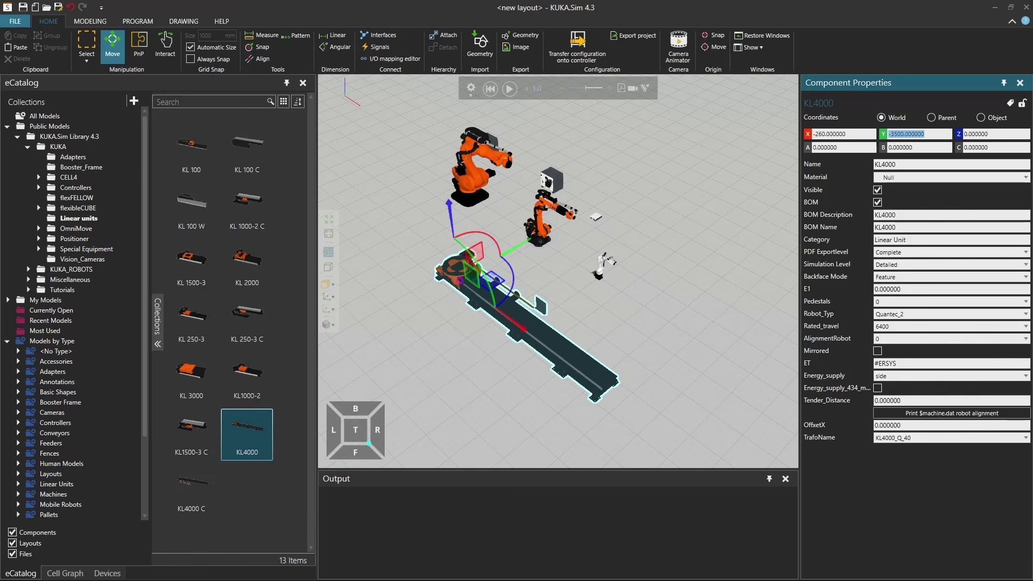
Snap the KR 120 R2700-2 robot onto the KL4000's carriage using Plug and Play
{"action": "right_click_drag", "start_coordinate": [559, 299], "coordinate": [650, 315]}
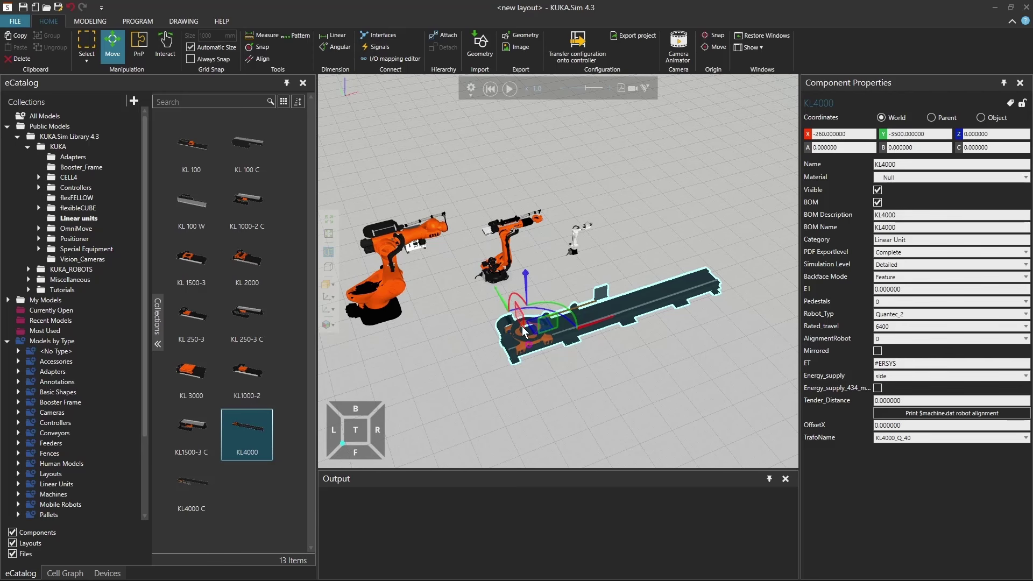
{"action": "right_click_drag", "start_coordinate": [600, 353], "coordinate": [540, 262]}
{"action": "left_click", "coordinate": [538, 260]}
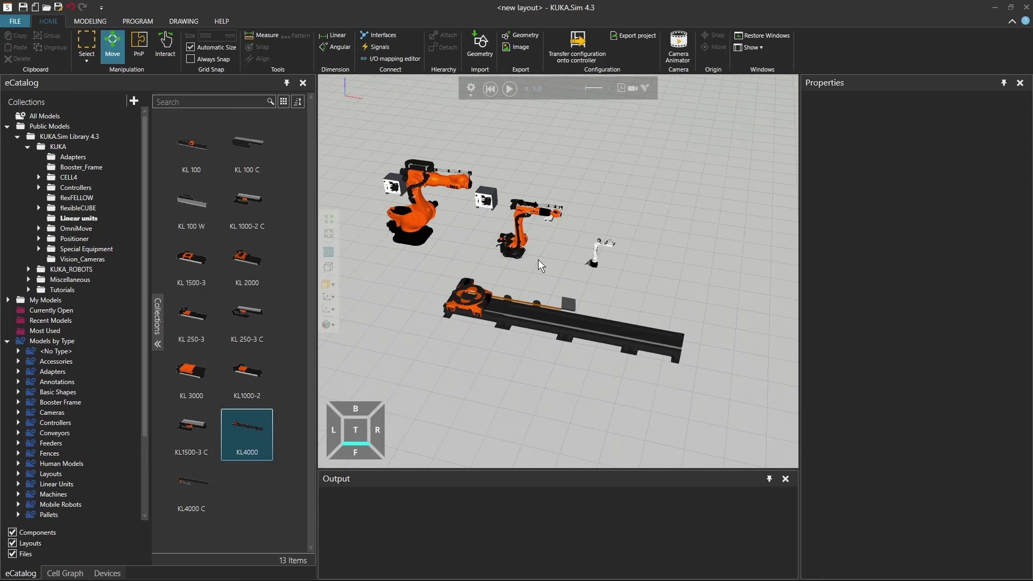
{"action": "left_click", "coordinate": [144, 50]}
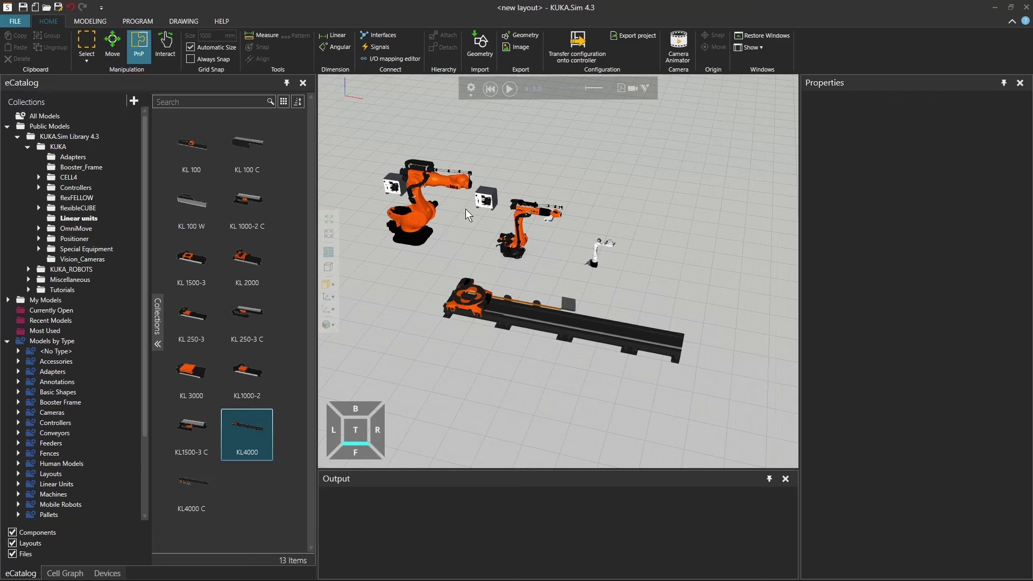
{"action": "left_click", "coordinate": [524, 246]}
{"action": "left_click_drag", "start_coordinate": [523, 242], "coordinate": [486, 276]}
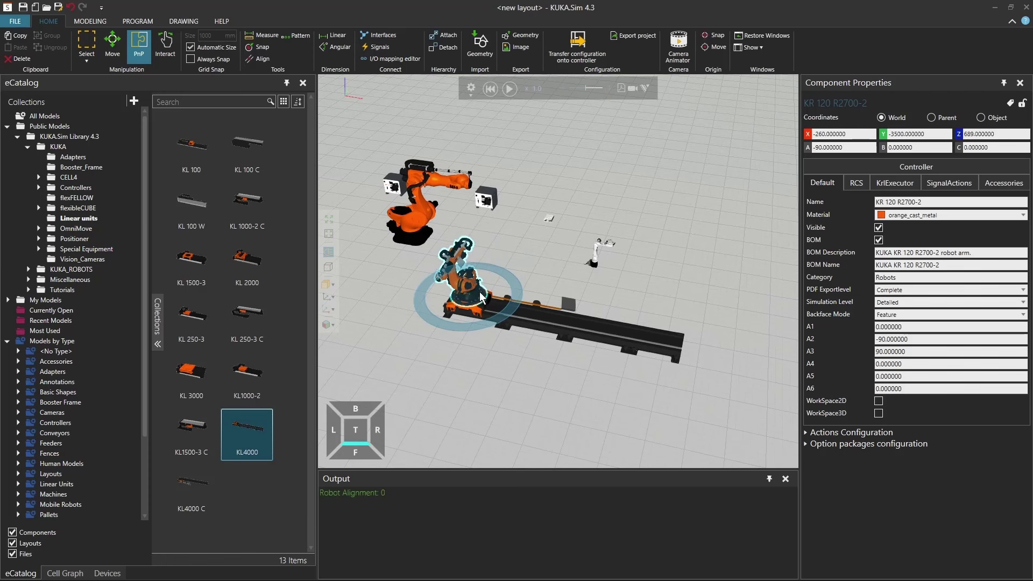
Slide the mounted robot along the KL4000 rail interactively and reset the simulation to its initial state
{"action": "scroll", "coordinate": [486, 292], "scroll_direction": "up", "scroll_amount": 5}
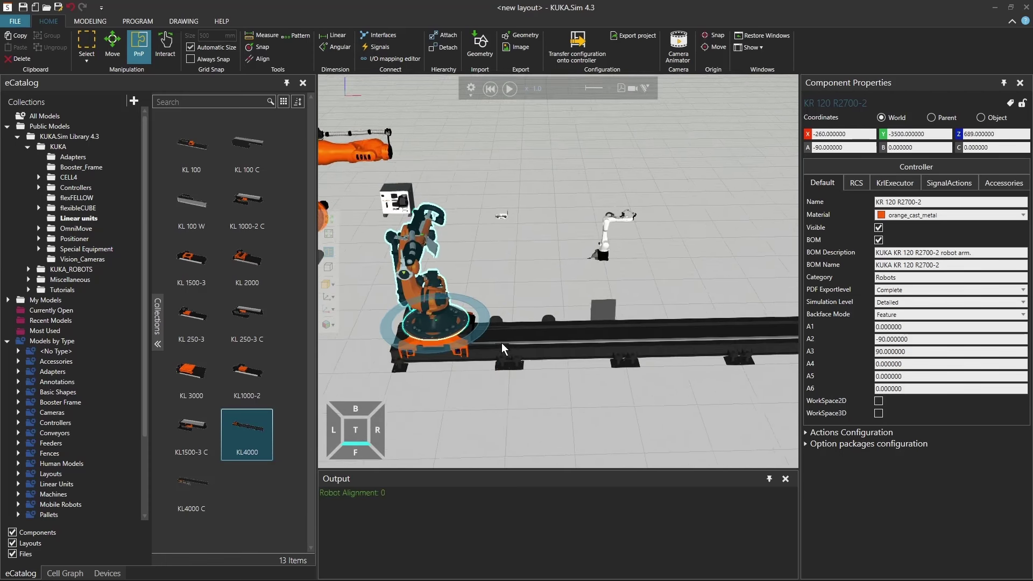
{"action": "scroll", "coordinate": [541, 298], "scroll_direction": "up", "scroll_amount": 3}
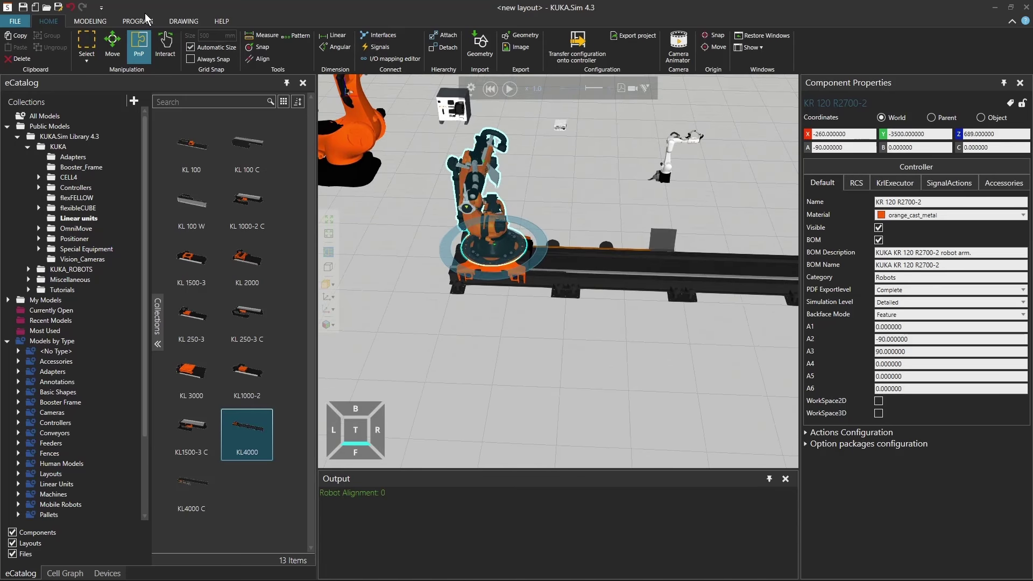
{"action": "left_click", "coordinate": [167, 54]}
{"action": "left_click_drag", "start_coordinate": [514, 273], "coordinate": [575, 278]}
{"action": "scroll", "coordinate": [585, 267], "scroll_direction": "down", "scroll_amount": 2}
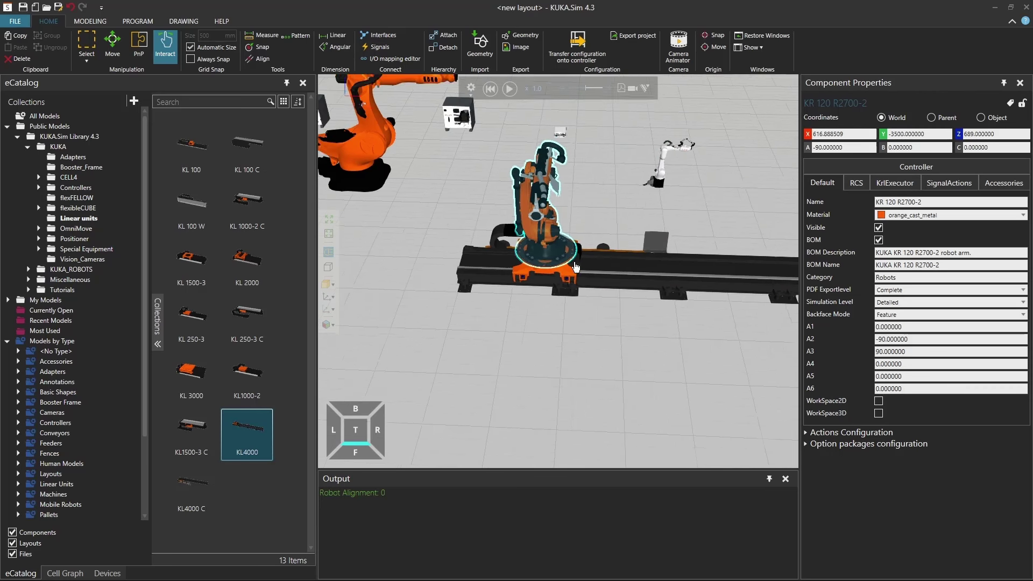
{"action": "mouse_move", "coordinate": [585, 267]}
{"action": "right_mouse_down"}
{"action": "mouse_move", "coordinate": [565, 270]}
{"action": "mouse_move", "coordinate": [575, 271]}
{"action": "right_mouse_up"}
{"action": "left_click_drag", "start_coordinate": [592, 273], "coordinate": [564, 276]}
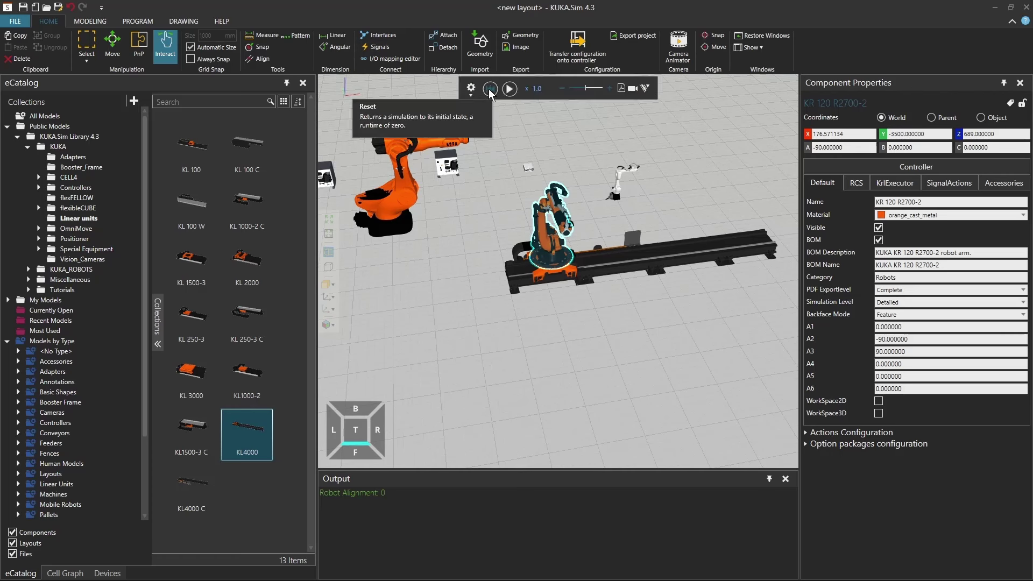
{"action": "left_click", "coordinate": [491, 88]}
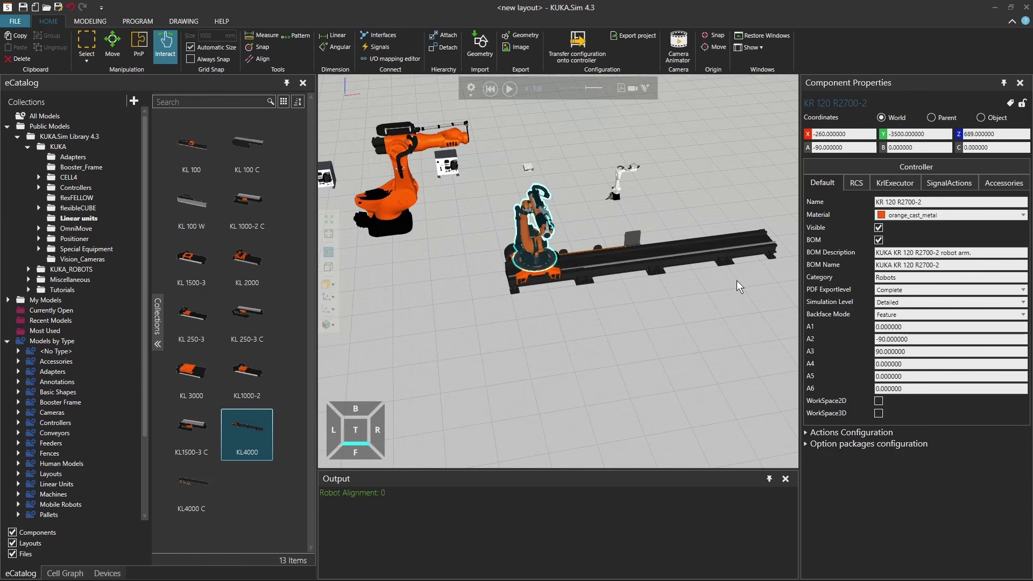
Set the KL4000 linear unit's rated travel to 8400
{"action": "left_click", "coordinate": [681, 256]}
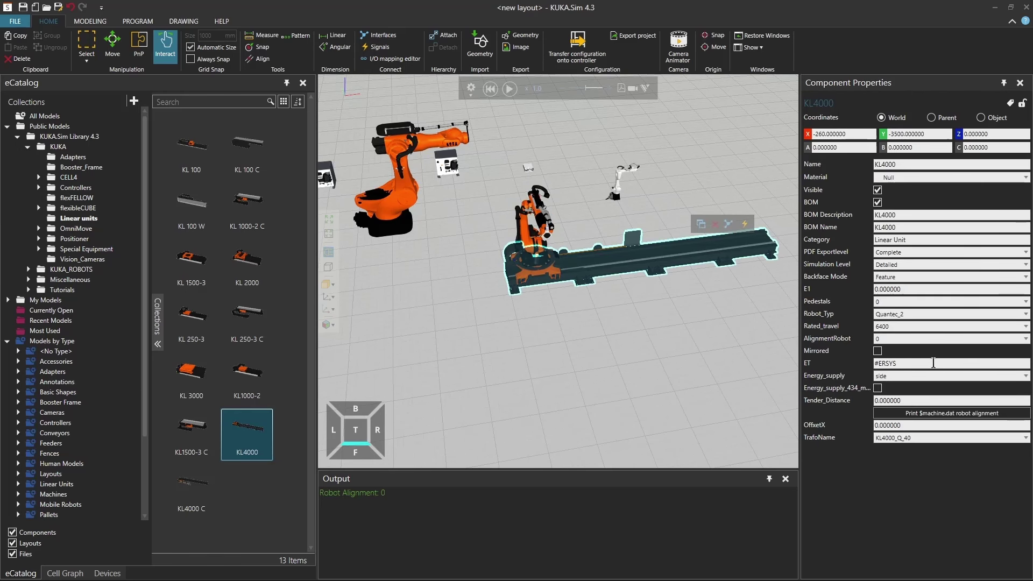
{"action": "left_click", "coordinate": [885, 326]}
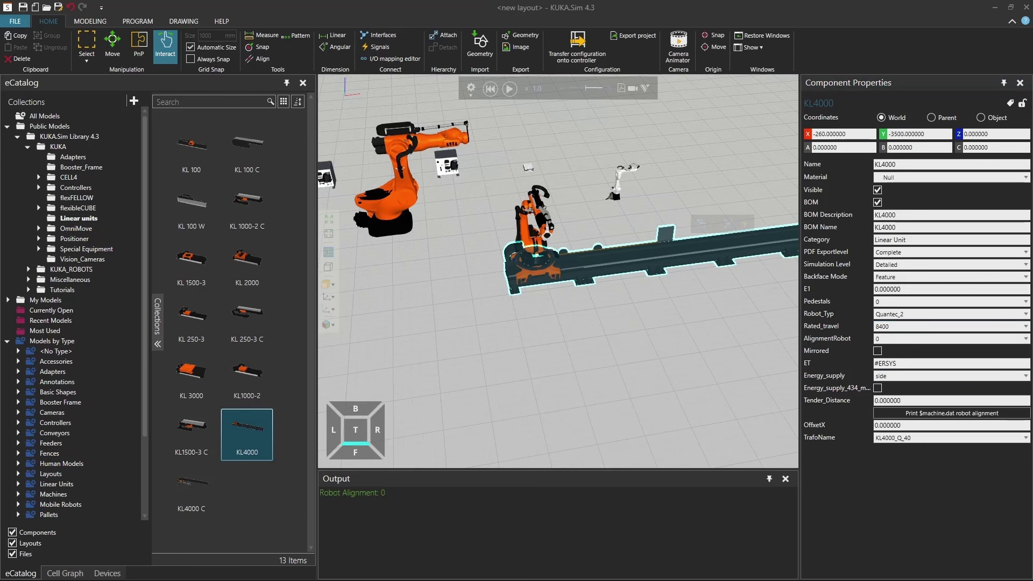
{"action": "middle_click_drag", "start_coordinate": [666, 337], "coordinate": [584, 346]}
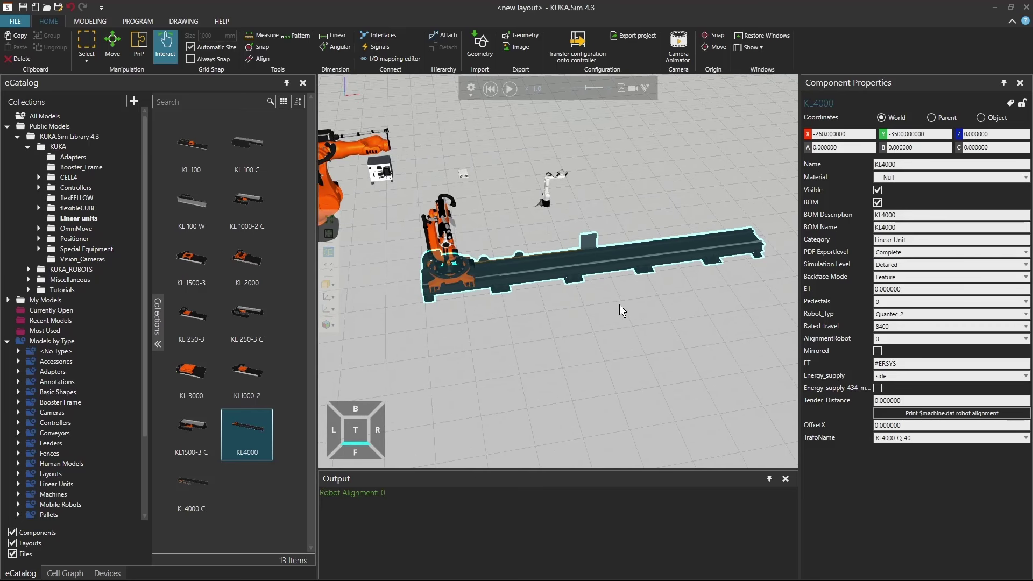
Set the KL4000 linear unit's robot alignment to 135
{"action": "mouse_move", "coordinate": [543, 290]}
{"action": "right_mouse_down"}
{"action": "mouse_move", "coordinate": [627, 293]}
{"action": "mouse_move", "coordinate": [561, 292]}
{"action": "right_mouse_up"}
{"action": "scroll", "coordinate": [515, 305], "scroll_direction": "up", "scroll_amount": 2}
{"action": "middle_click_drag", "start_coordinate": [515, 305], "coordinate": [612, 308]}
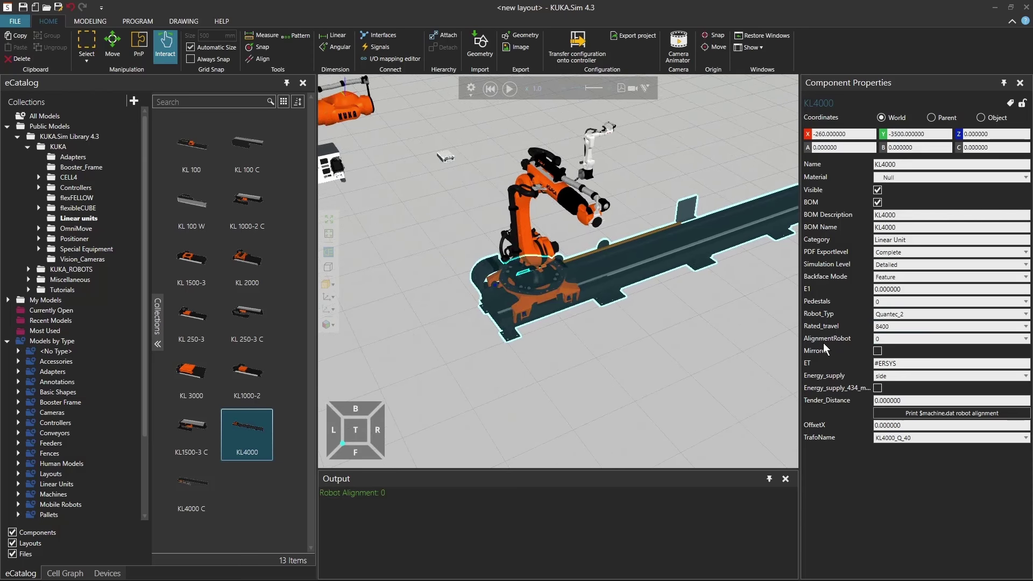
{"action": "right_click_drag", "start_coordinate": [699, 301], "coordinate": [660, 304]}
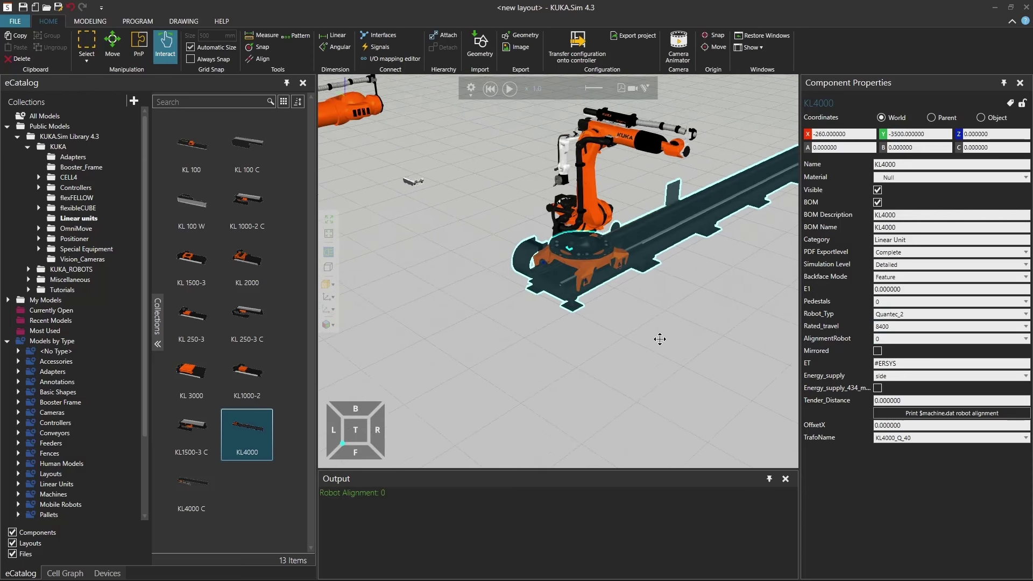
{"action": "left_click", "coordinate": [660, 305]}
{"action": "left_click", "coordinate": [654, 249]}
{"action": "left_click", "coordinate": [898, 338]}
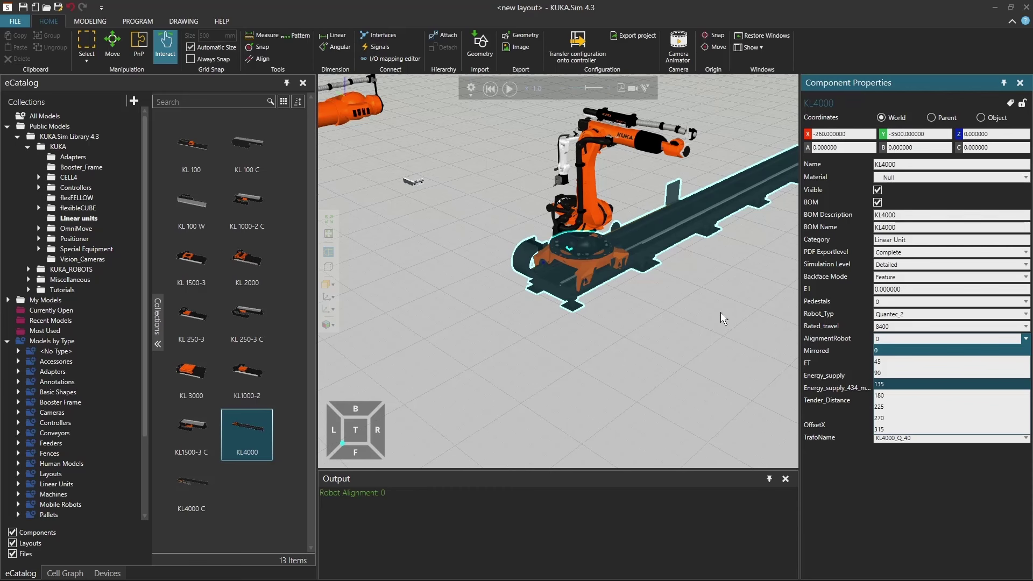
{"action": "key", "text": "Return"}
{"action": "right_click_drag", "start_coordinate": [721, 319], "coordinate": [544, 260]}
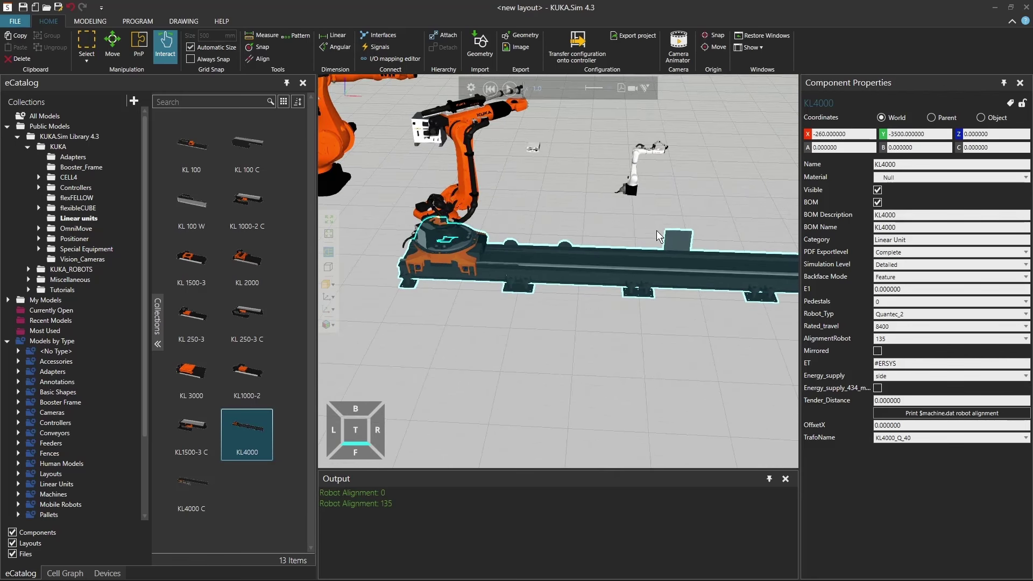
Set the KL4000 linear unit's pedestal height to 400
{"action": "left_click", "coordinate": [907, 301]}
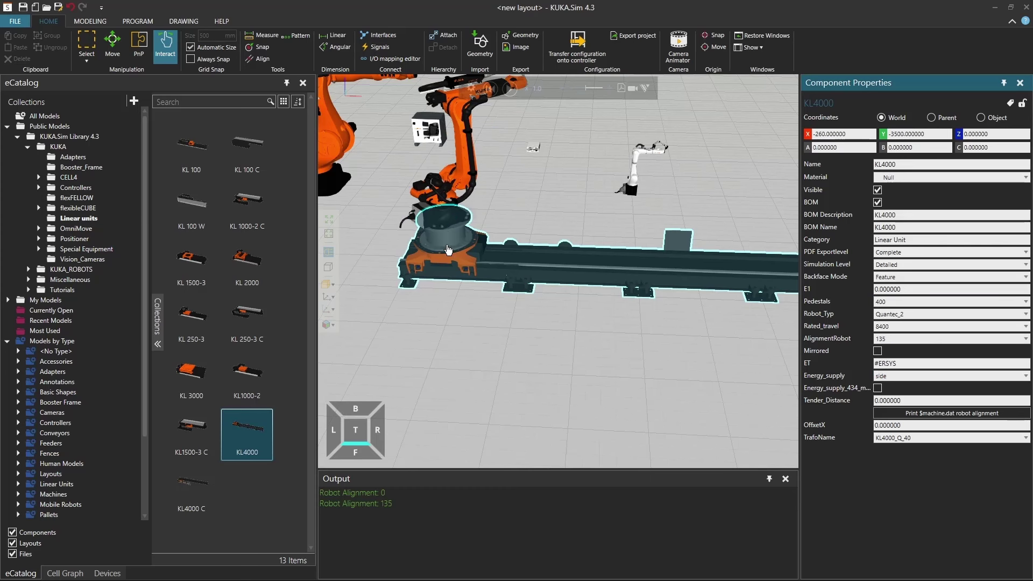
{"action": "right_click_drag", "start_coordinate": [466, 302], "coordinate": [537, 328]}
{"action": "right_click_drag", "start_coordinate": [556, 259], "coordinate": [611, 237]}
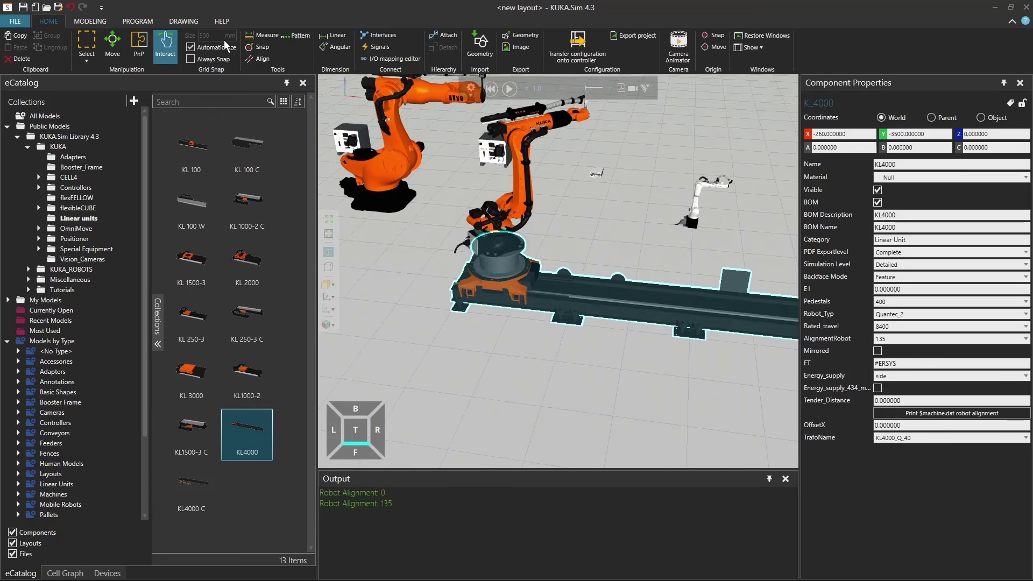
Slide the carriage a short way along the KL4000 rail and select the mounted KR 120 R2700-2 for jogging
{"action": "mouse_move", "coordinate": [514, 294]}
{"action": "left_mouse_down"}
{"action": "mouse_move", "coordinate": [625, 296]}
{"action": "mouse_move", "coordinate": [501, 281]}
{"action": "mouse_move", "coordinate": [705, 286]}
{"action": "mouse_move", "coordinate": [523, 281]}
{"action": "left_mouse_up"}
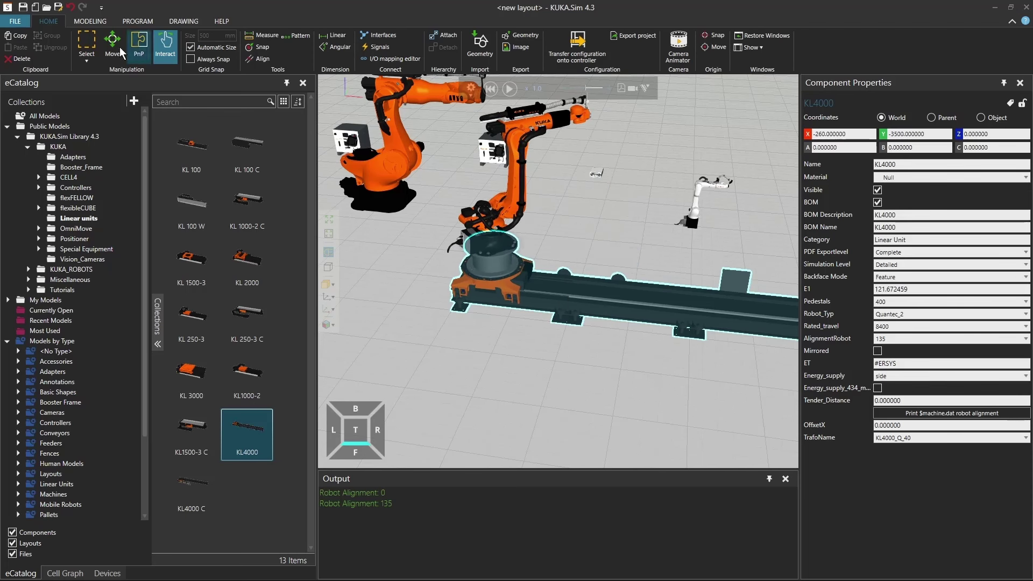
{"action": "left_click", "coordinate": [138, 21]}
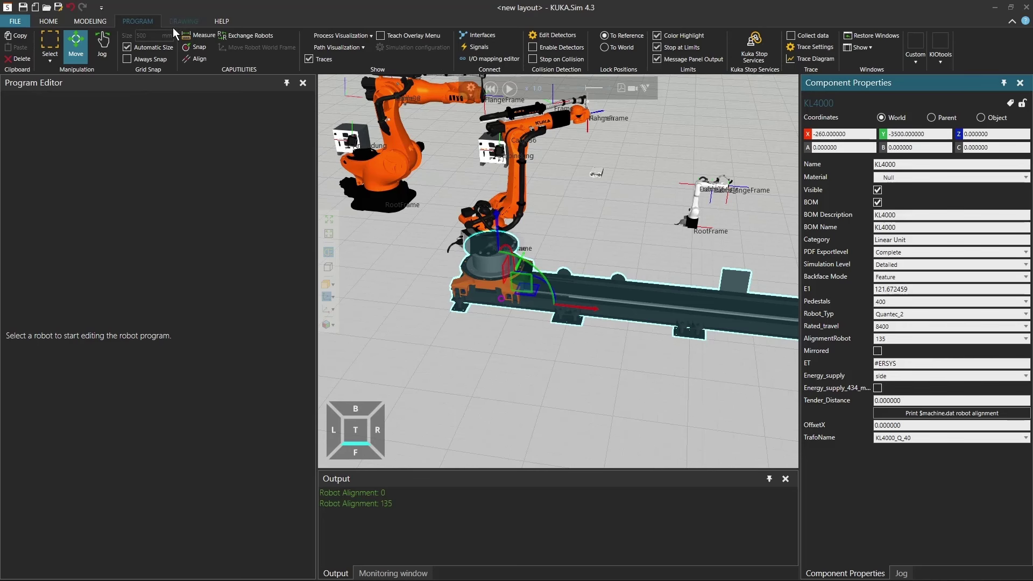
{"action": "left_click", "coordinate": [877, 571]}
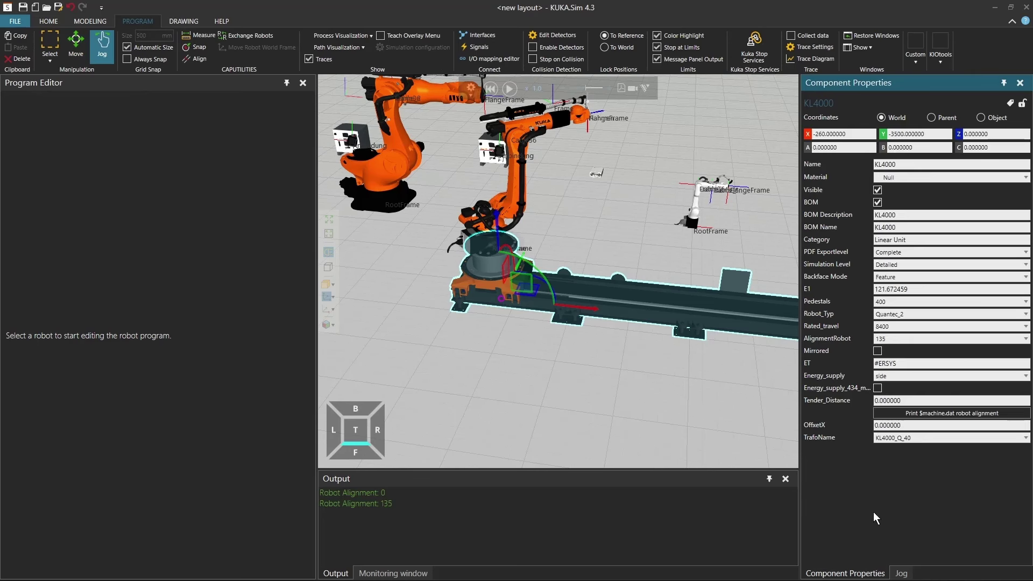
{"action": "left_click", "coordinate": [903, 574]}
{"action": "left_click", "coordinate": [515, 184]}
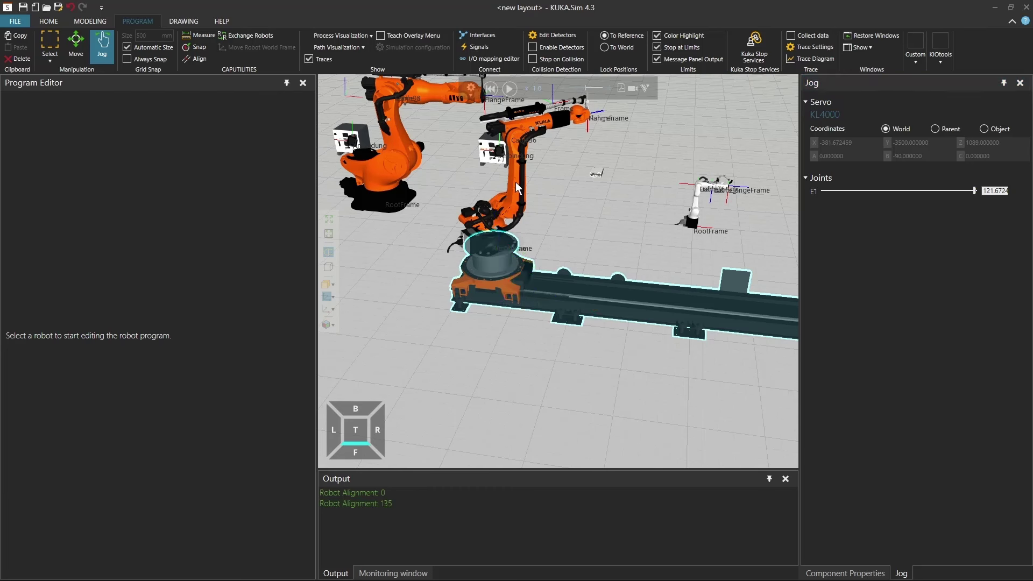
{"action": "left_click", "coordinate": [516, 179]}
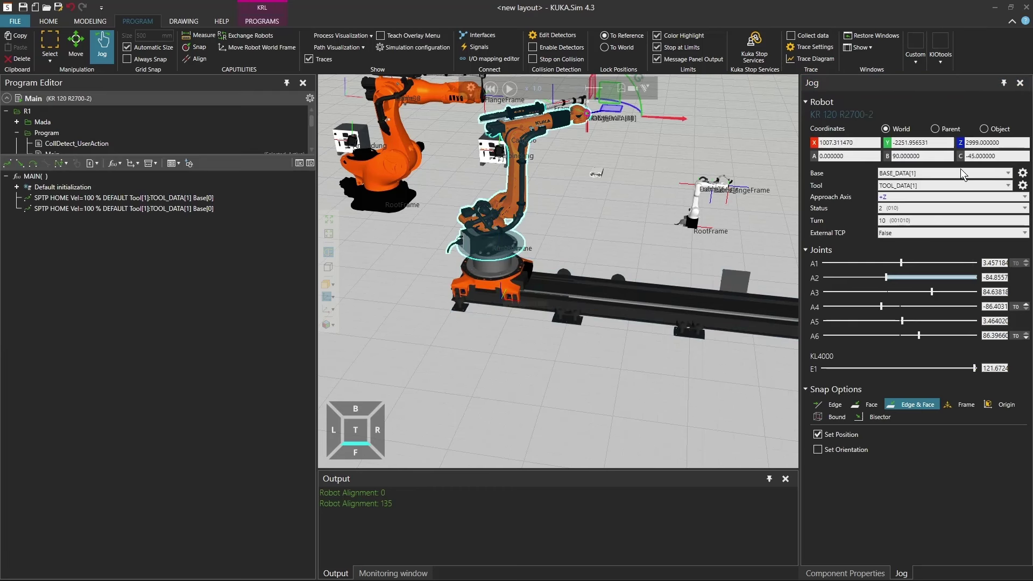
Set the robot's base to Null, jog the KL4000's E1 axis to 200 and reset the simulation
{"action": "left_click", "coordinate": [946, 172]}
{"action": "left_click", "coordinate": [913, 183]}
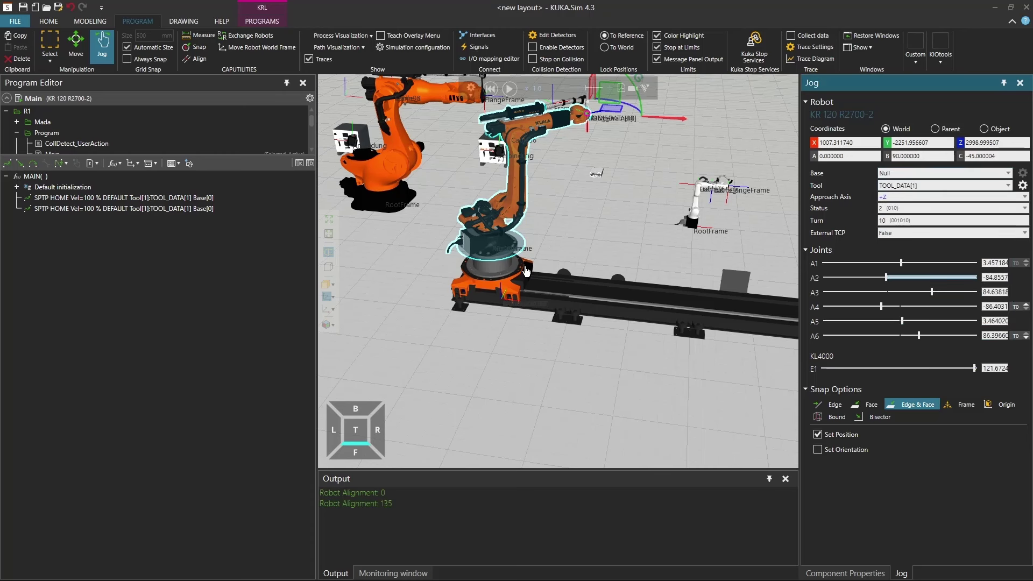
{"action": "mouse_move", "coordinate": [505, 293]}
{"action": "left_mouse_down"}
{"action": "mouse_move", "coordinate": [589, 293]}
{"action": "mouse_move", "coordinate": [496, 287]}
{"action": "left_mouse_up"}
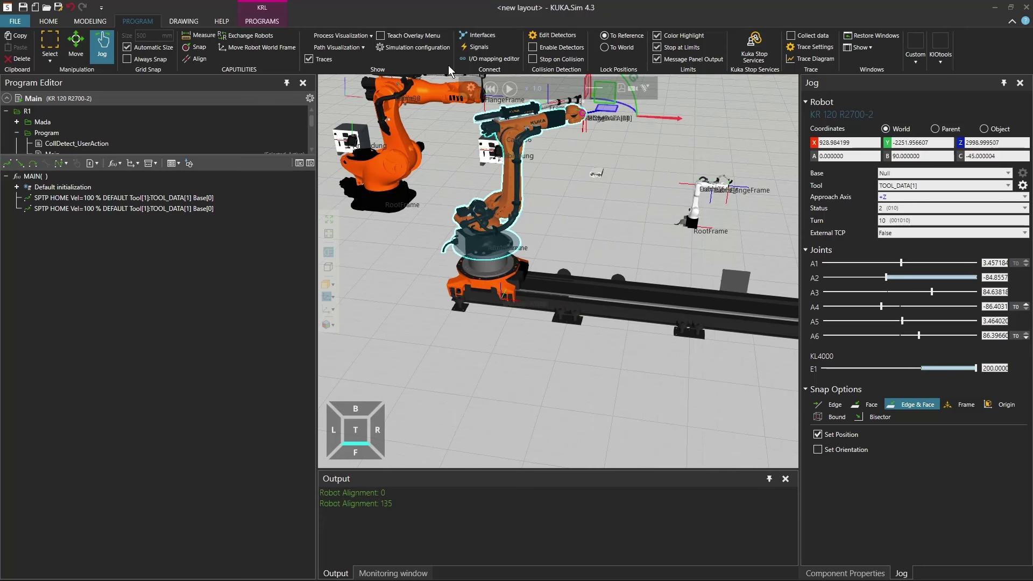
{"action": "left_click", "coordinate": [491, 89]}
{"action": "middle_click_drag", "start_coordinate": [668, 251], "coordinate": [607, 270]}
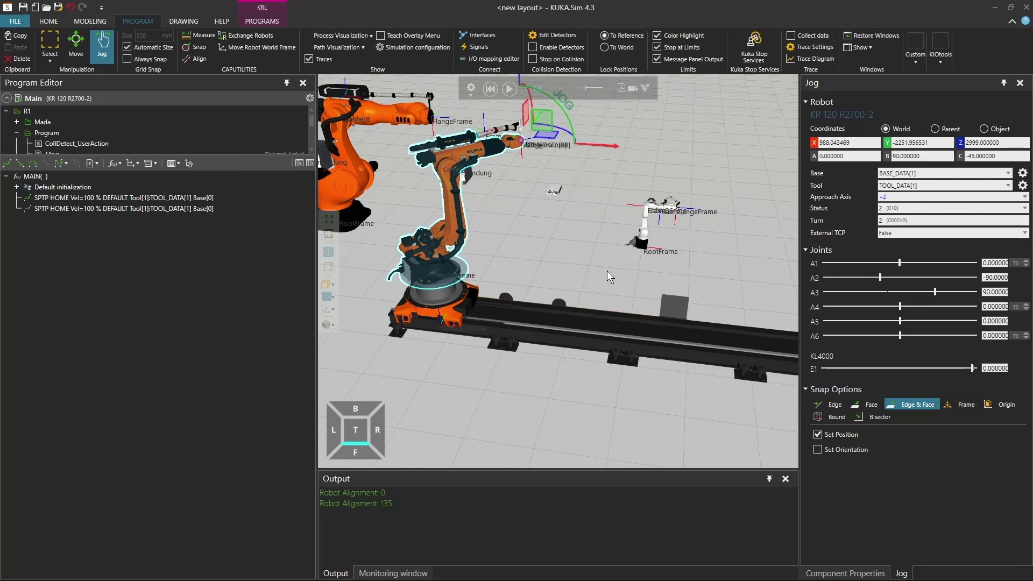
Add a Batch_Conveyor from the Miscellaneous Conveyors collection to the floor in front of the KL4000 linear unit
{"action": "left_click", "coordinate": [48, 22]}
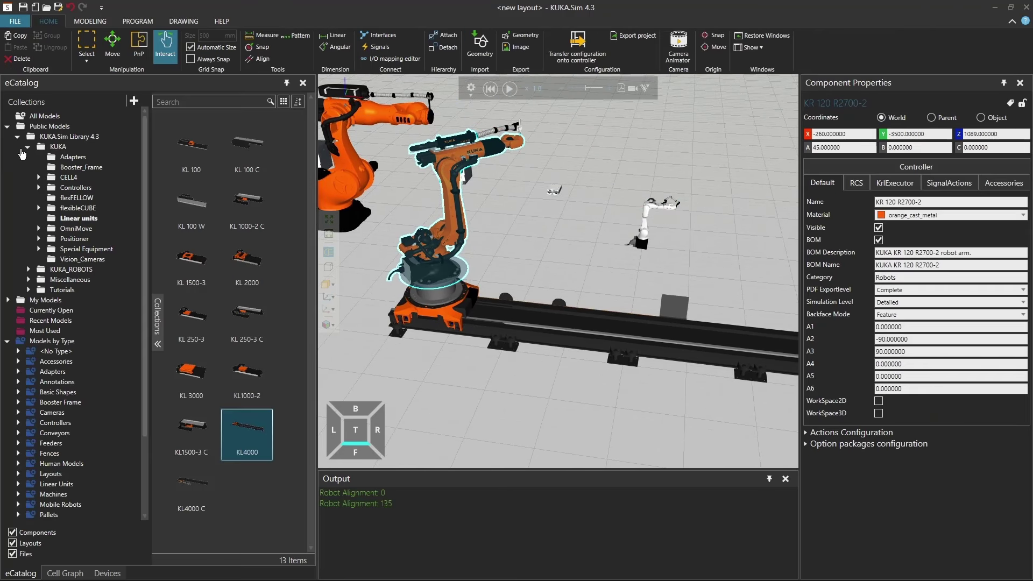
{"action": "left_click", "coordinate": [27, 147]}
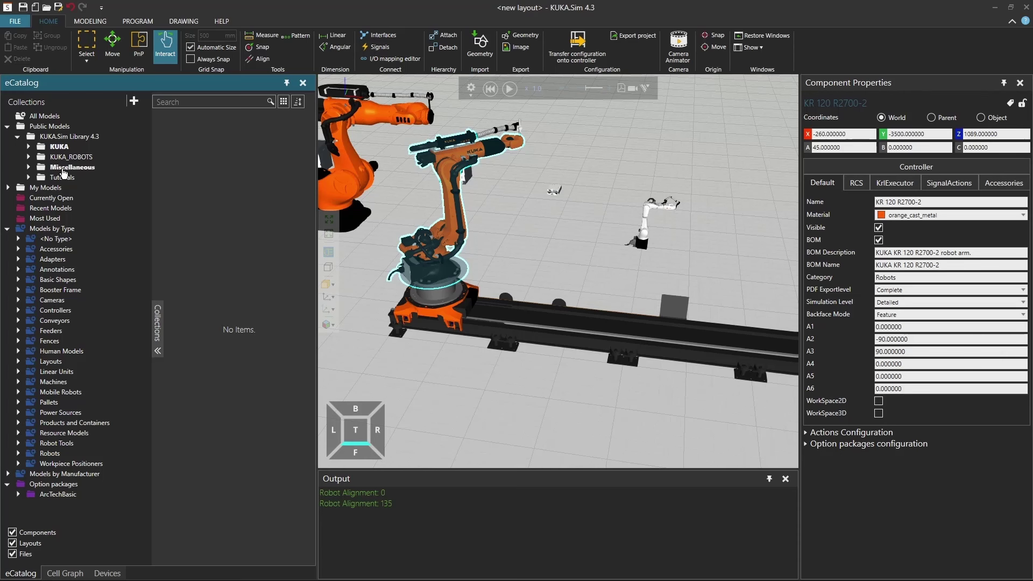
{"action": "left_click", "coordinate": [29, 169]}
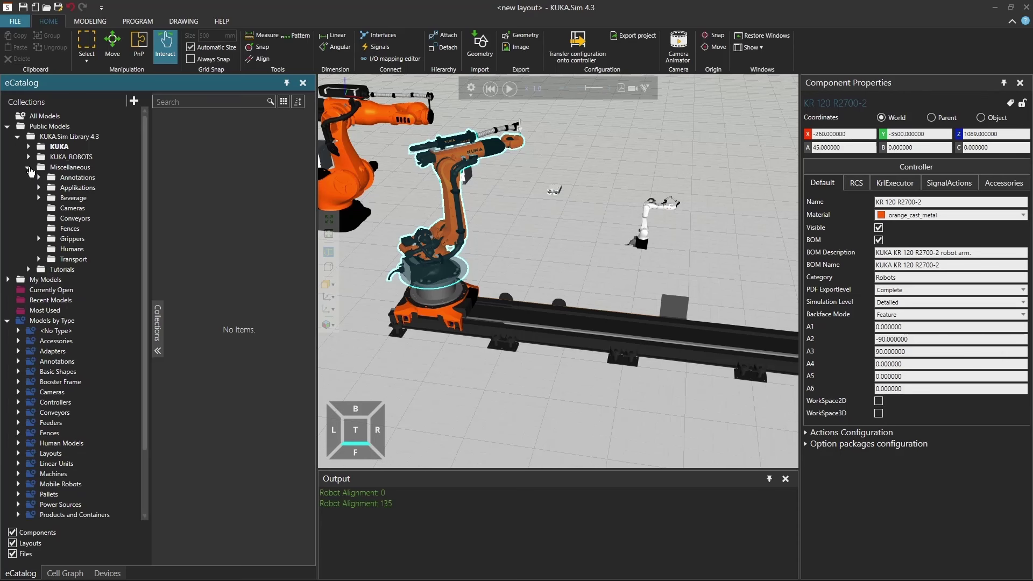
{"action": "left_click", "coordinate": [80, 219]}
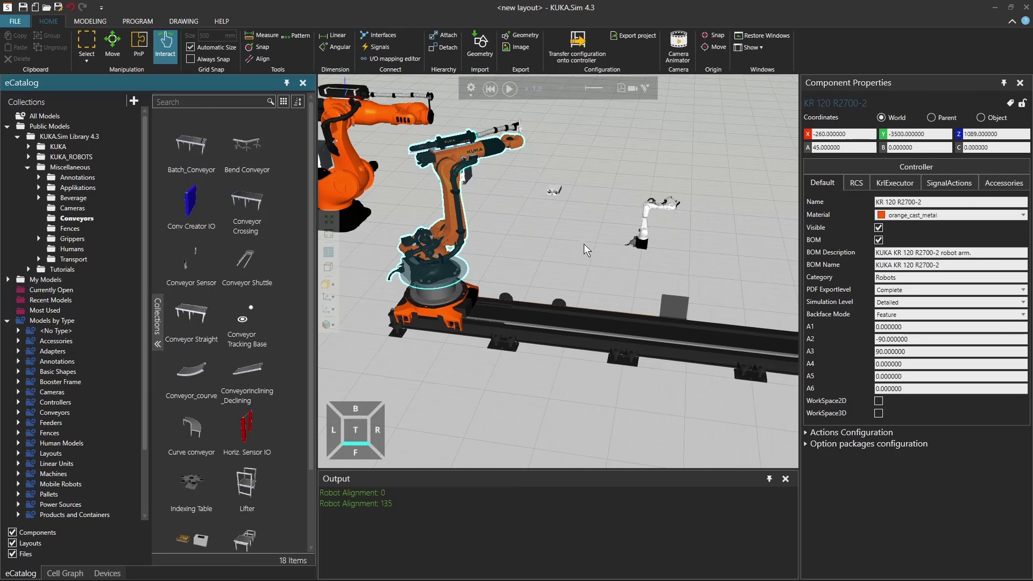
{"action": "scroll", "coordinate": [580, 258], "scroll_direction": "down", "scroll_amount": 3}
{"action": "left_click_drag", "start_coordinate": [189, 145], "coordinate": [474, 359]}
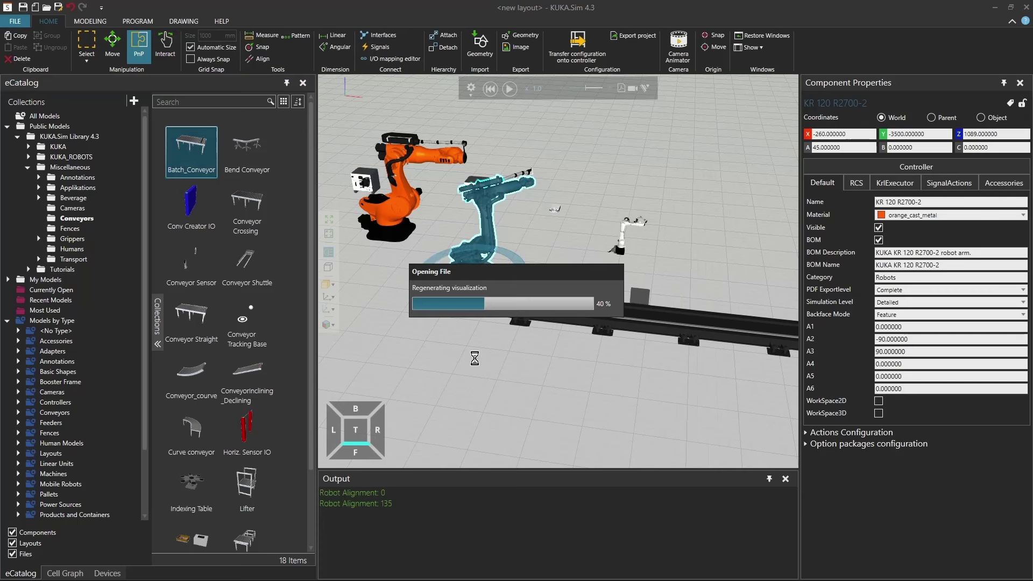
{"action": "right_click_drag", "start_coordinate": [511, 356], "coordinate": [560, 351]}
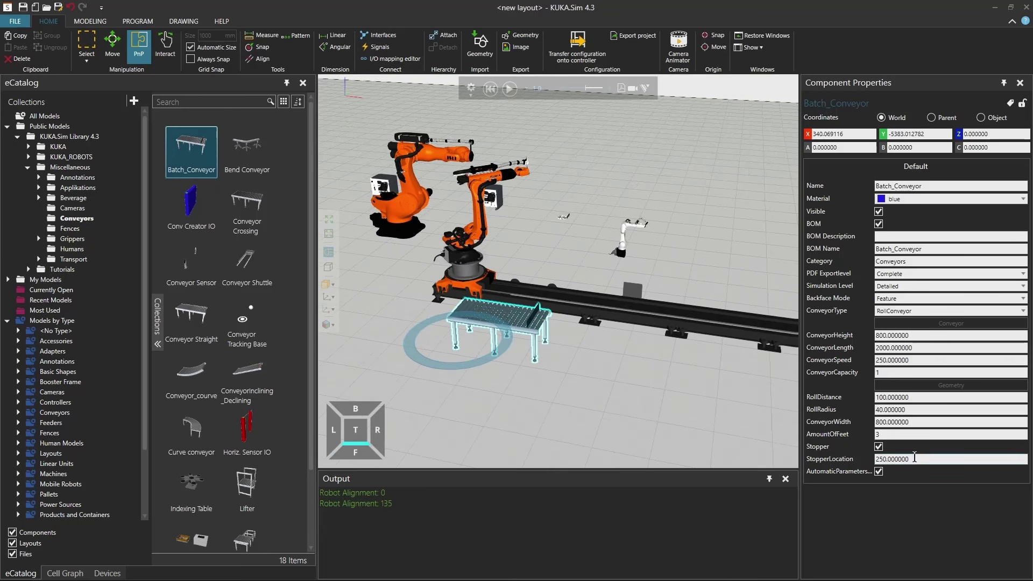
Set the batch conveyor's length to 4000 and its conveyor type to BeltConveyor
{"action": "left_click", "coordinate": [879, 348]}
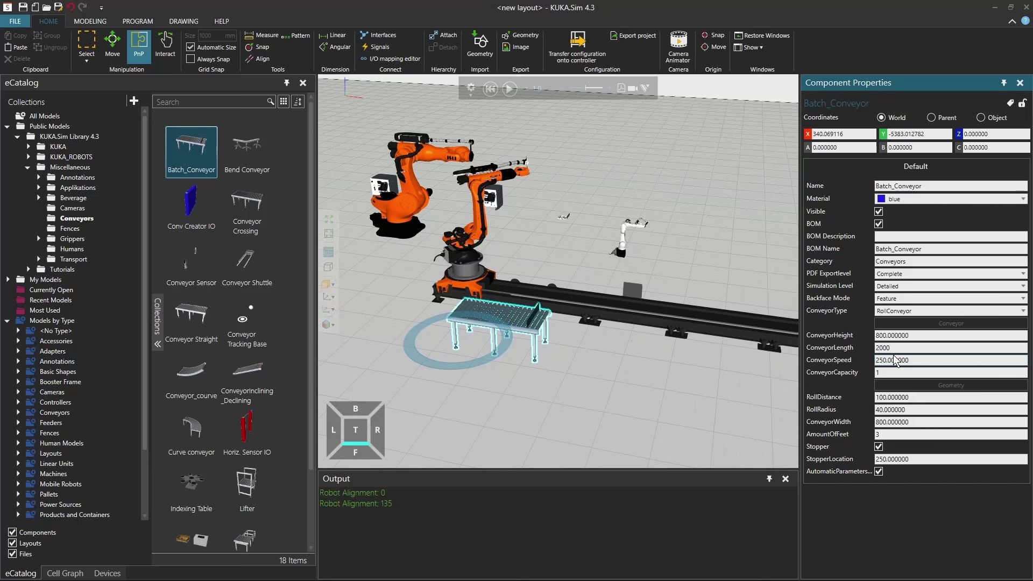
{"action": "key", "text": "Return"}
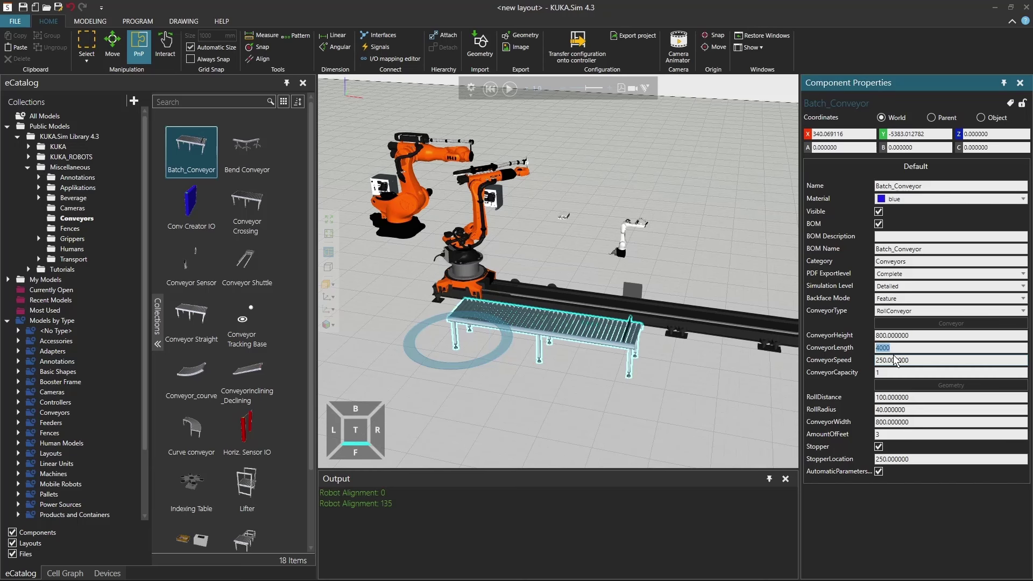
{"action": "left_click", "coordinate": [894, 360]}
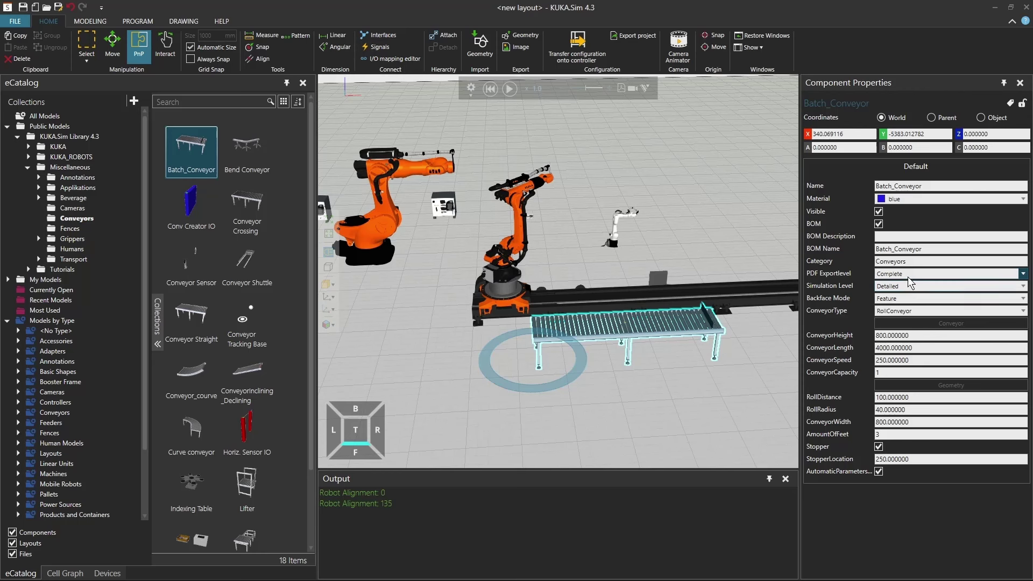
{"action": "left_click", "coordinate": [909, 312]}
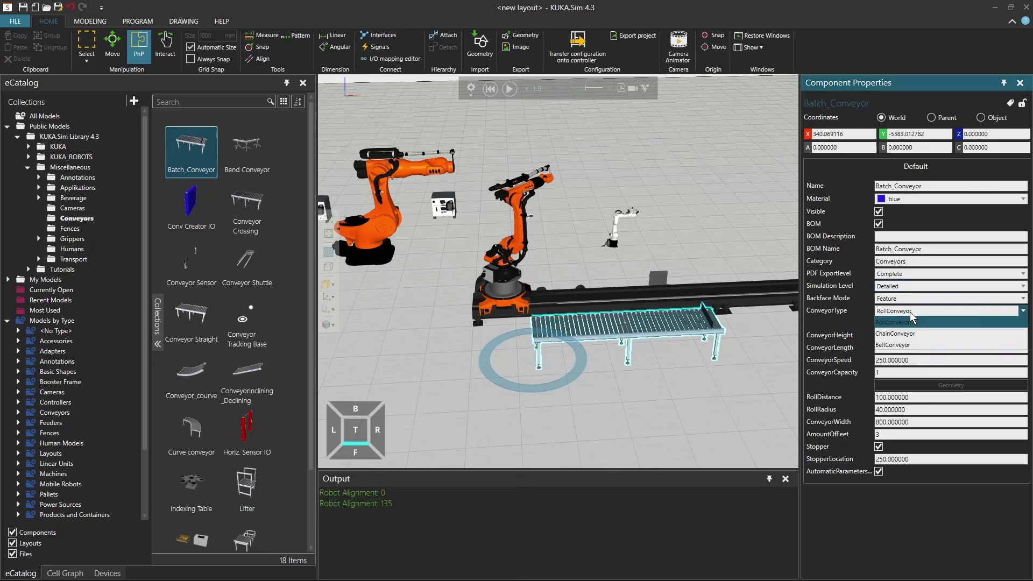
{"action": "left_click", "coordinate": [907, 344]}
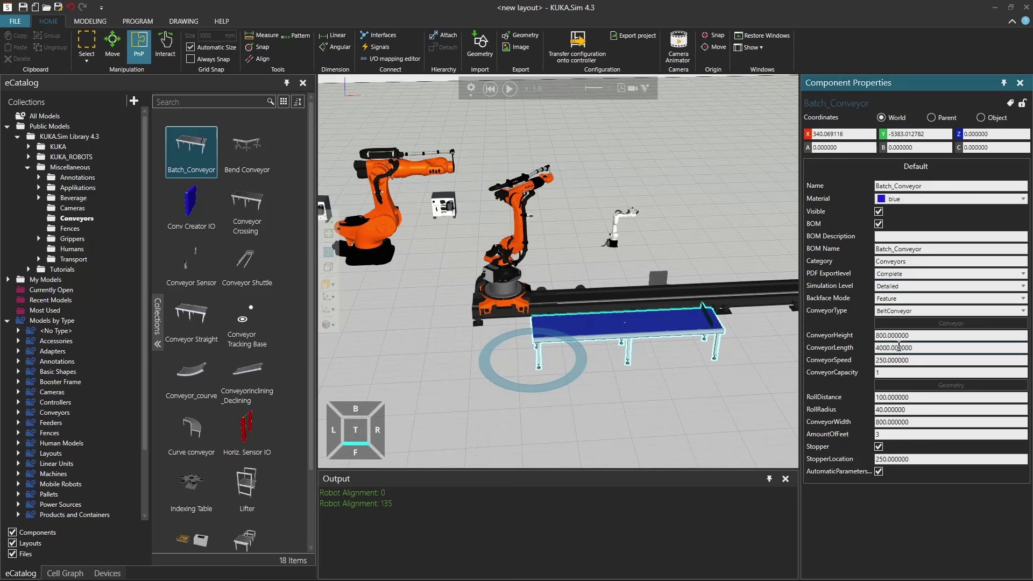
{"action": "left_click", "coordinate": [724, 366]}
{"action": "right_click_drag", "start_coordinate": [752, 353], "coordinate": [713, 357]}
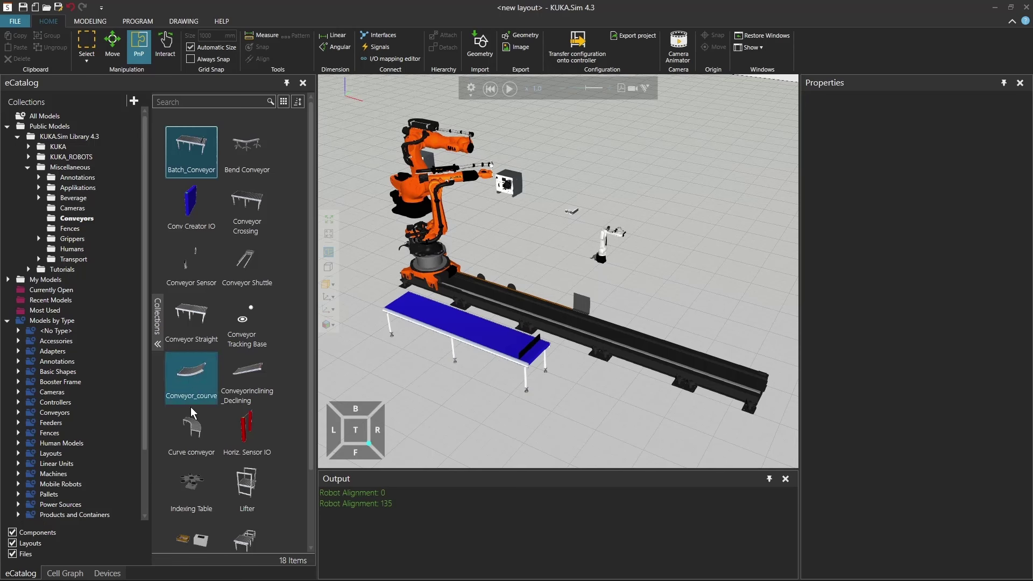
Add a Curve conveyor and snap it with Plug and Play to the batch conveyor's end opposite the stopper
{"action": "left_click_drag", "start_coordinate": [192, 428], "coordinate": [364, 339]}
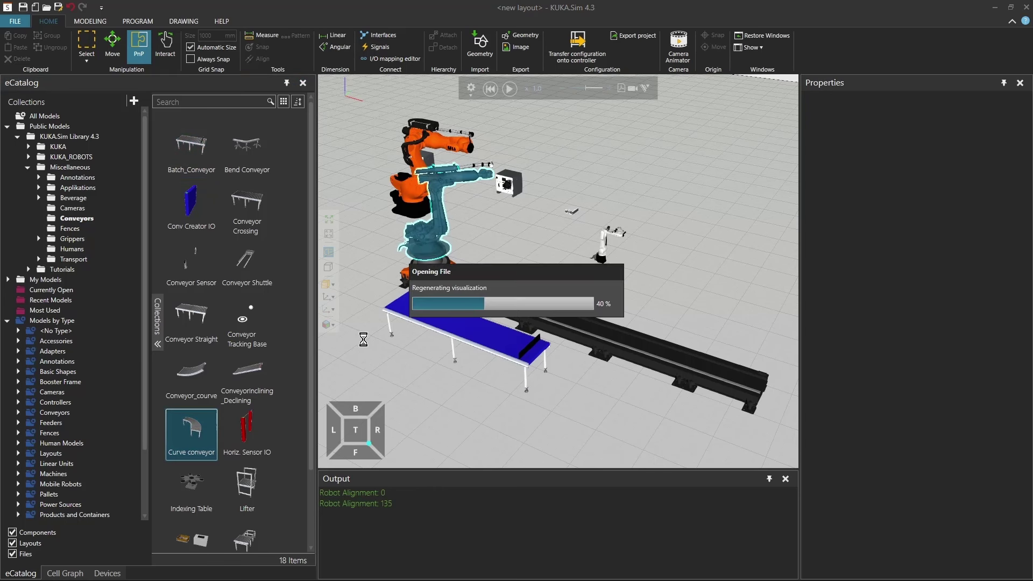
{"action": "middle_click_drag", "start_coordinate": [454, 374], "coordinate": [543, 338]}
{"action": "left_click_drag", "start_coordinate": [444, 305], "coordinate": [488, 257]}
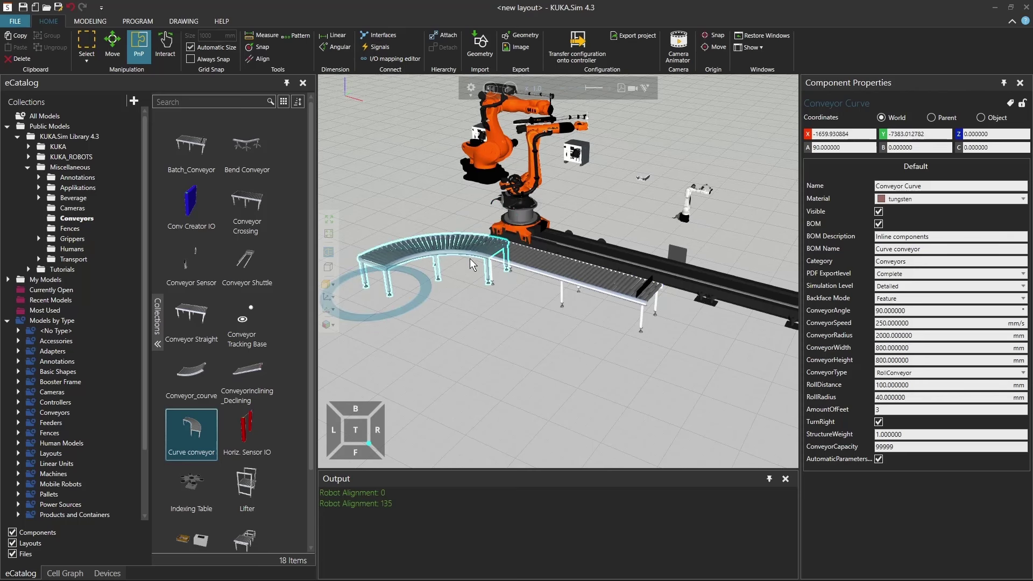
{"action": "right_click_drag", "start_coordinate": [515, 269], "coordinate": [402, 268]}
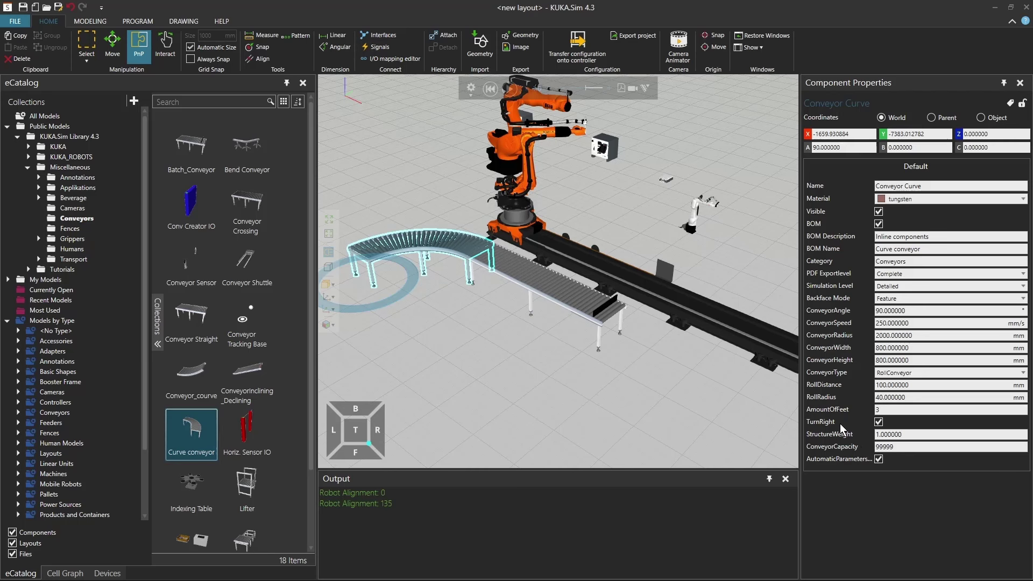
Disable TurnRight on the curve conveyor and snap it back onto the batch conveyor's open end
{"action": "left_click", "coordinate": [878, 423]}
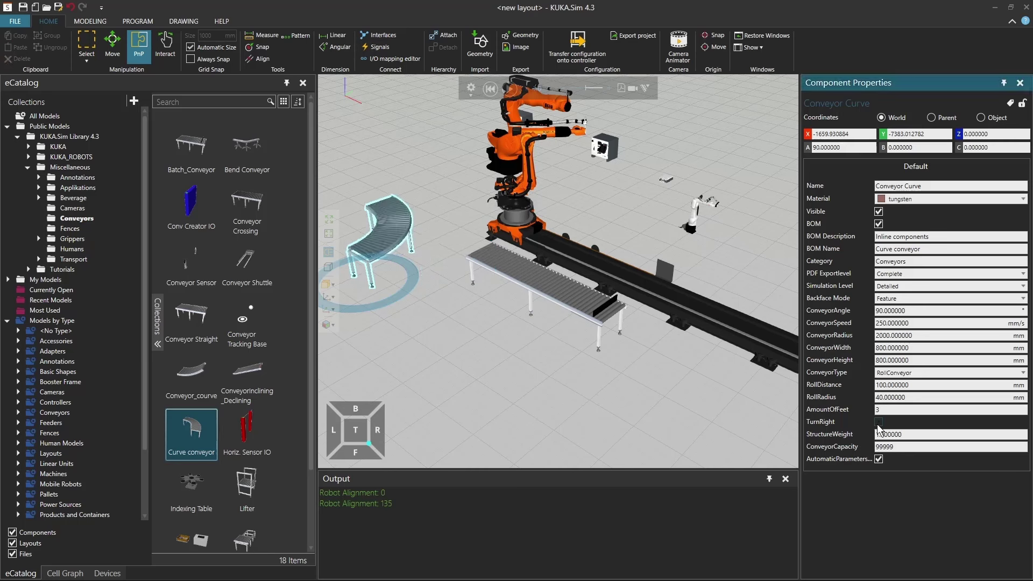
{"action": "left_click_drag", "start_coordinate": [374, 244], "coordinate": [462, 247]}
{"action": "right_click_drag", "start_coordinate": [462, 323], "coordinate": [516, 331]}
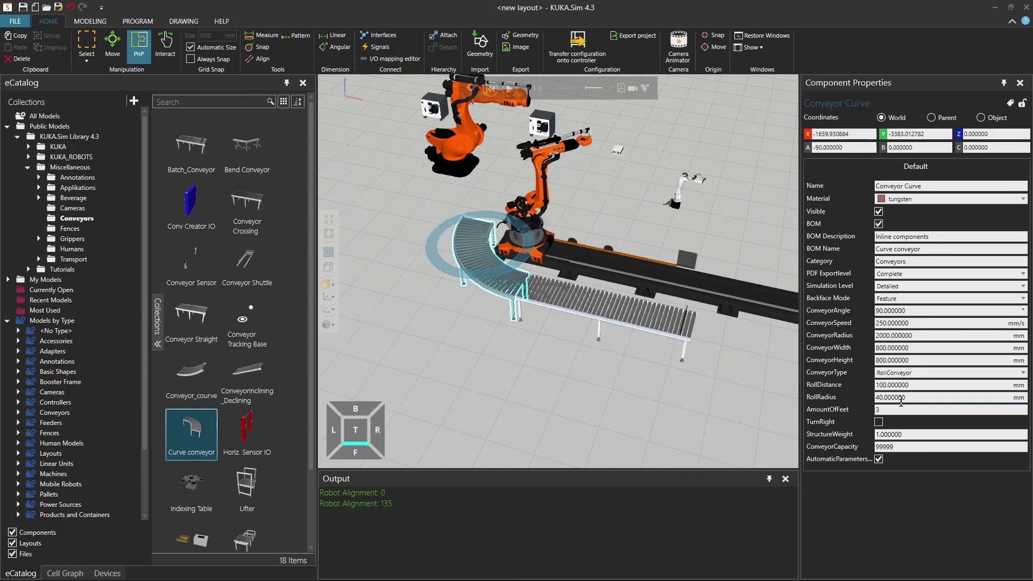
Enable TurnRight on the curve conveyor and reconnect it to the batch conveyor's open end
{"action": "left_click", "coordinate": [878, 422]}
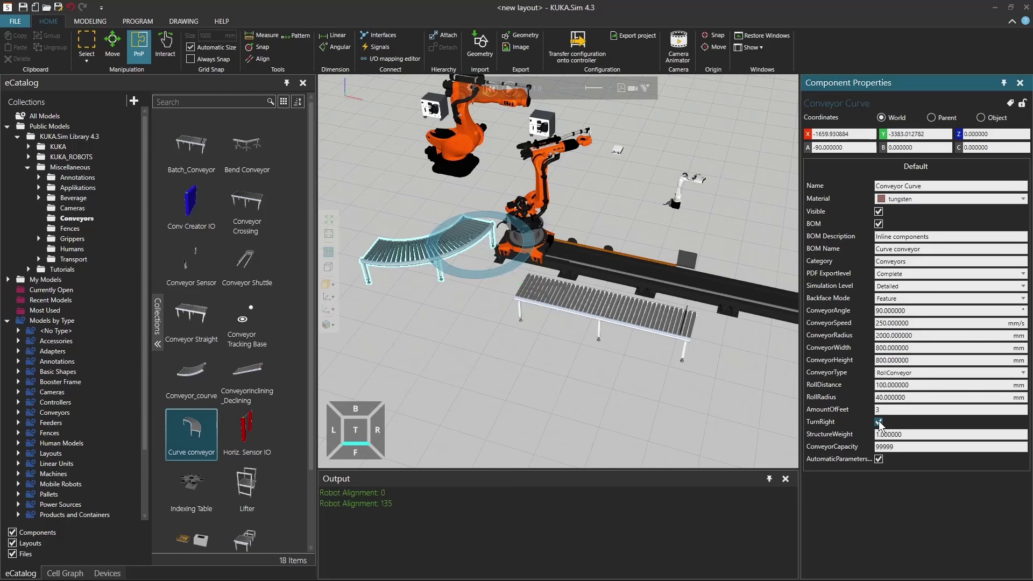
{"action": "left_click_drag", "start_coordinate": [437, 251], "coordinate": [515, 312]}
{"action": "mouse_move", "coordinate": [537, 271]}
{"action": "left_mouse_down"}
{"action": "mouse_move", "coordinate": [441, 243]}
{"action": "mouse_move", "coordinate": [473, 283]}
{"action": "mouse_move", "coordinate": [522, 287]}
{"action": "mouse_move", "coordinate": [520, 276]}
{"action": "left_mouse_up"}
{"action": "right_click_drag", "start_coordinate": [603, 334], "coordinate": [488, 326]}
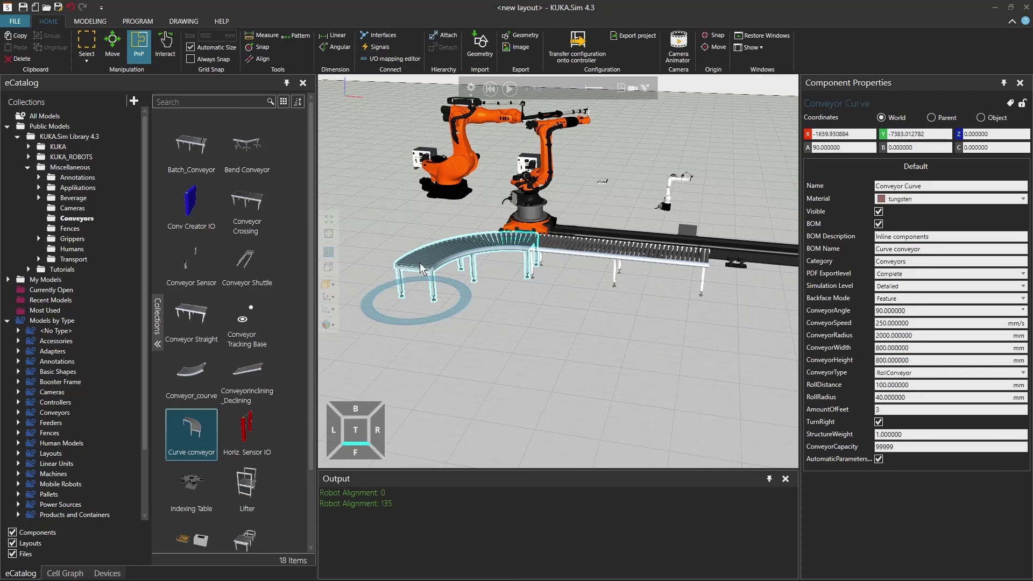
Rotate the curve conveyor away from the batch conveyor with Plug and Play and snap it back into connection
{"action": "mouse_move", "coordinate": [467, 296]}
{"action": "left_mouse_down"}
{"action": "mouse_move", "coordinate": [403, 315]}
{"action": "mouse_move", "coordinate": [444, 315]}
{"action": "mouse_move", "coordinate": [458, 292]}
{"action": "mouse_move", "coordinate": [458, 308]}
{"action": "mouse_move", "coordinate": [434, 317]}
{"action": "mouse_move", "coordinate": [457, 307]}
{"action": "left_mouse_up"}
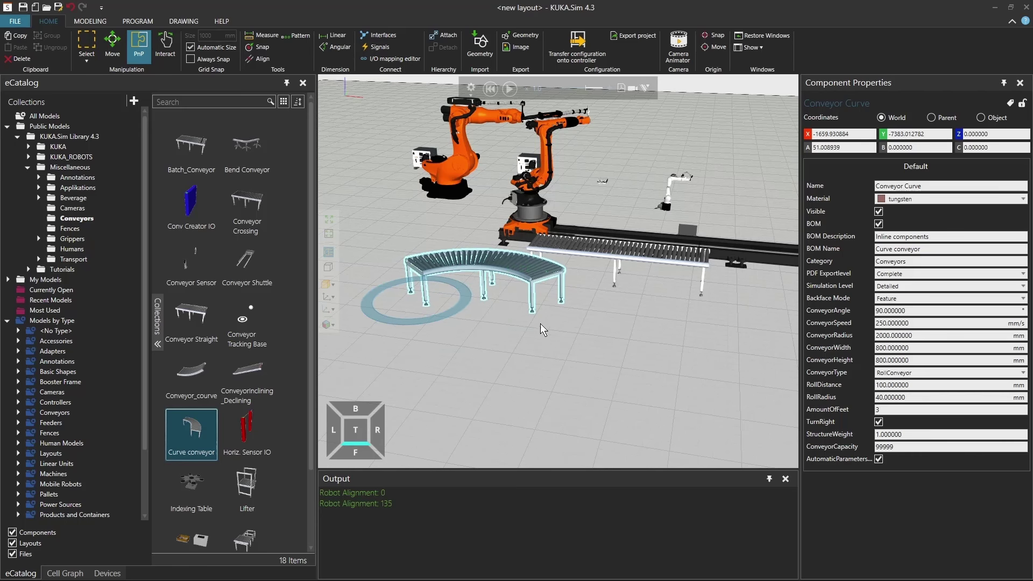
{"action": "left_click_drag", "start_coordinate": [456, 300], "coordinate": [496, 282]}
{"action": "left_click", "coordinate": [849, 145]}
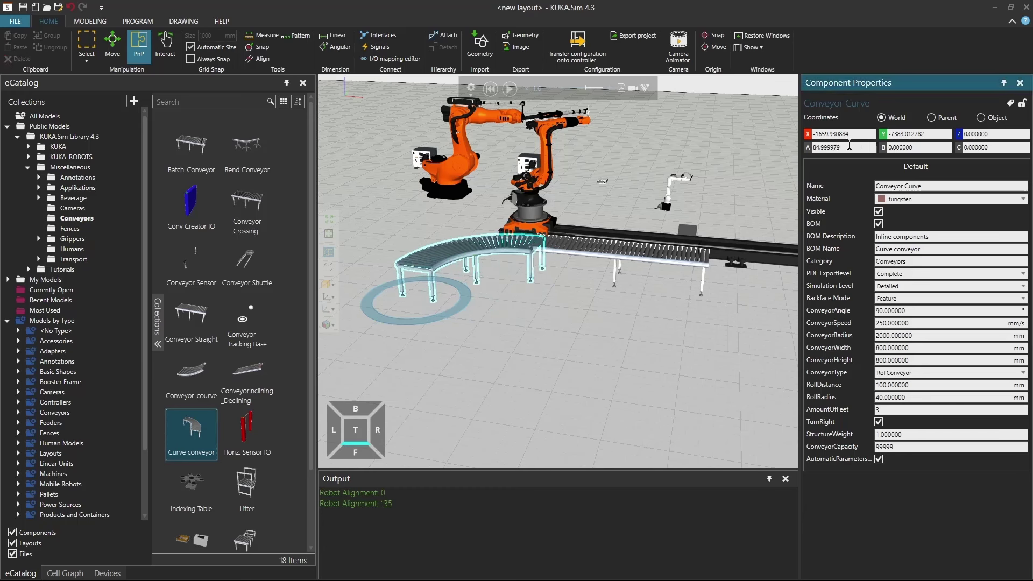
{"action": "left_click", "coordinate": [144, 46]}
{"action": "left_click_drag", "start_coordinate": [453, 256], "coordinate": [494, 250]}
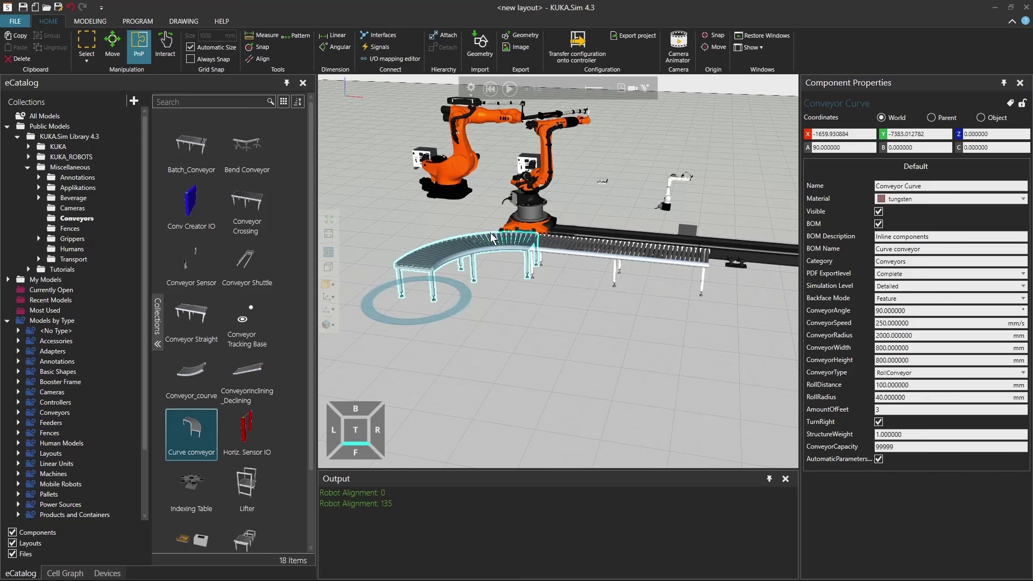
Add a Conv Creator IO and connect it to the open end of the curve conveyor
{"action": "right_click_drag", "start_coordinate": [580, 246], "coordinate": [447, 279]}
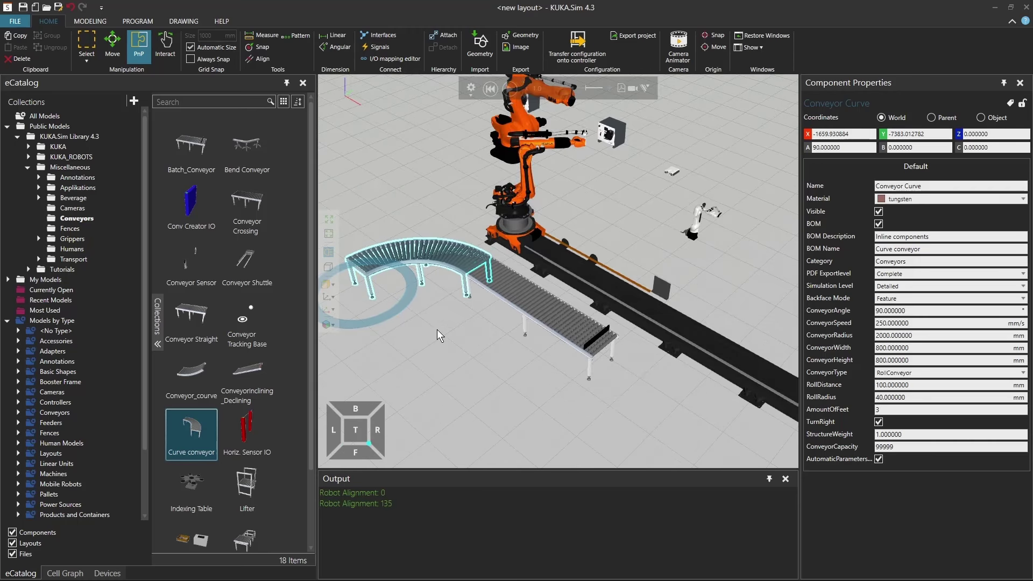
{"action": "left_click_drag", "start_coordinate": [189, 204], "coordinate": [357, 267]}
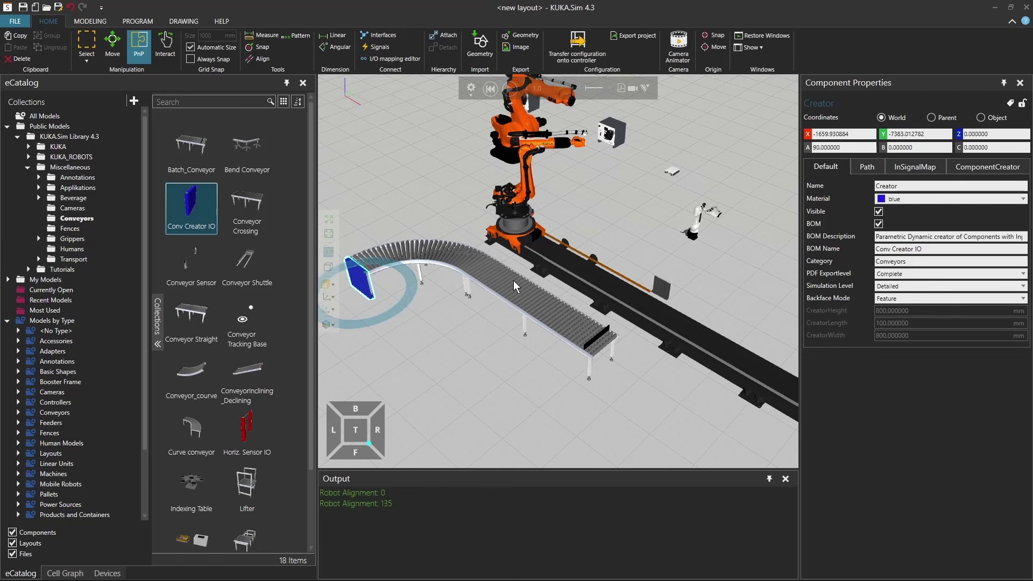
{"action": "right_click_drag", "start_coordinate": [496, 189], "coordinate": [471, 198]}
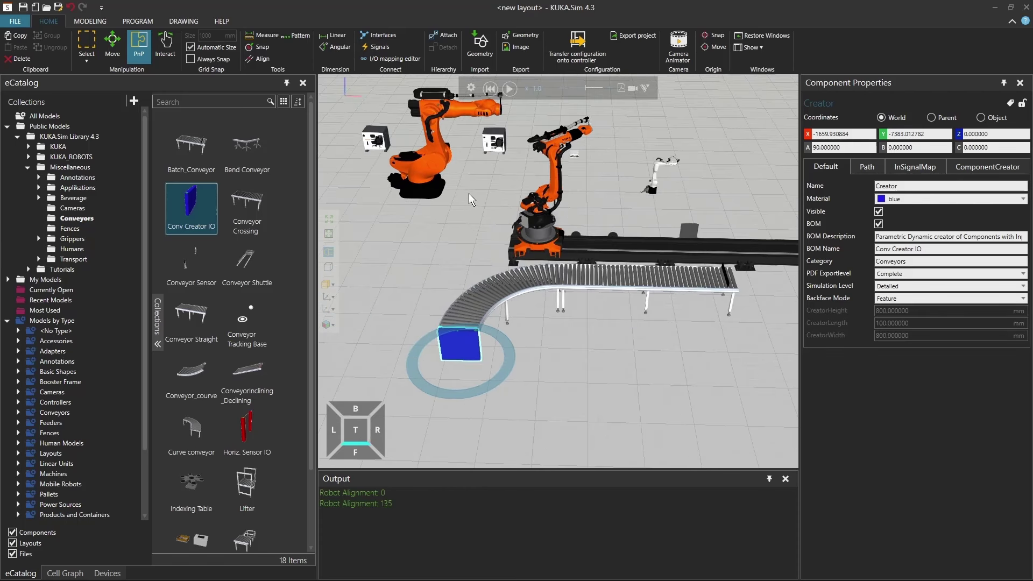
Run the simulation to watch parts travel along the conveyors, and examine the creator's Path and ComponentCreator settings
{"action": "left_click", "coordinate": [509, 88]}
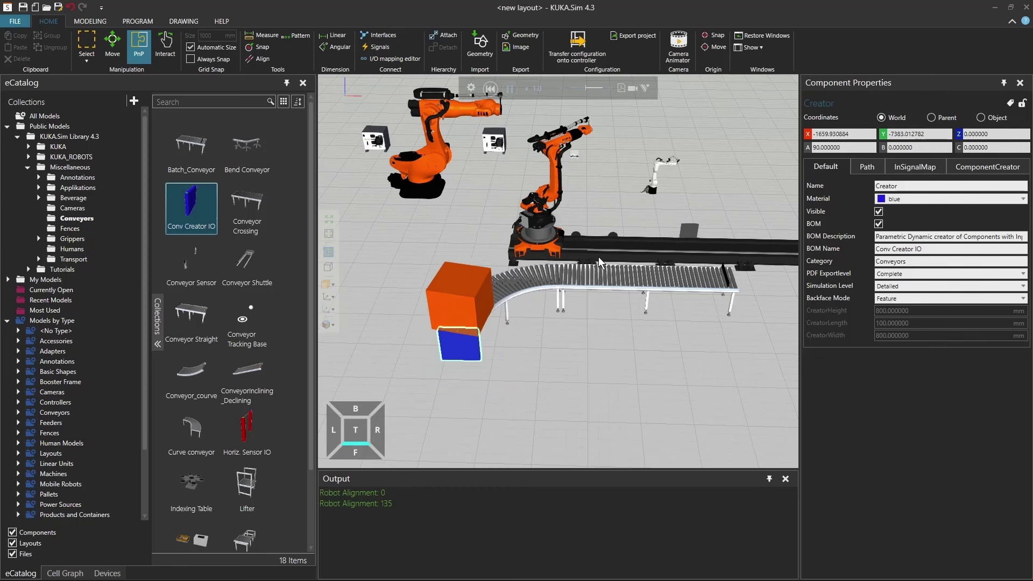
{"action": "right_click_drag", "start_coordinate": [589, 332], "coordinate": [473, 261]}
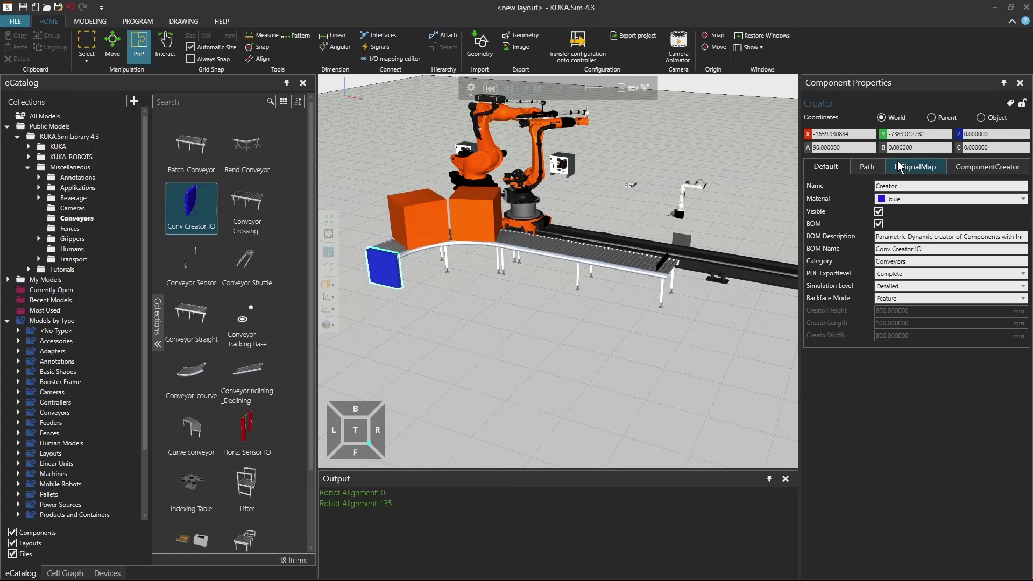
{"action": "left_click", "coordinate": [875, 168]}
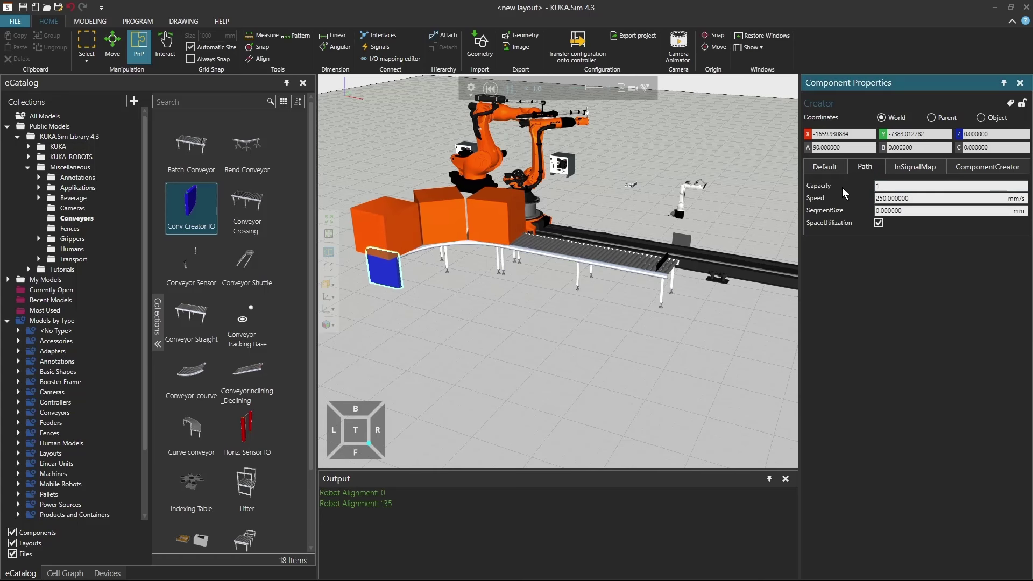
{"action": "left_click", "coordinate": [974, 168]}
{"action": "left_click", "coordinate": [974, 168]}
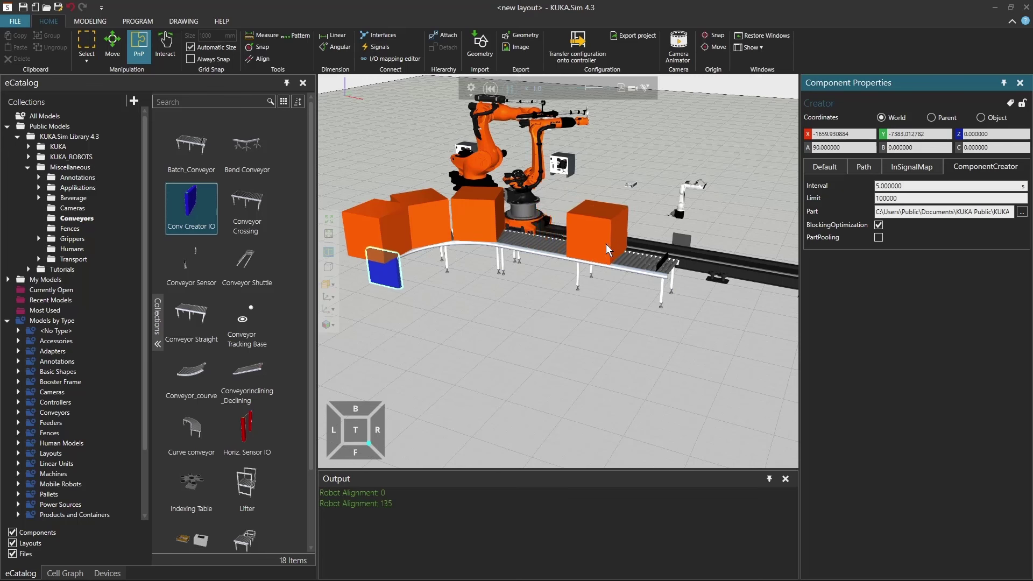
Set the batch conveyor's capacity to 2, then reset and restart the simulation
{"action": "left_click", "coordinate": [639, 267]}
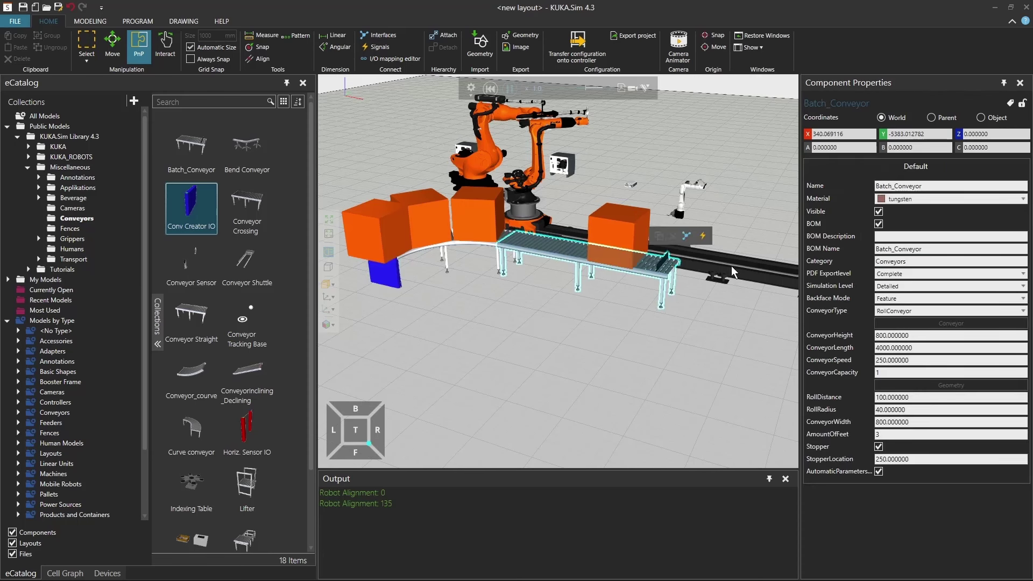
{"action": "left_click", "coordinate": [873, 374]}
{"action": "double_click", "coordinate": [874, 374]}
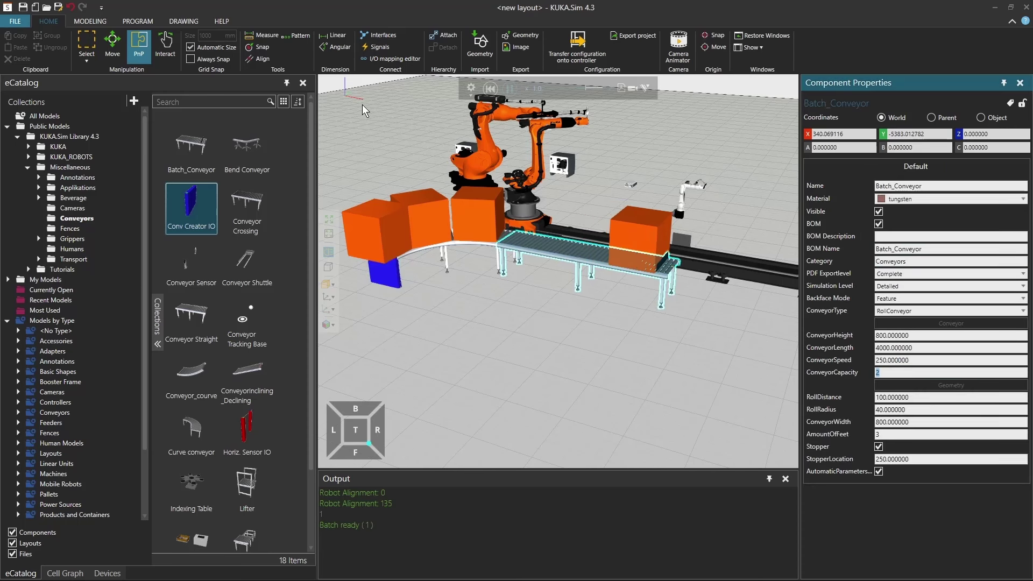
{"action": "left_click", "coordinate": [491, 90]}
{"action": "left_click", "coordinate": [508, 89]}
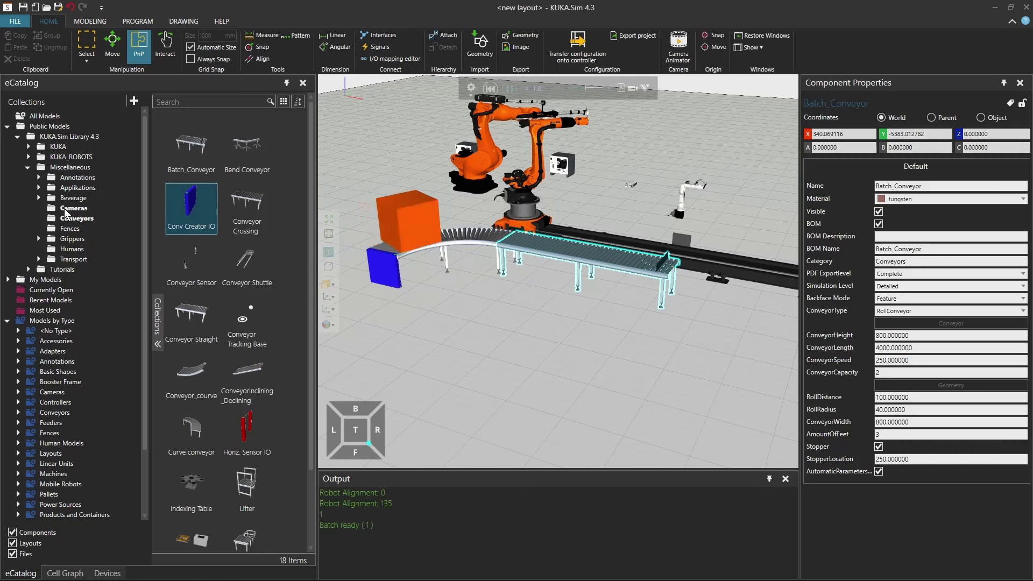
Search the Public Models collection for "fences"
{"action": "left_click", "coordinate": [70, 228]}
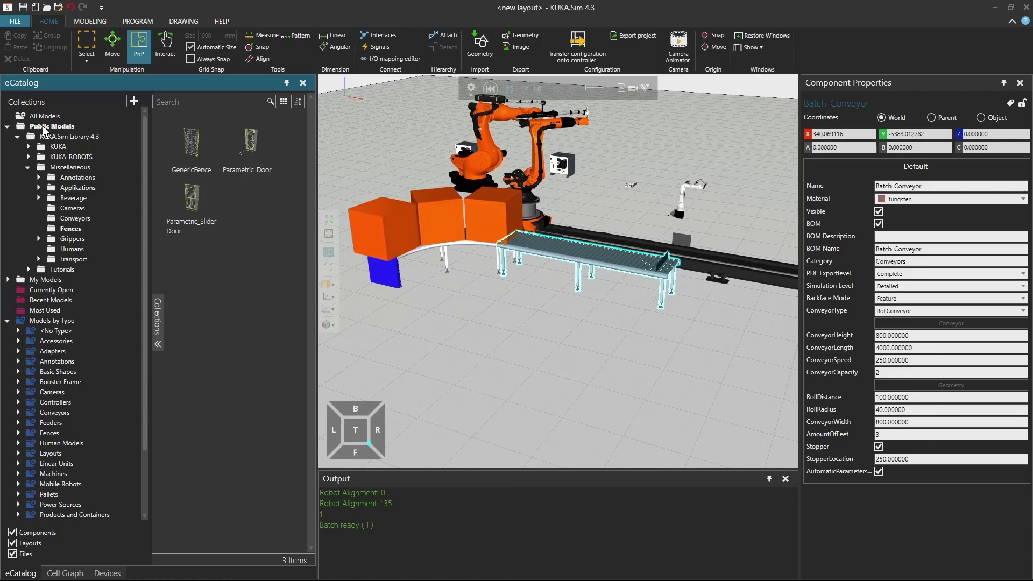
{"action": "left_click", "coordinate": [43, 126]}
{"action": "left_click", "coordinate": [199, 102]}
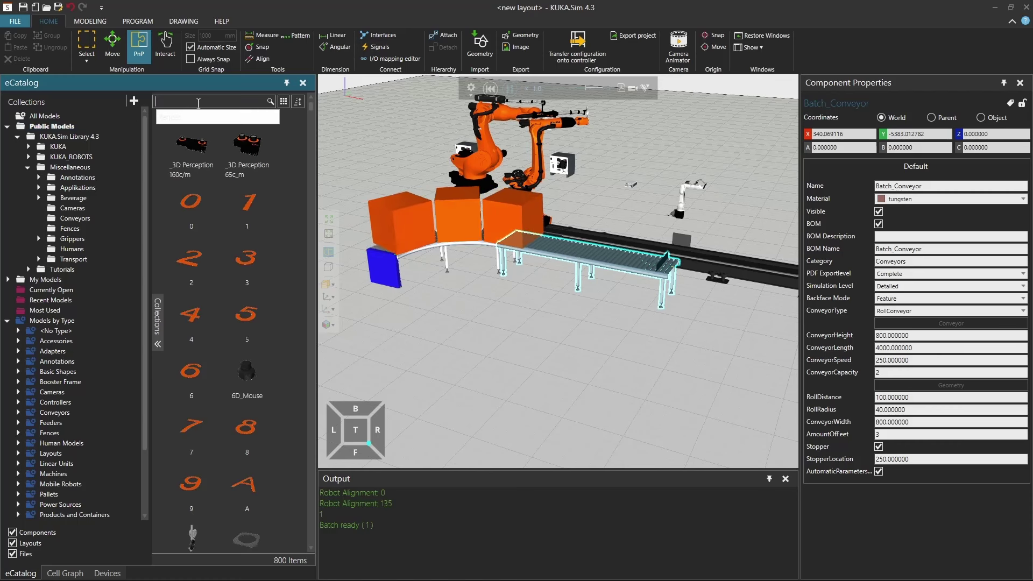
{"action": "type", "text": "fences"}
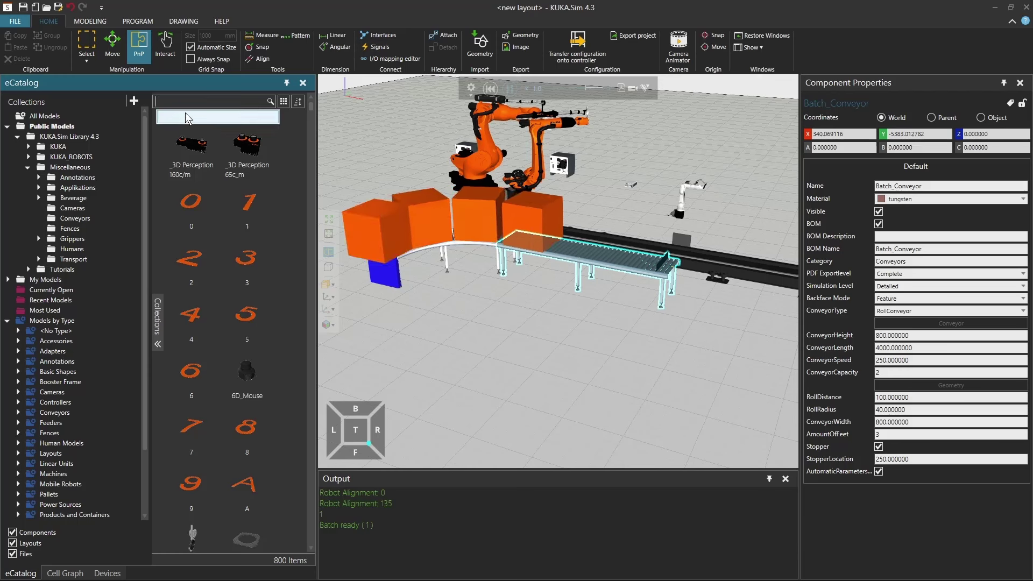
{"action": "key", "text": "Return"}
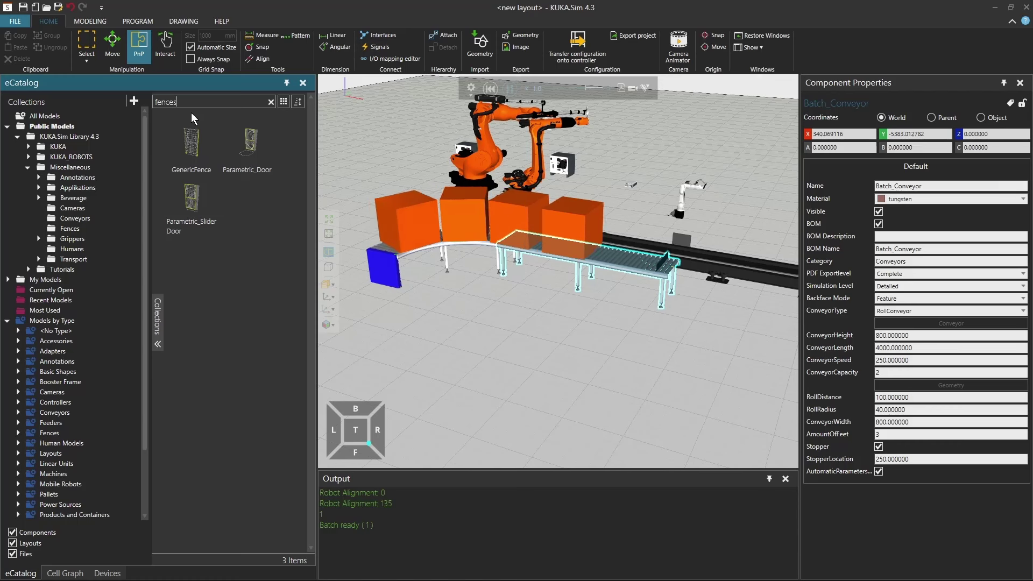
Place a GenericFence beside the batch conveyor, on the side away from the linear unit, and set its length to 2000
{"action": "left_click_drag", "start_coordinate": [194, 153], "coordinate": [495, 321]}
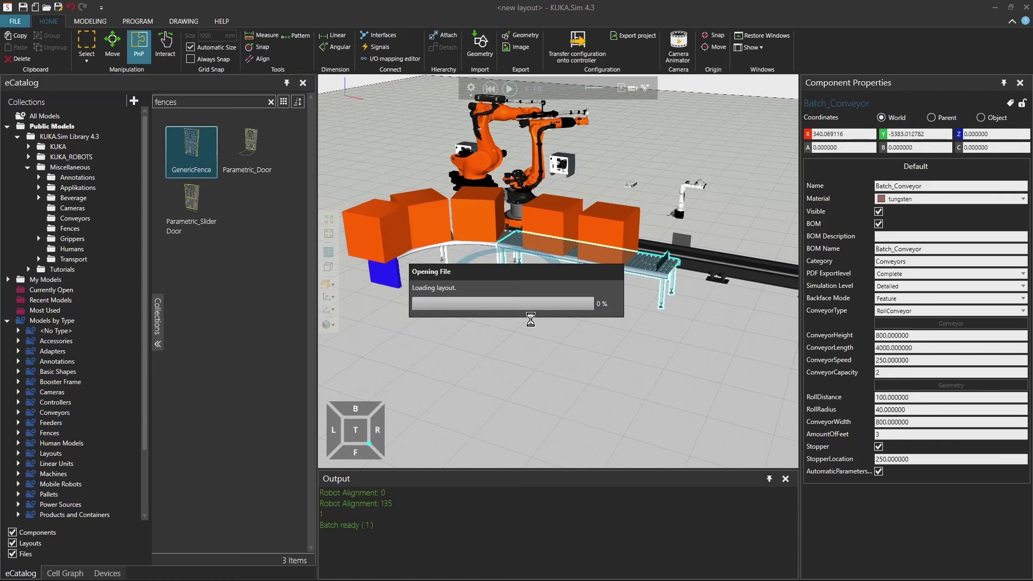
{"action": "right_click_drag", "start_coordinate": [598, 347], "coordinate": [502, 165]}
{"action": "right_click_drag", "start_coordinate": [623, 313], "coordinate": [549, 270]}
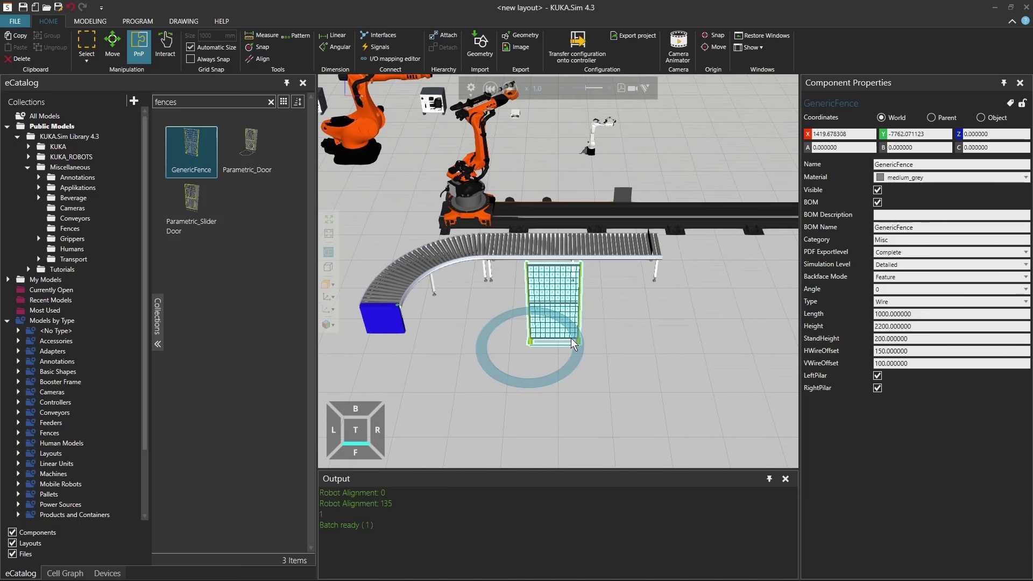
{"action": "left_click", "coordinate": [877, 314]}
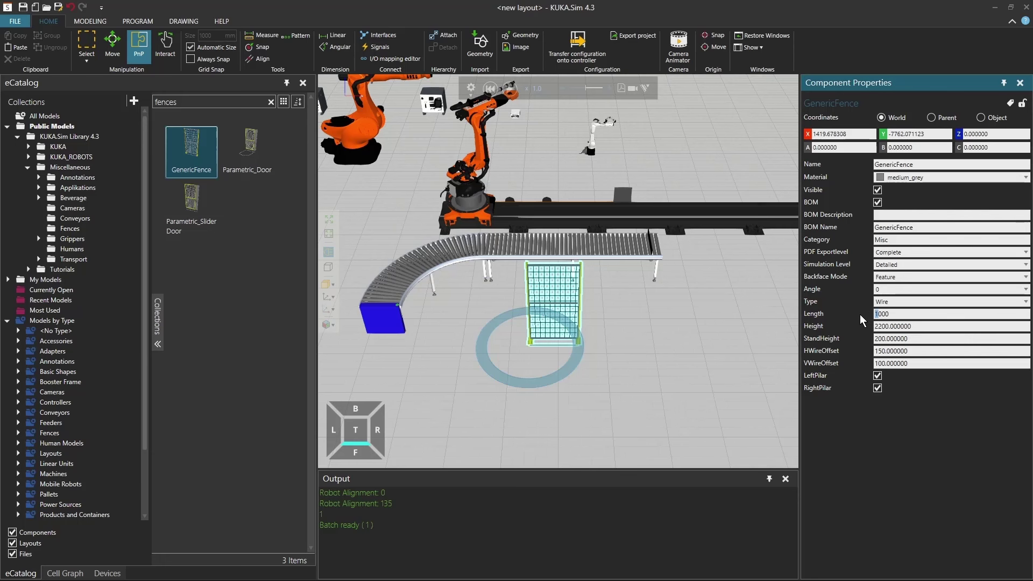
{"action": "key", "text": "Return"}
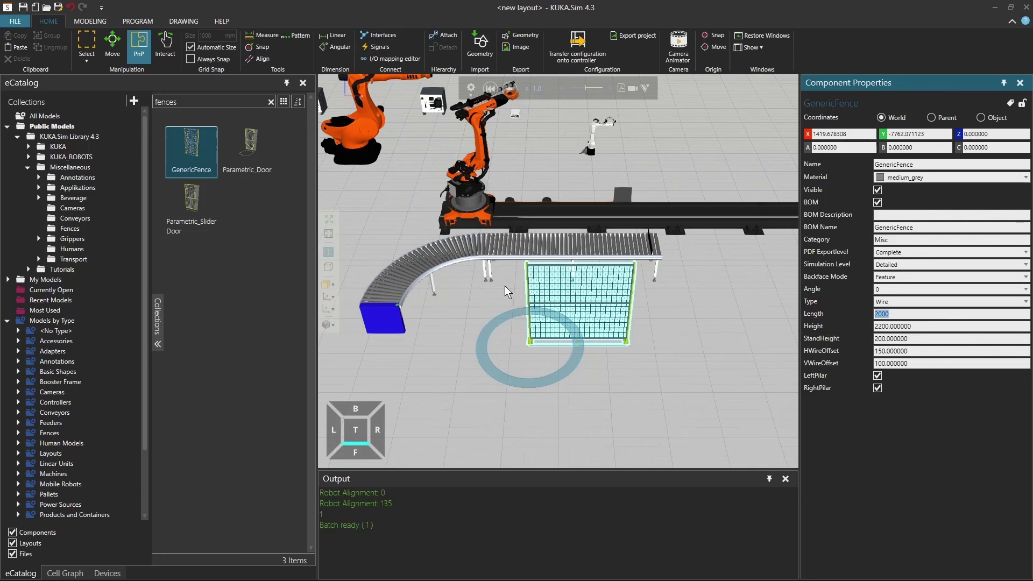
Snap a second GenericFence onto the first fence, continuing the line away from the curve conveyor, and set its length to 2000
{"action": "left_click_drag", "start_coordinate": [196, 156], "coordinate": [671, 313]}
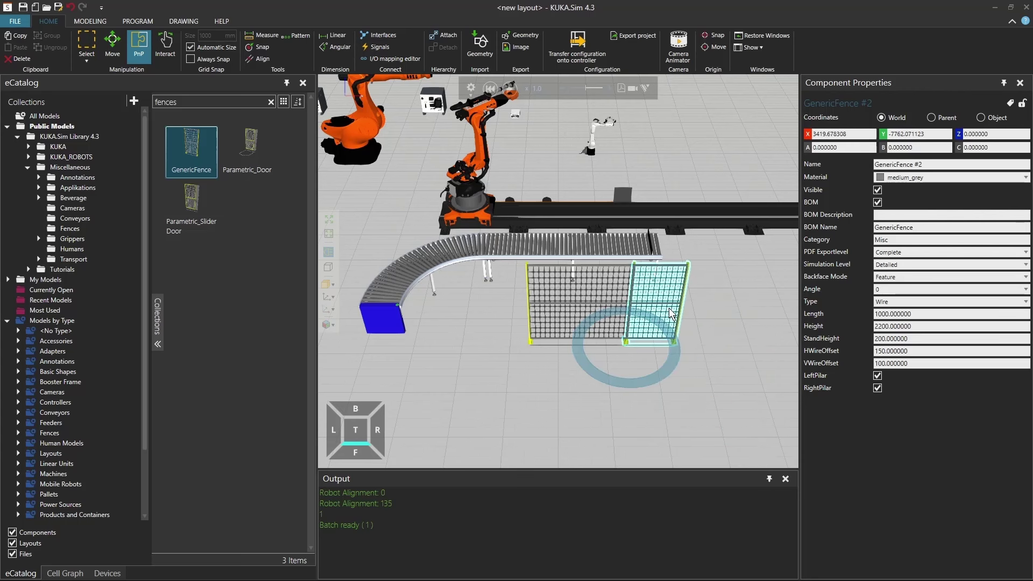
{"action": "left_click", "coordinate": [881, 314]}
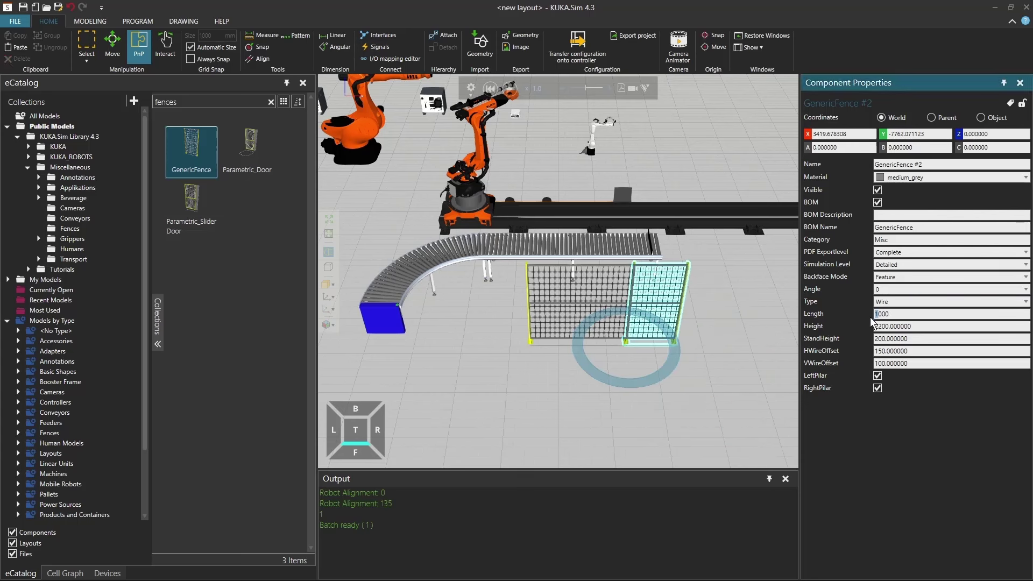
{"action": "type", "text": "2"}
{"action": "key", "text": "Return"}
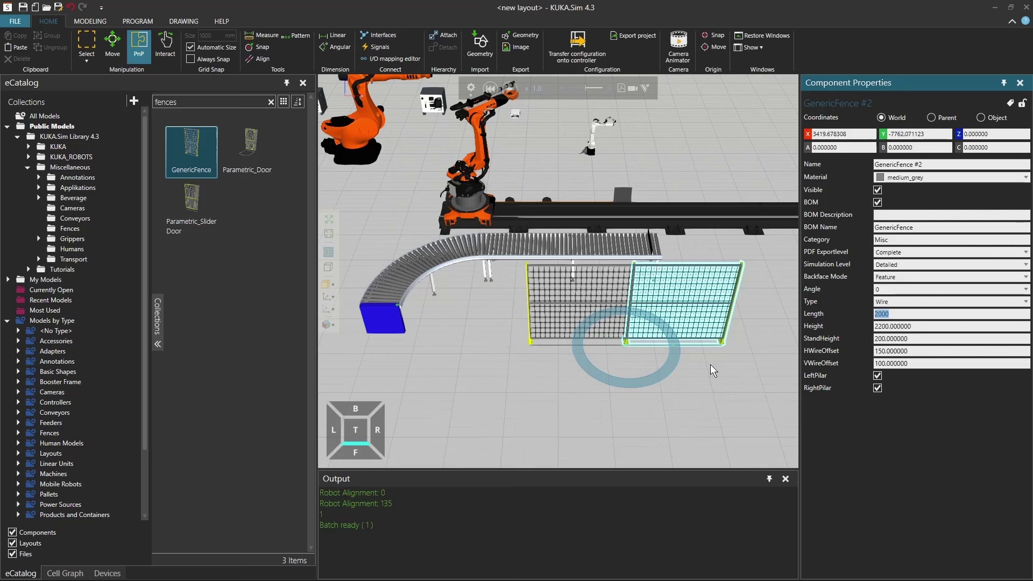
Attach a Parametric_Slider Door to the second fence's free end and slide it with Interact to test its motion
{"action": "left_click_drag", "start_coordinate": [183, 207], "coordinate": [731, 347]}
{"action": "middle_click_drag", "start_coordinate": [718, 381], "coordinate": [585, 396]}
{"action": "left_click", "coordinate": [165, 49]}
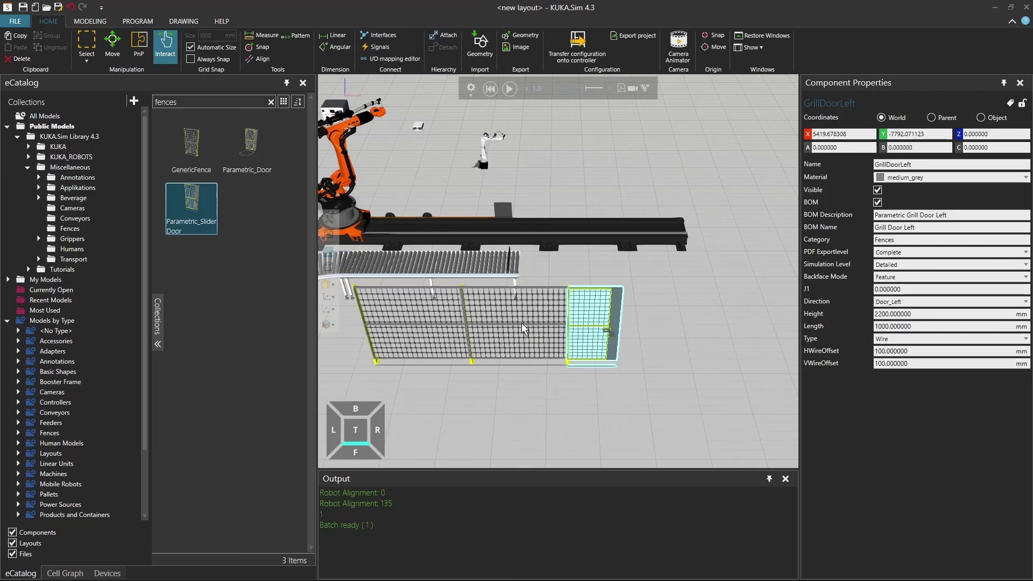
{"action": "left_click_drag", "start_coordinate": [595, 341], "coordinate": [624, 349]}
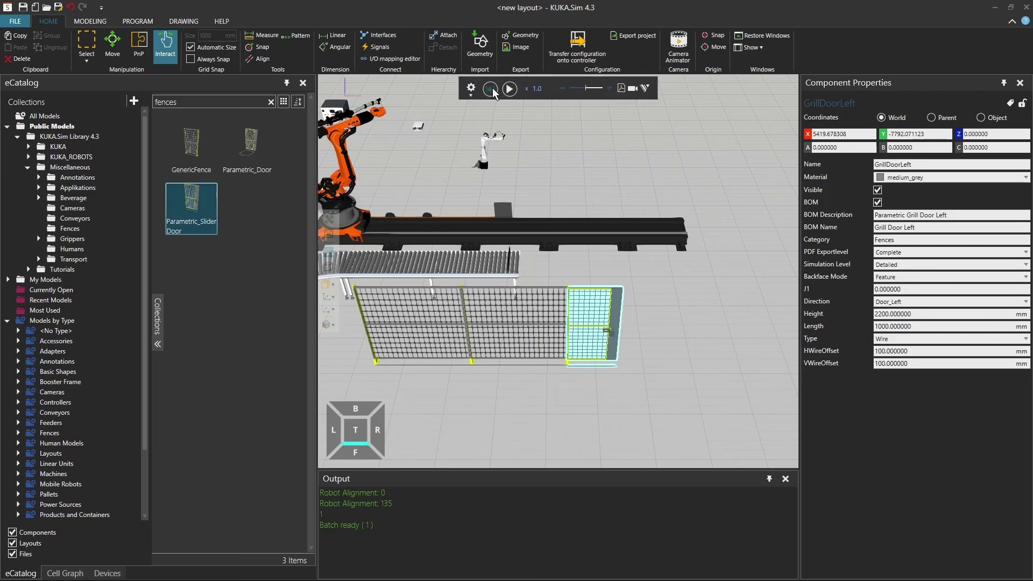
Attach a Parametric_Door to the first fence's free end and activate Interact to test the door
{"action": "right_click_drag", "start_coordinate": [680, 279], "coordinate": [649, 265]}
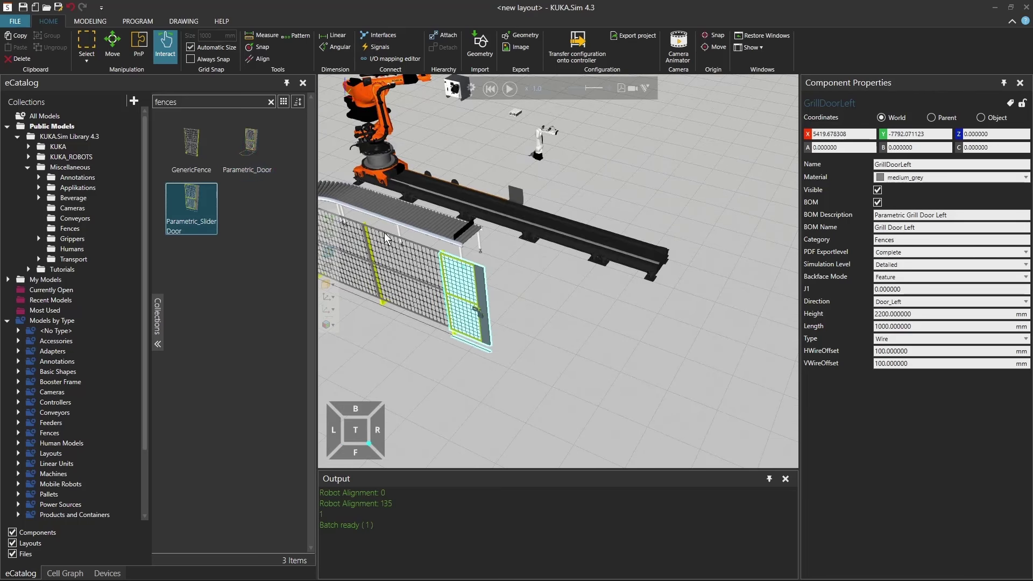
{"action": "middle_click_drag", "start_coordinate": [506, 312], "coordinate": [751, 323]}
{"action": "left_click_drag", "start_coordinate": [254, 156], "coordinate": [282, 164]}
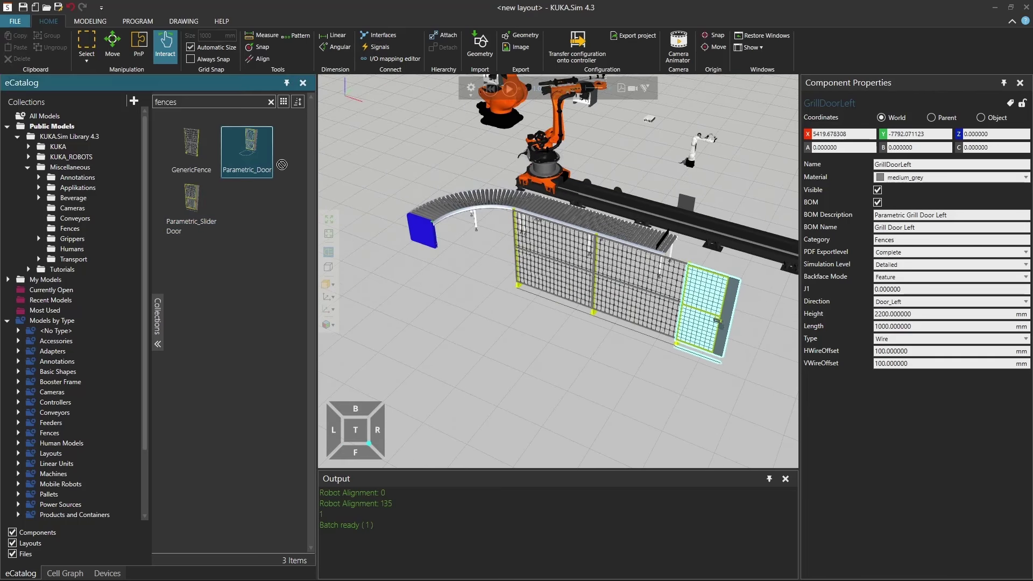
{"action": "left_click_drag", "start_coordinate": [460, 272], "coordinate": [594, 268]}
{"action": "left_click", "coordinate": [166, 58]}
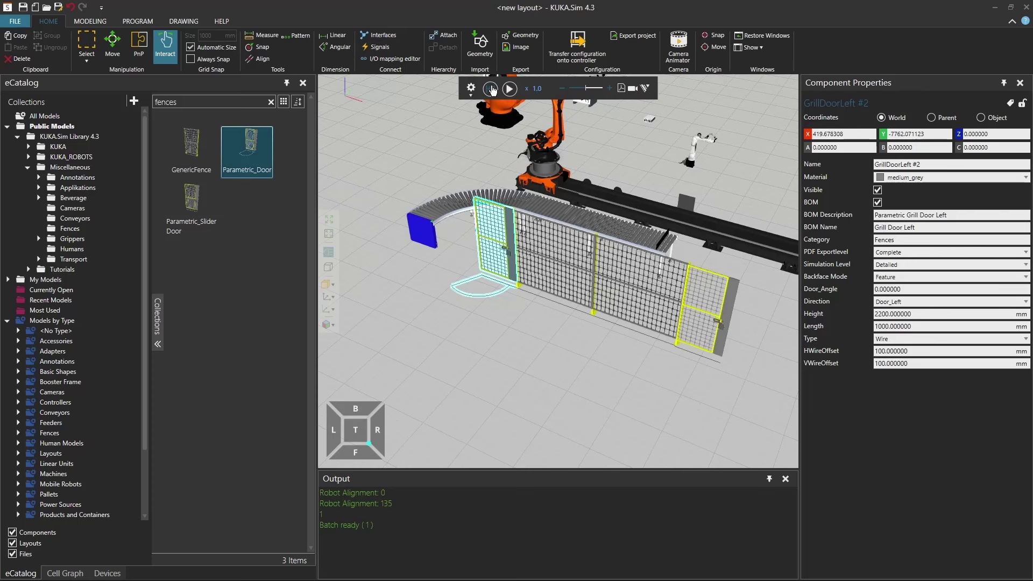
{"action": "scroll", "coordinate": [598, 291], "scroll_direction": "down", "scroll_amount": 4}
{"action": "right_click_drag", "start_coordinate": [599, 291], "coordinate": [576, 295]}
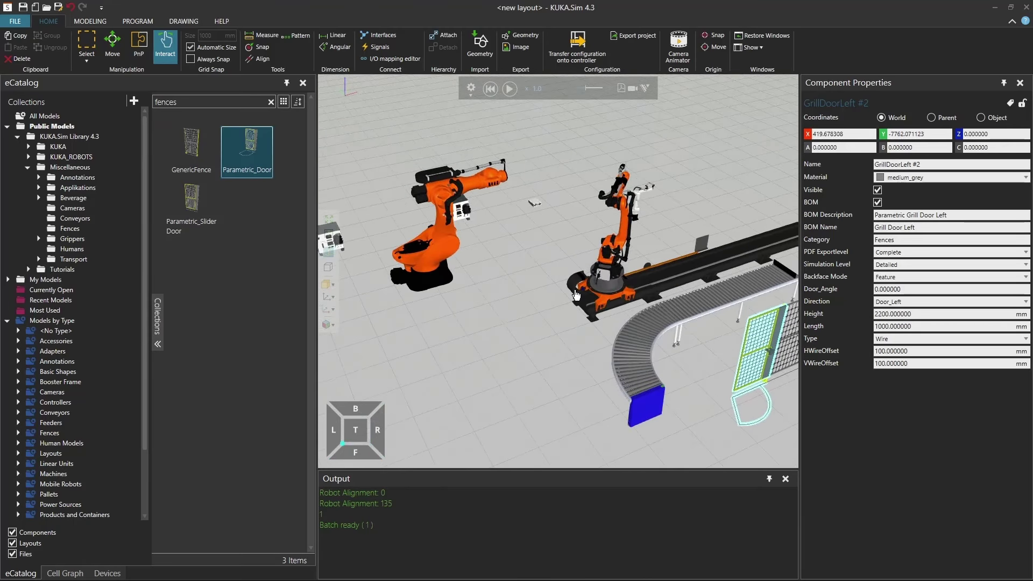